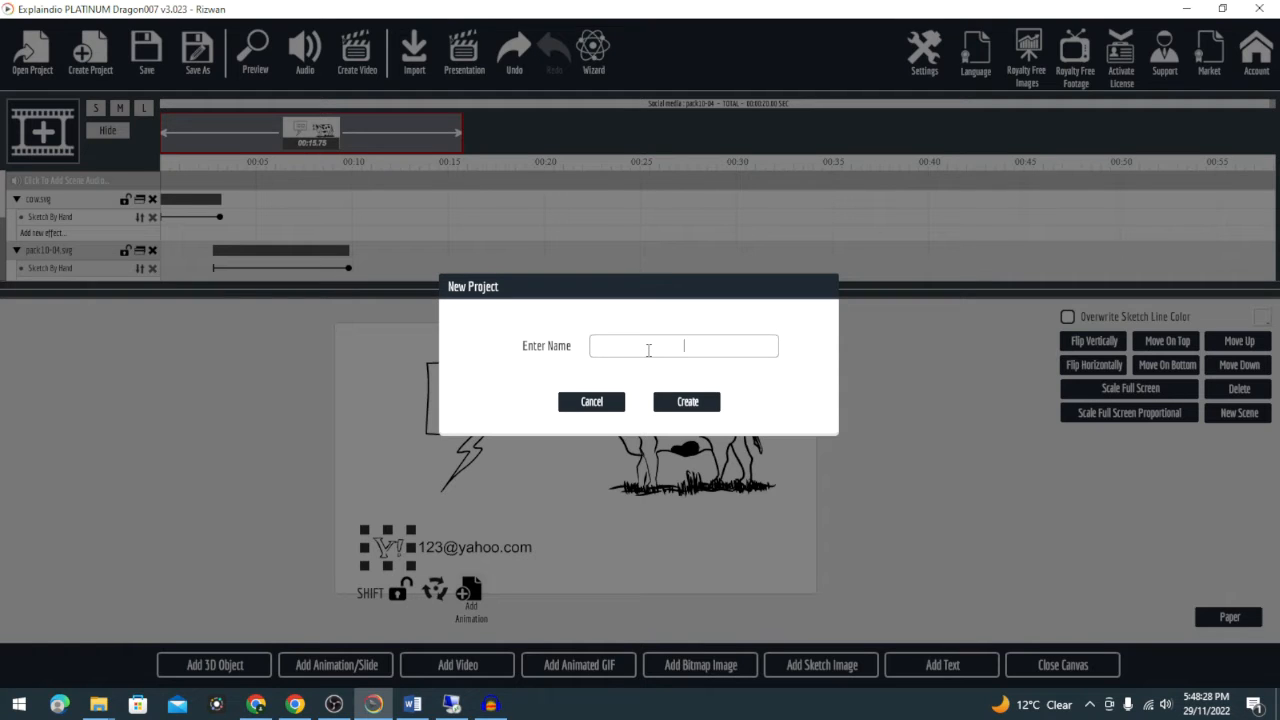
Create a new project named "Deafult" and add a new empty scene to it.
text(eafult)
click(695, 405)
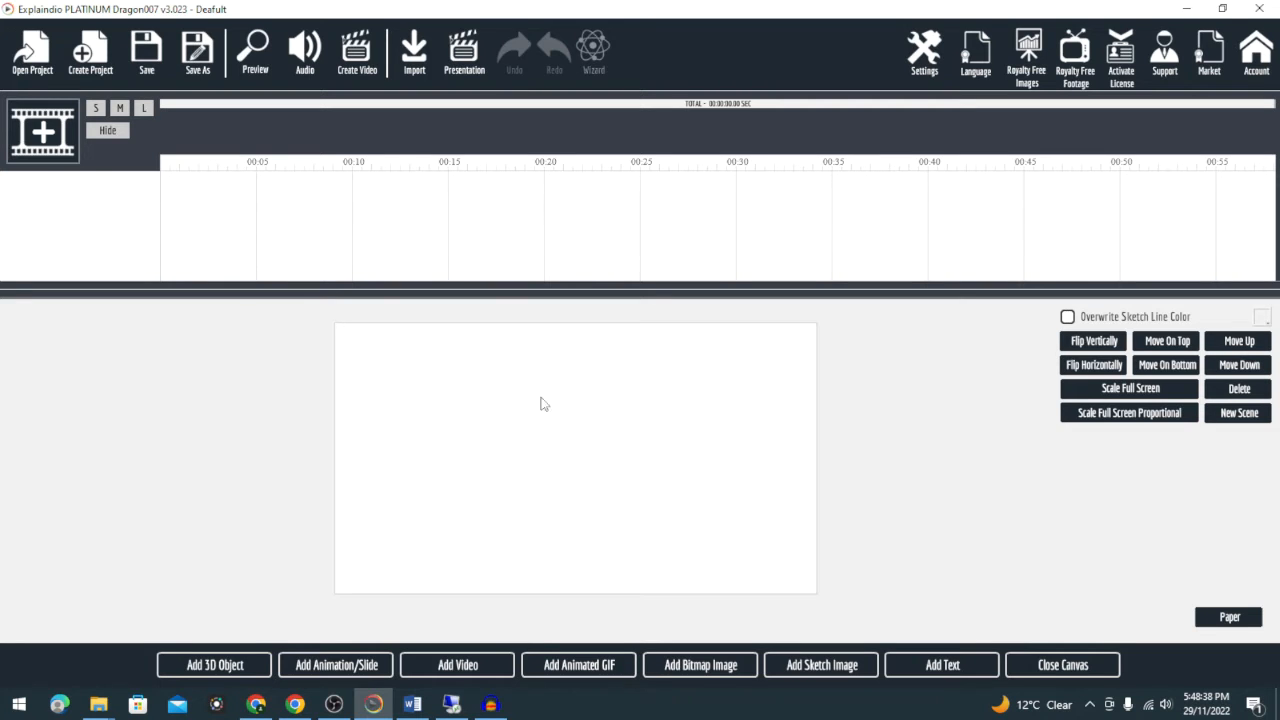
click(43, 131)
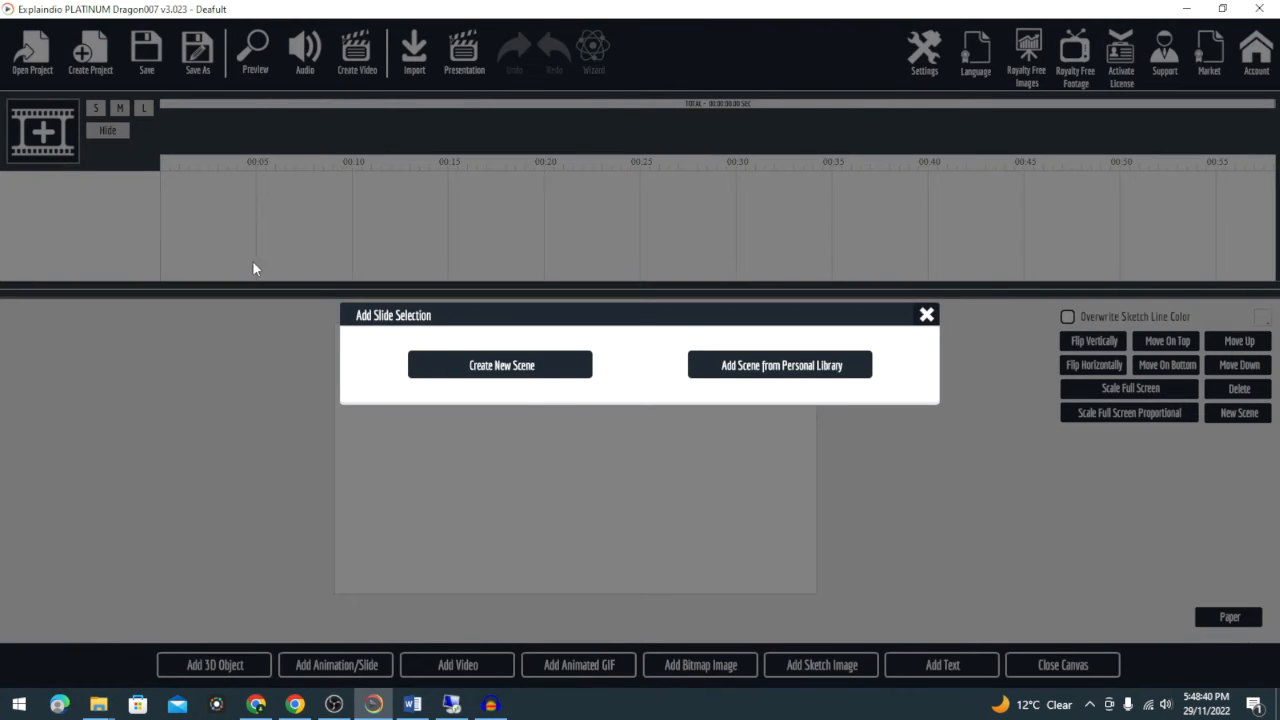
click(545, 371)
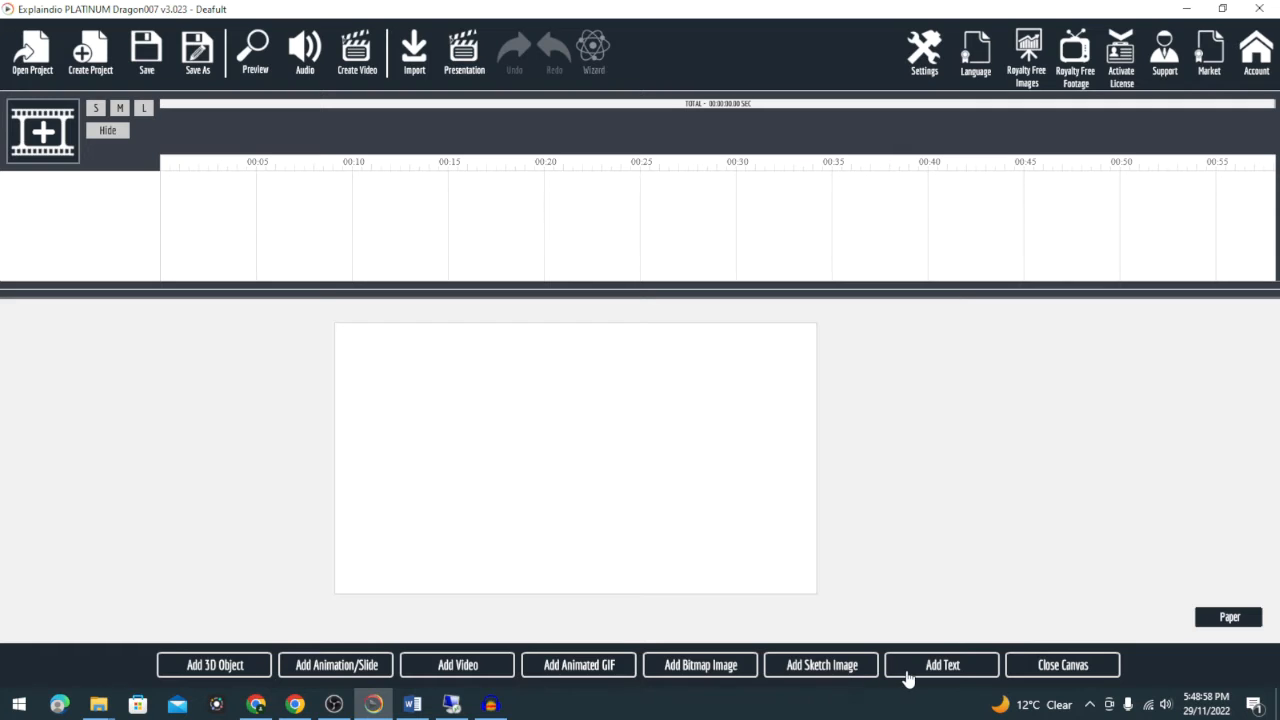
Add the sketch image of the girl with both arms raised from the gallery's Girl folder.
click(813, 677)
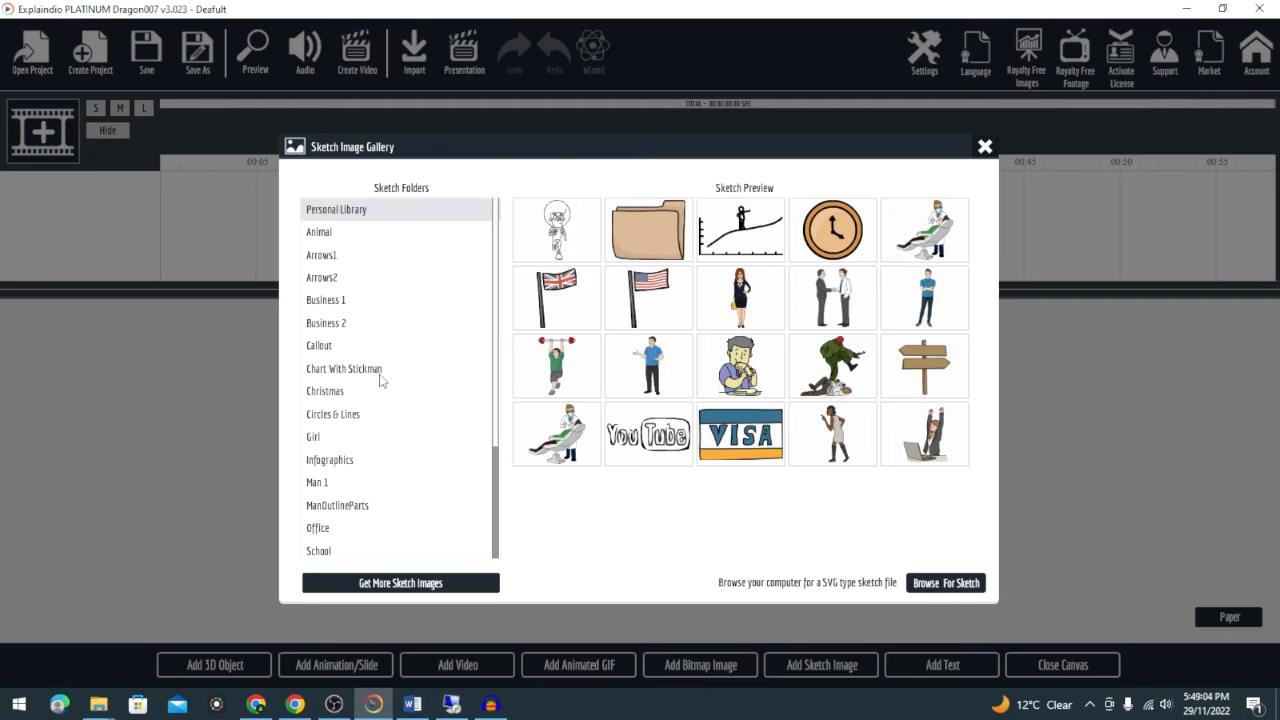
click(332, 286)
click(335, 300)
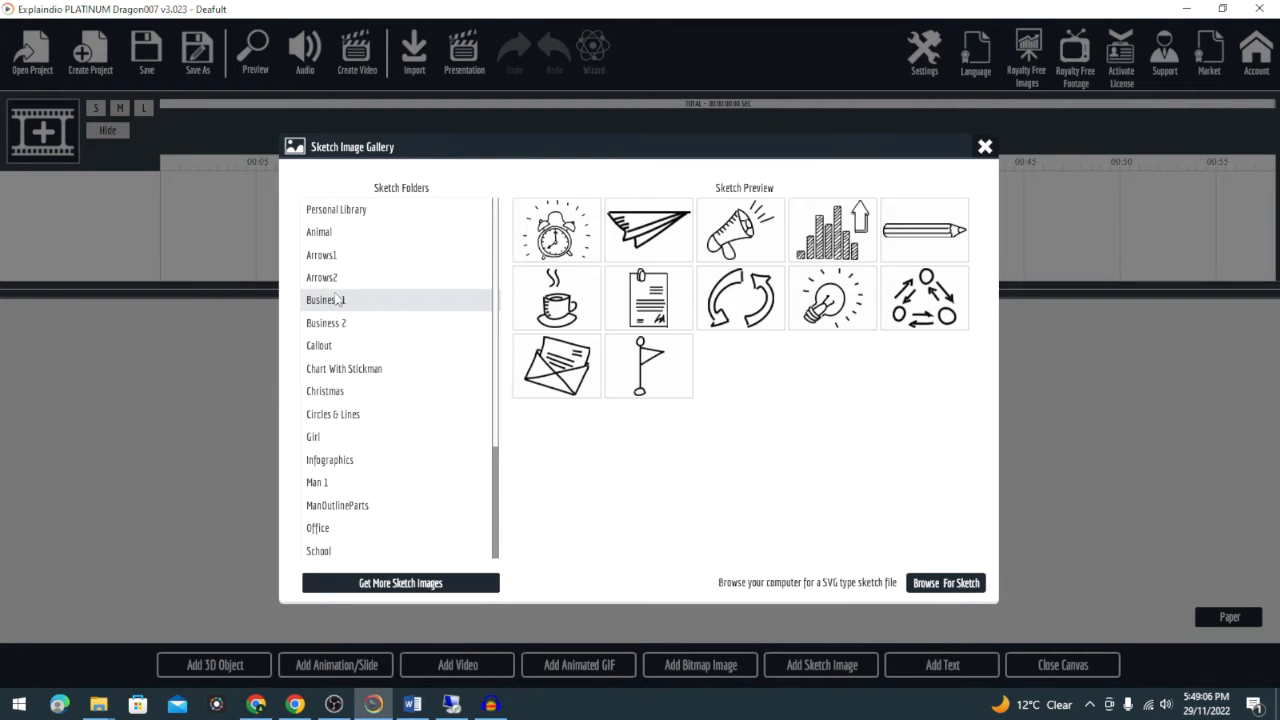
click(333, 278)
click(335, 257)
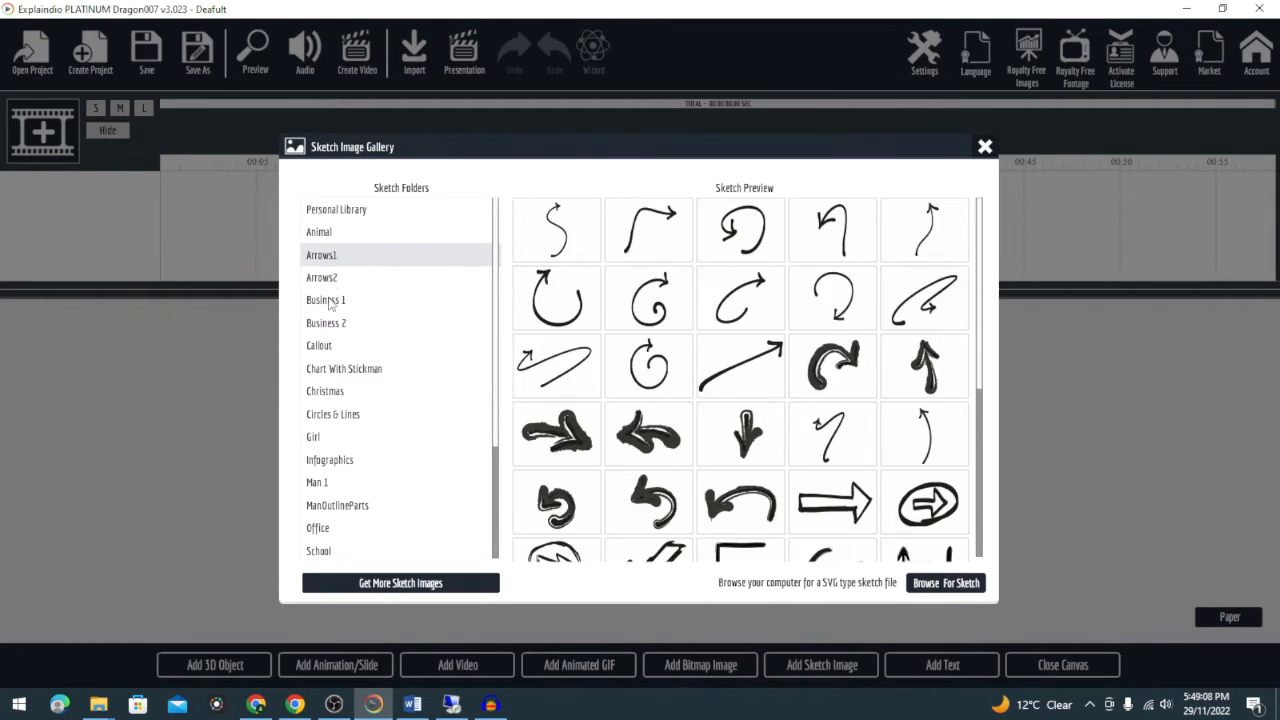
click(337, 346)
click(359, 390)
click(362, 436)
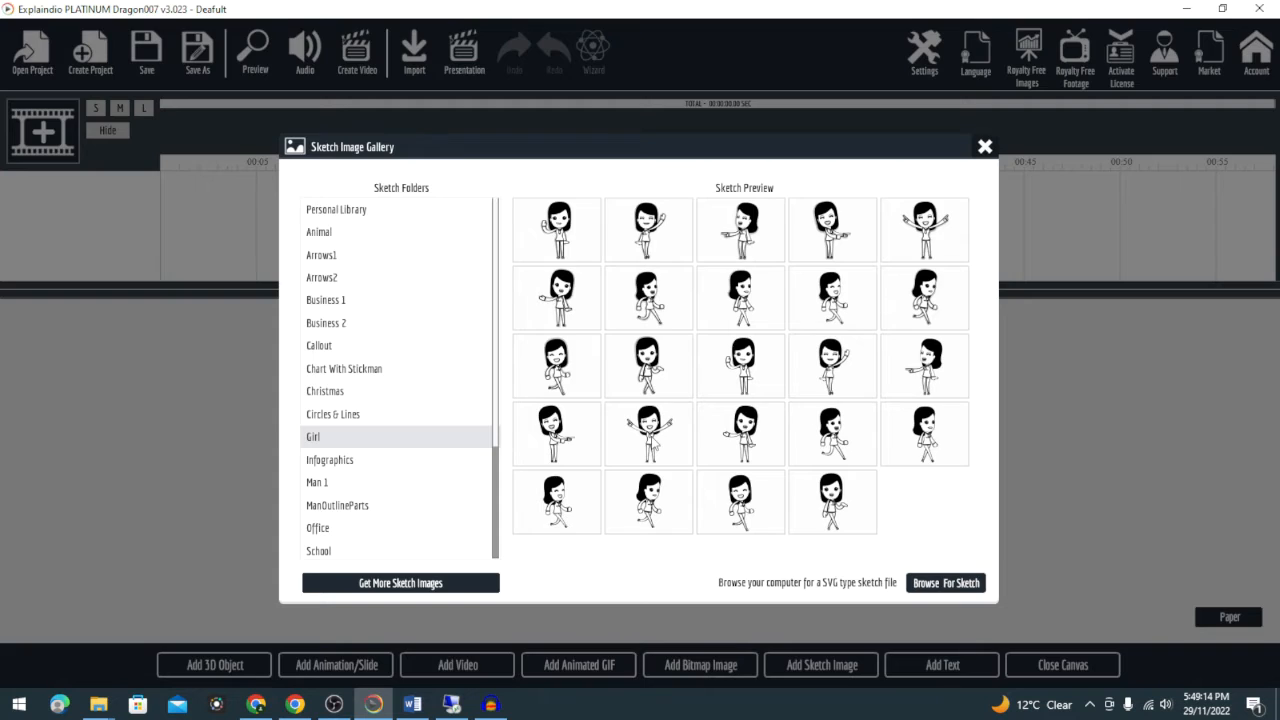
click(646, 432)
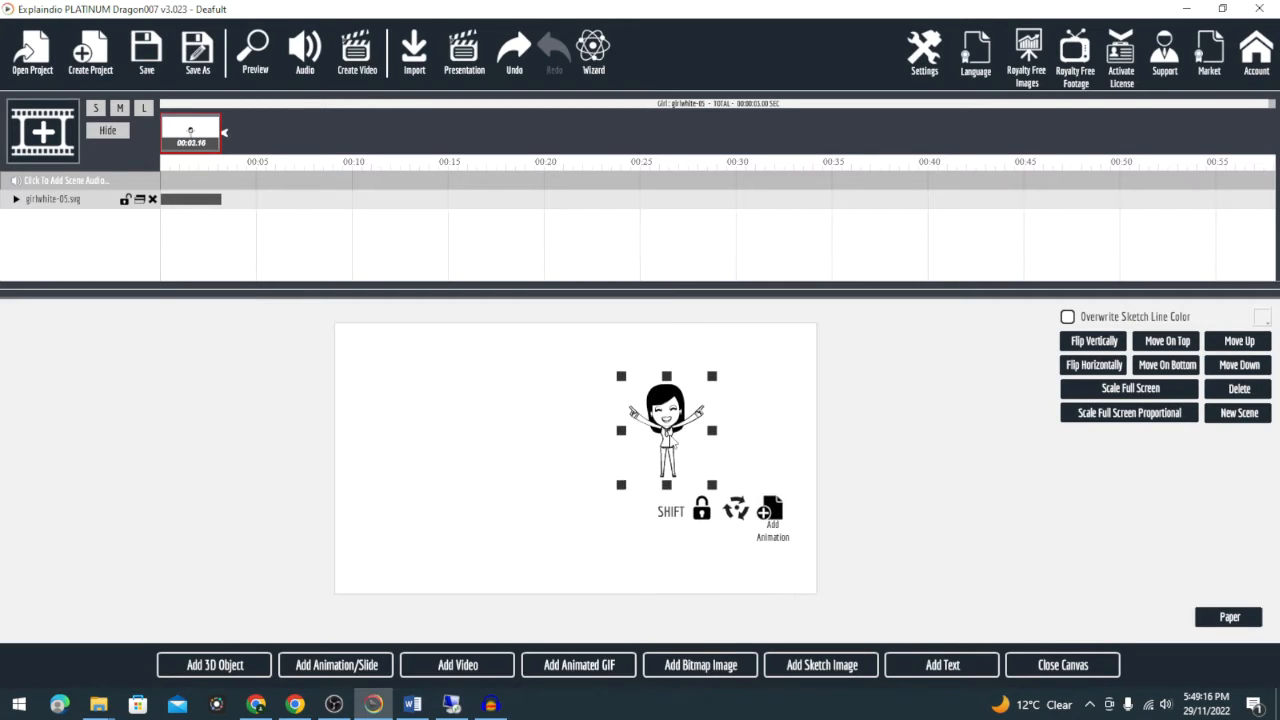
Move the girl sketch slightly toward the canvas's upper right, and preview the scene.
drag(672, 437, 693, 424)
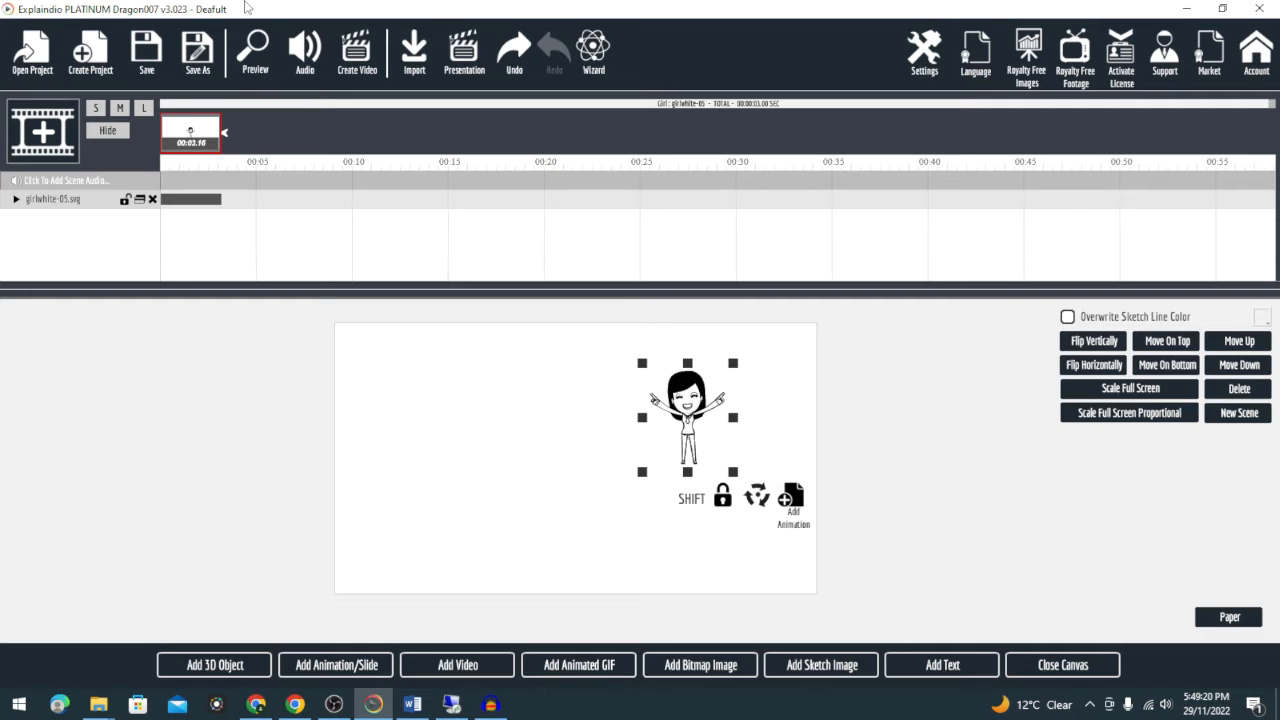
click(255, 58)
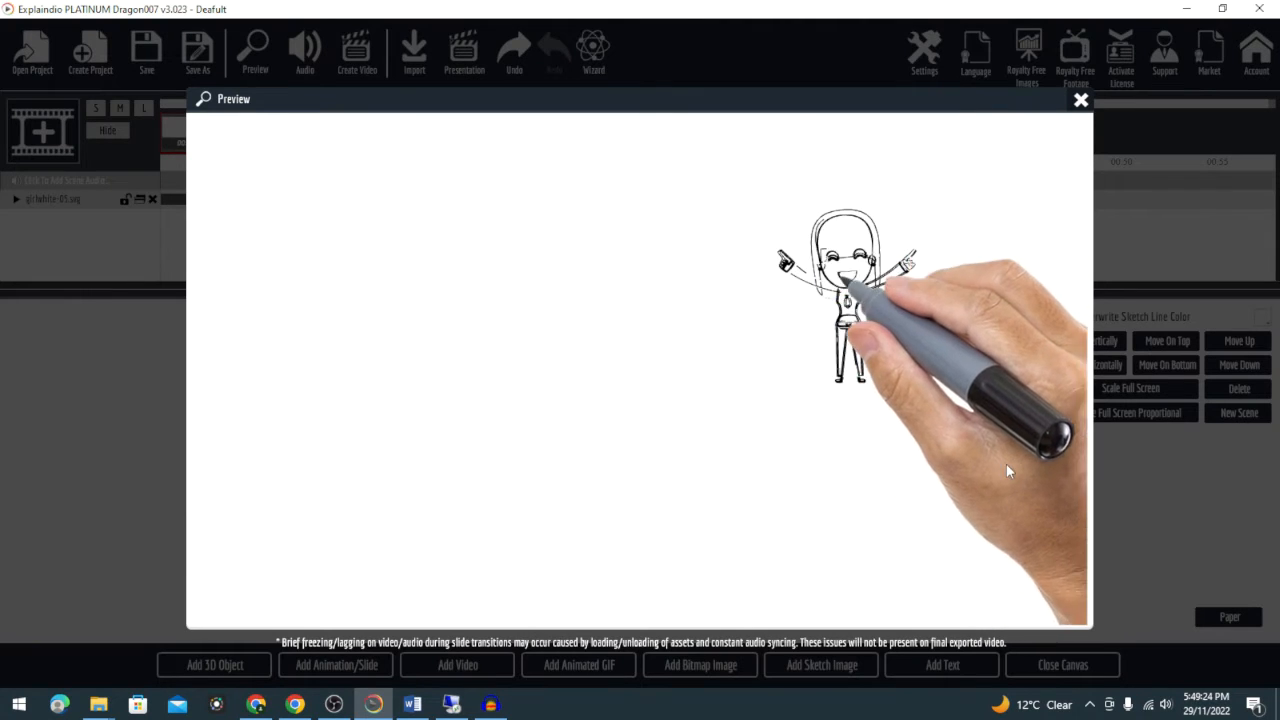
click(1079, 103)
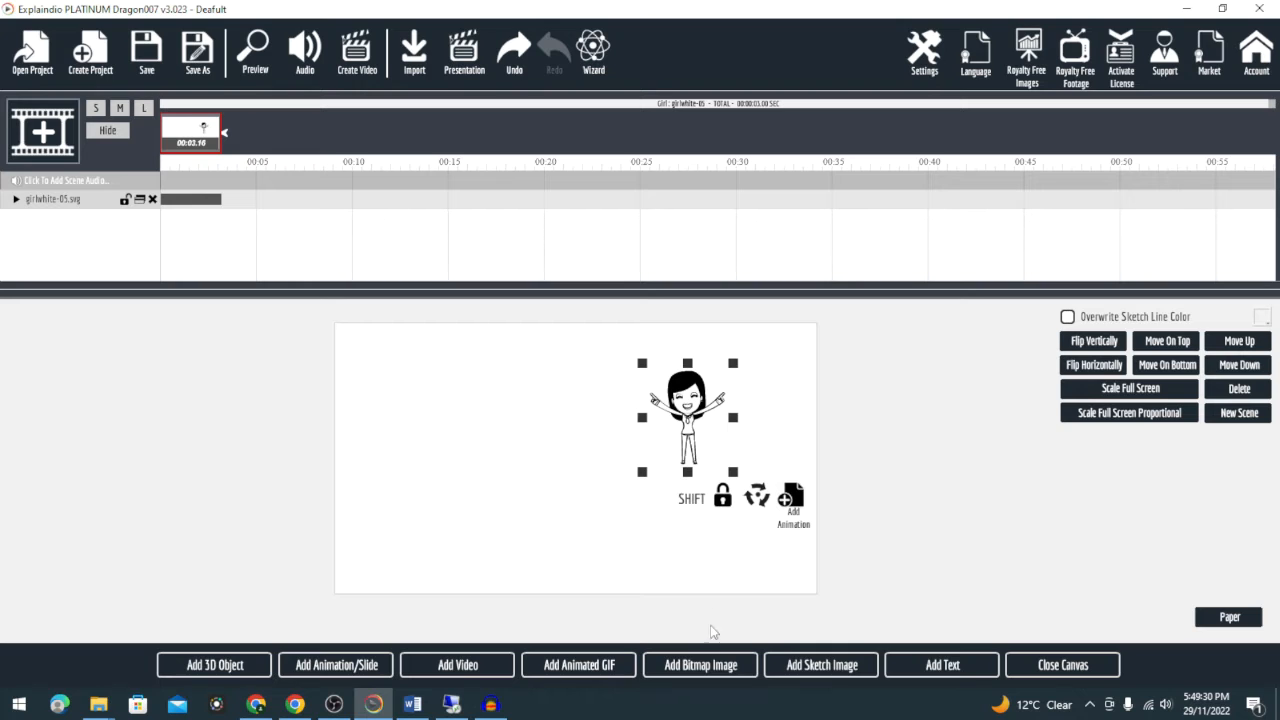
Add the oval thought bubble with two small trailing bubbles from the sketch gallery's Callout folder.
click(796, 676)
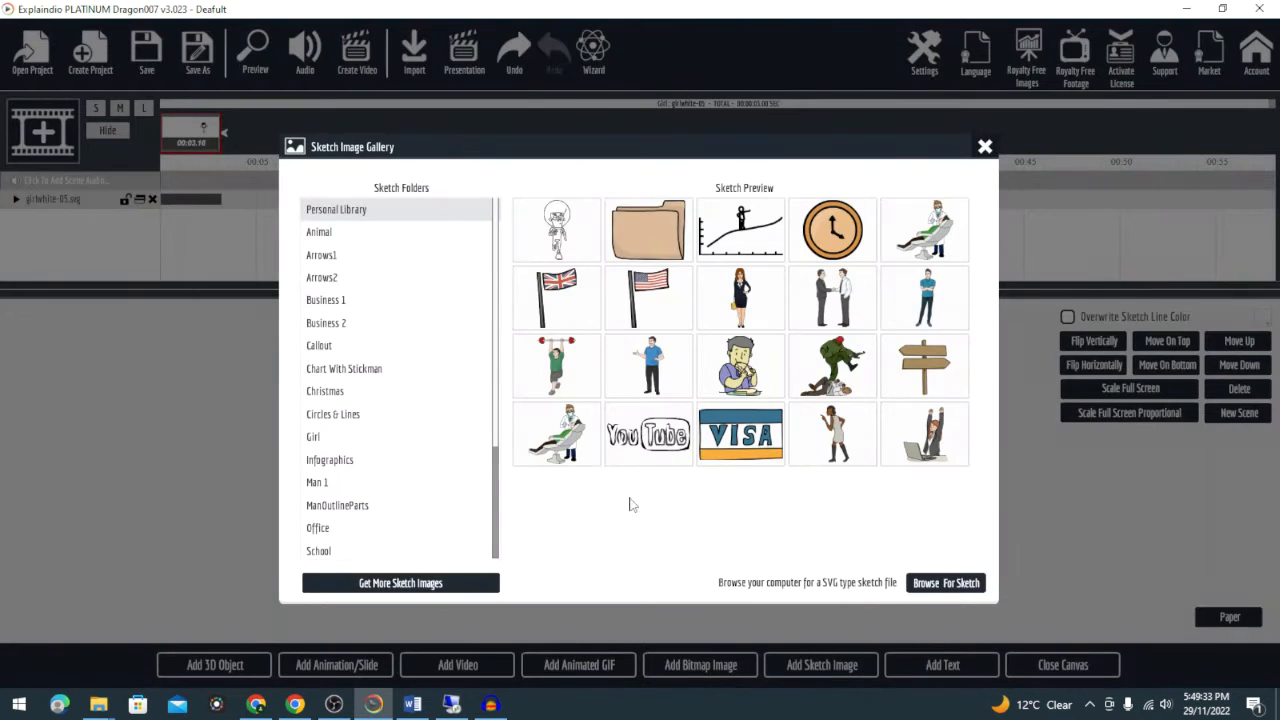
click(354, 237)
click(340, 262)
click(340, 277)
click(340, 300)
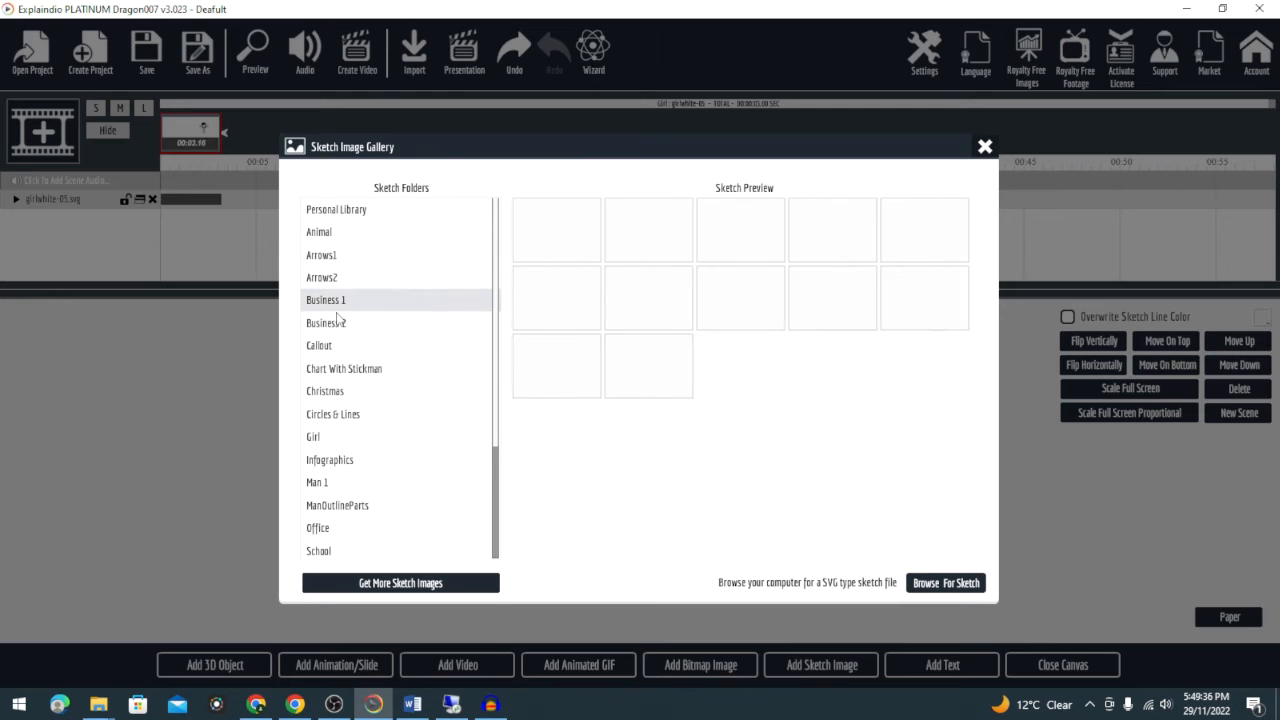
click(340, 323)
click(345, 350)
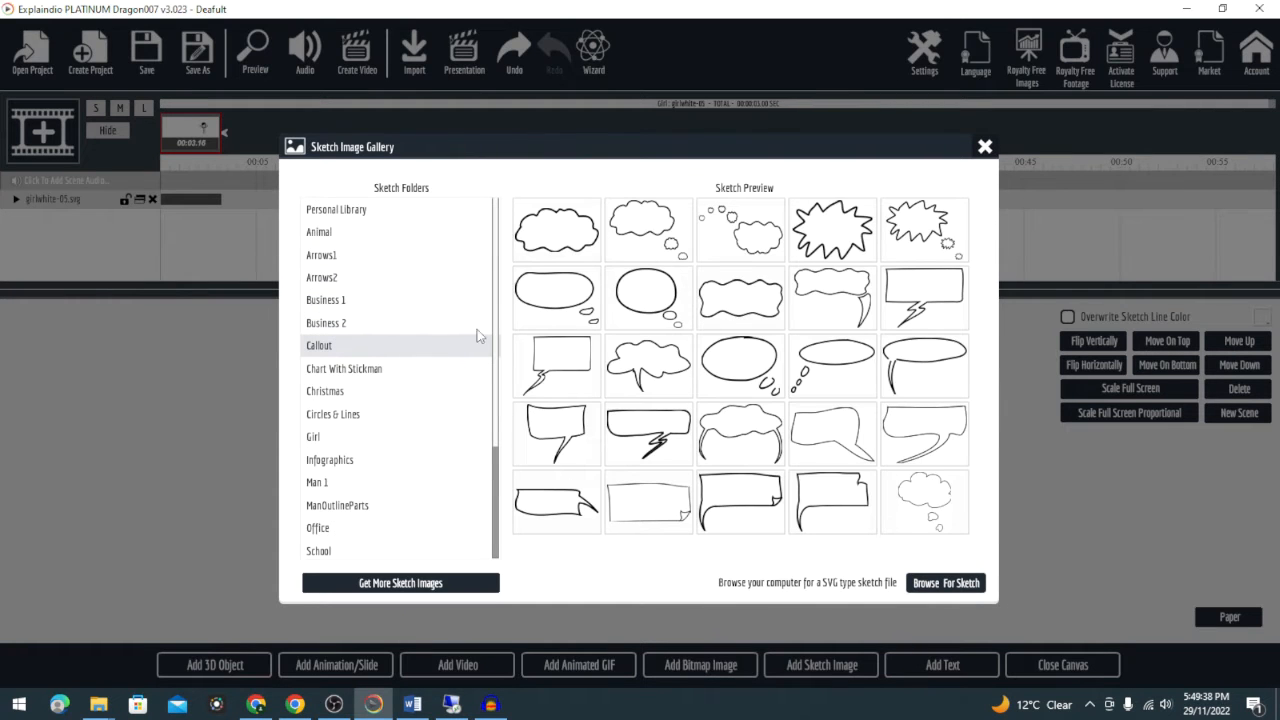
click(569, 301)
Move the thought bubble to the upper left of the canvas and enlarge it proportionally.
drag(572, 464, 497, 412)
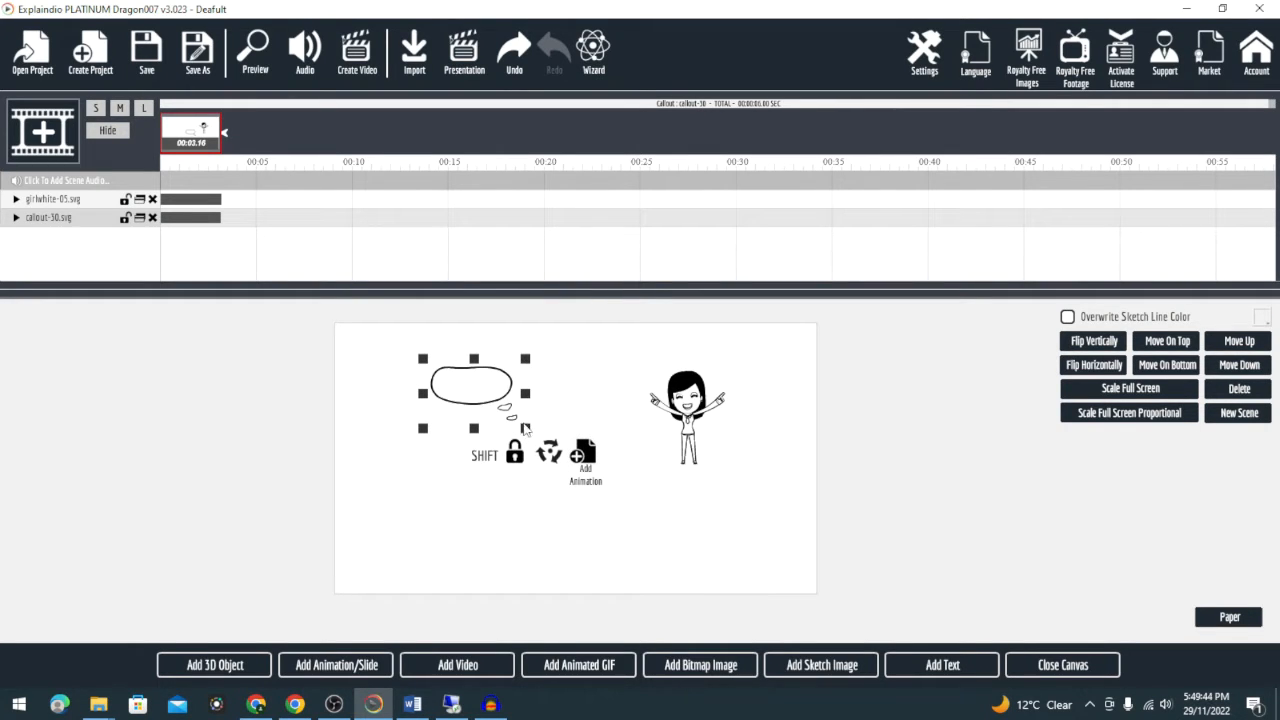
drag(527, 432, 566, 451)
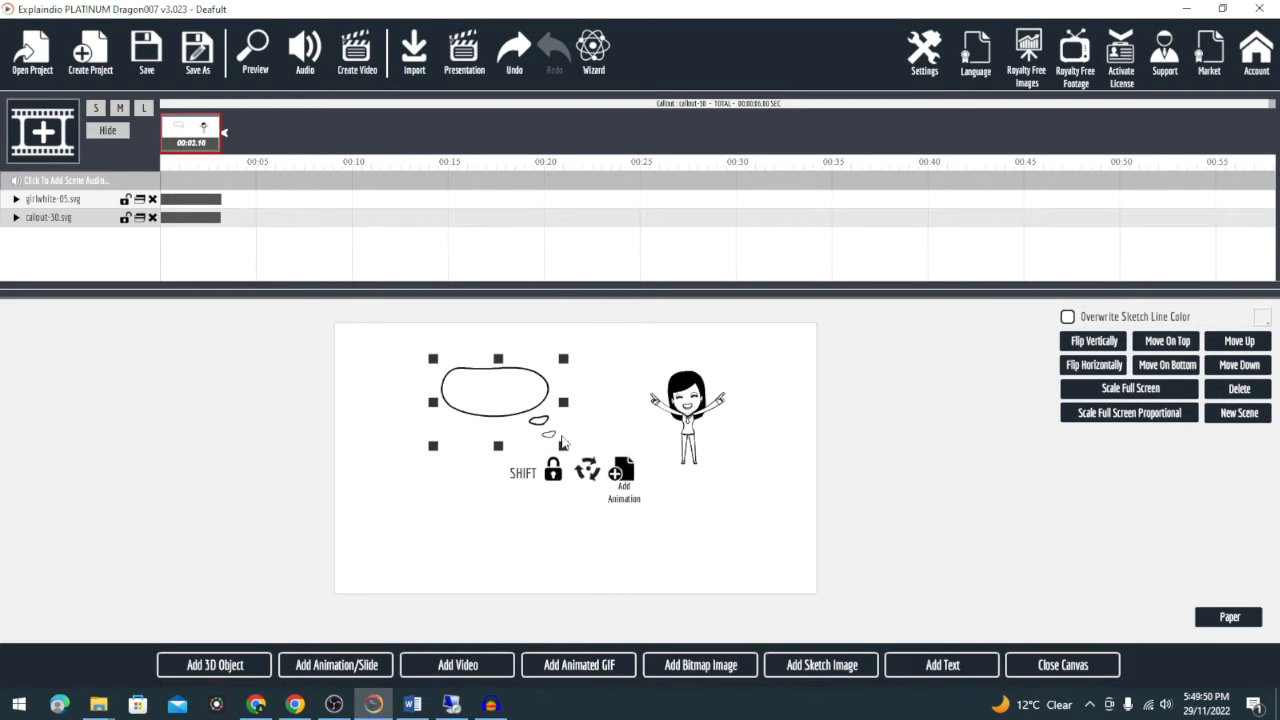
drag(565, 447, 592, 443)
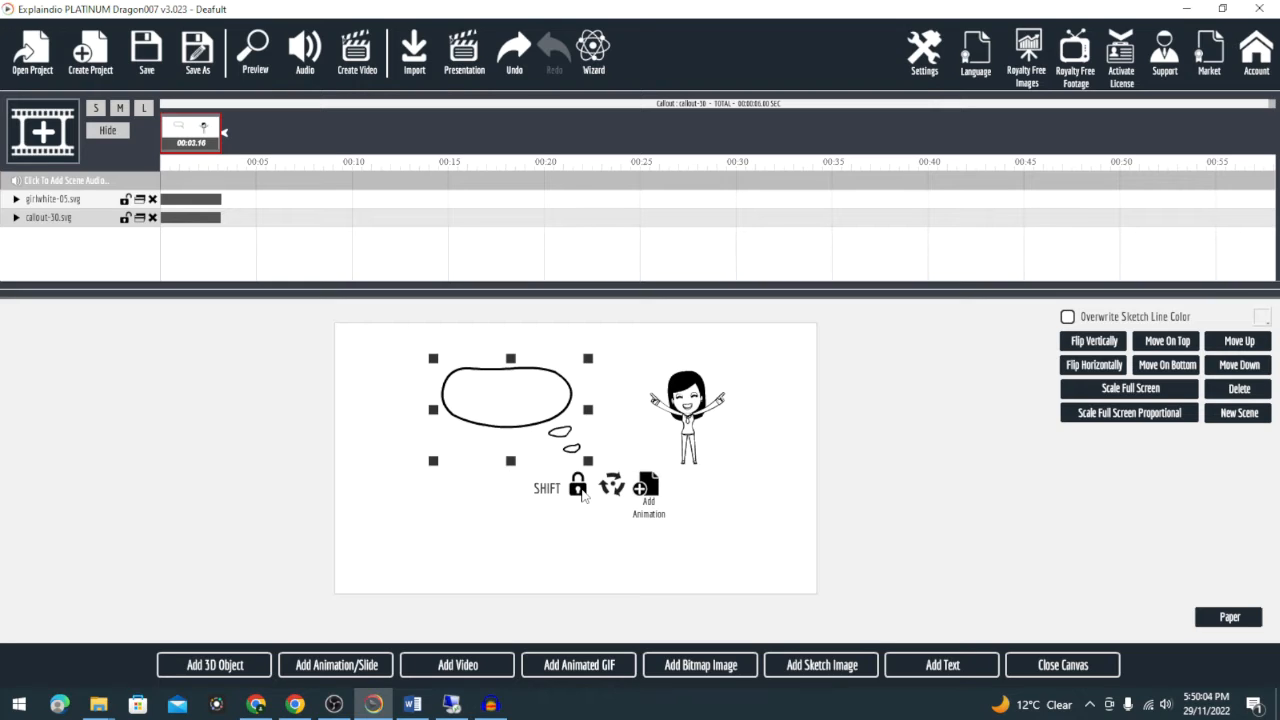
Unlock the thought bubble's proportions, adjust its size and position slightly, and lock the proportions again.
click(580, 490)
mouse_move(588, 463)
mouse_down()
mouse_move(508, 449)
mouse_move(563, 453)
mouse_move(510, 392)
mouse_move(555, 500)
mouse_move(614, 460)
mouse_move(497, 487)
mouse_move(580, 470)
mouse_move(560, 468)
mouse_move(565, 490)
mouse_move(623, 465)
mouse_move(590, 463)
mouse_up()
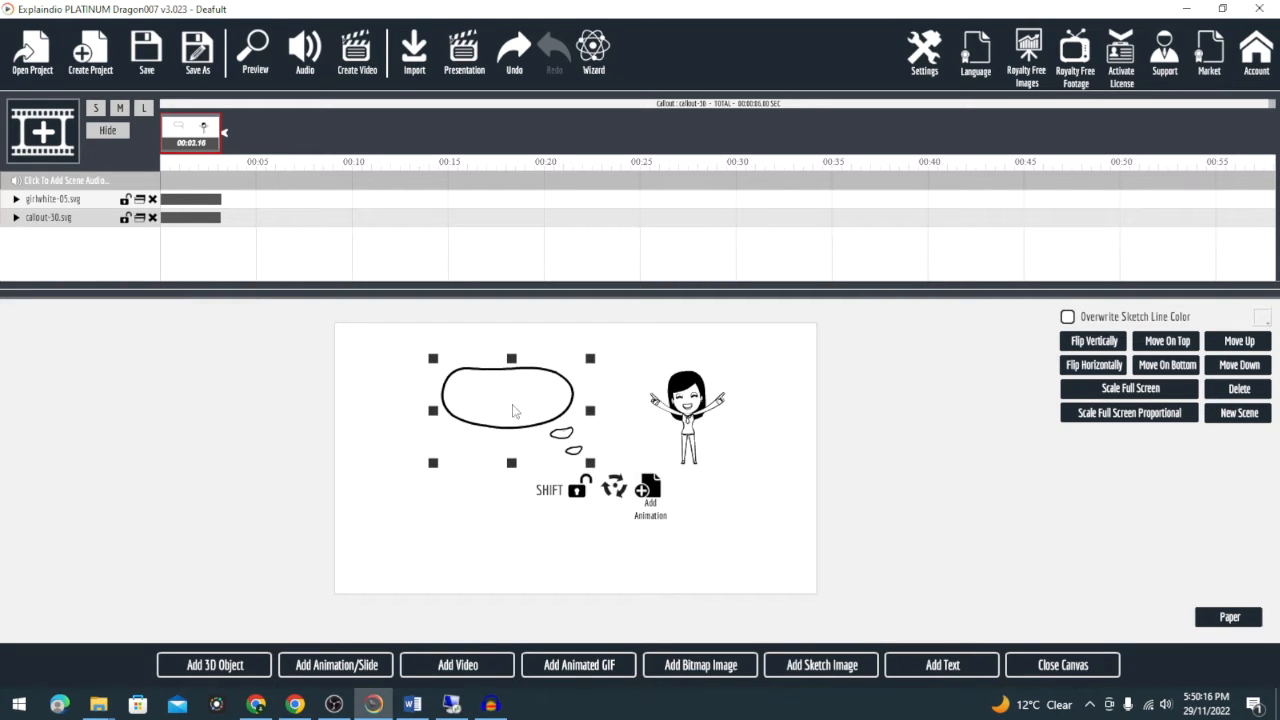
drag(529, 412, 526, 401)
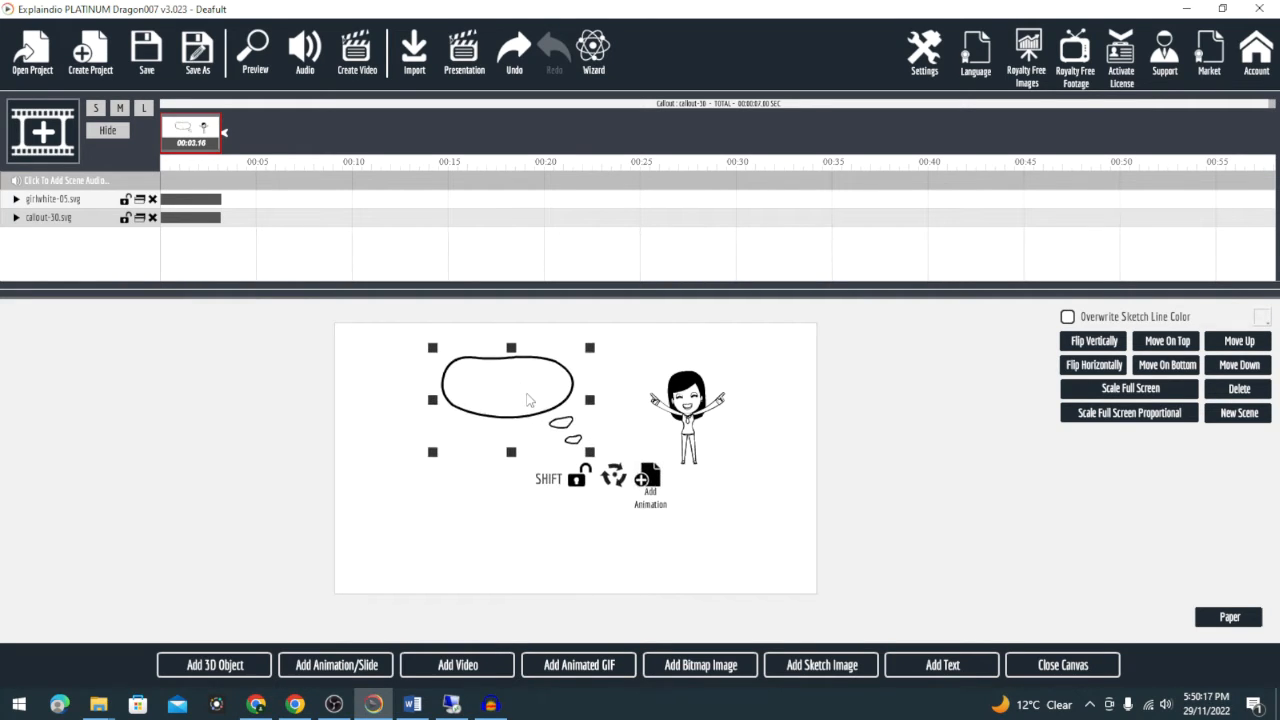
click(577, 484)
Enlarge the thought bubble slightly and reposition it in the canvas's upper left, beside the girl.
drag(517, 386, 503, 383)
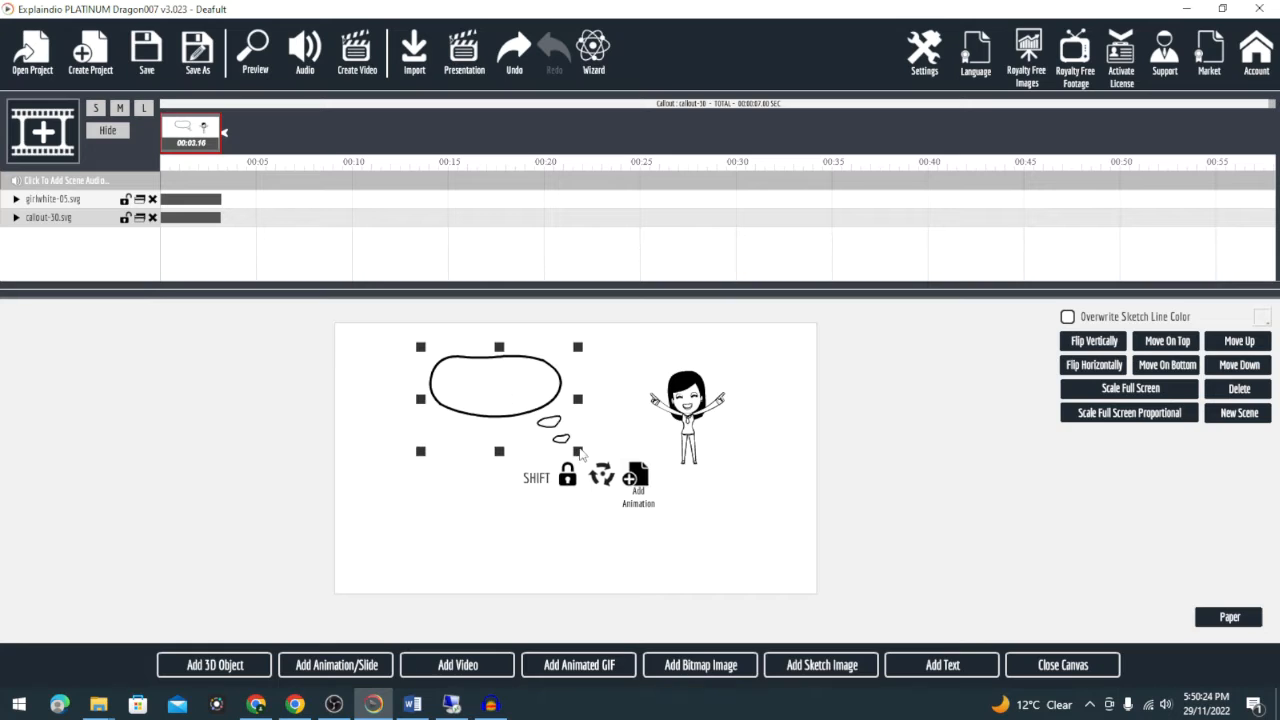
drag(579, 452, 588, 457)
drag(534, 402, 543, 404)
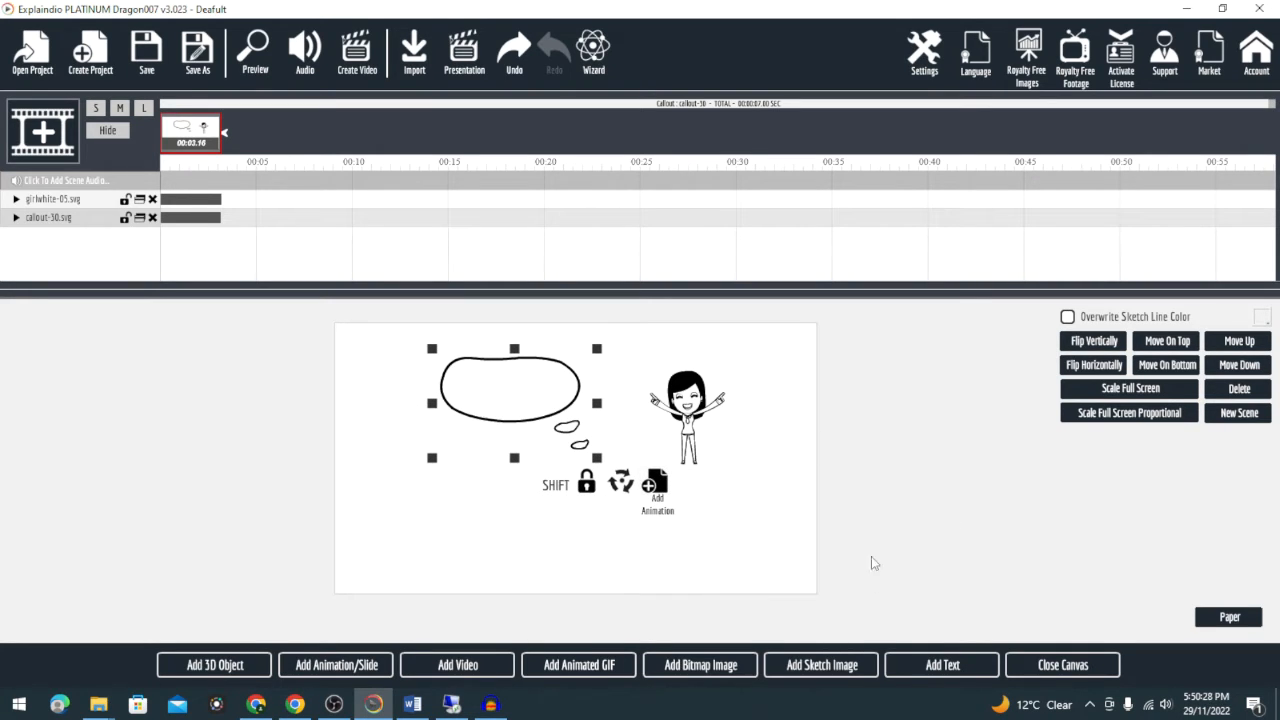
Add a text object to the scene reading "My First Scene".
click(909, 670)
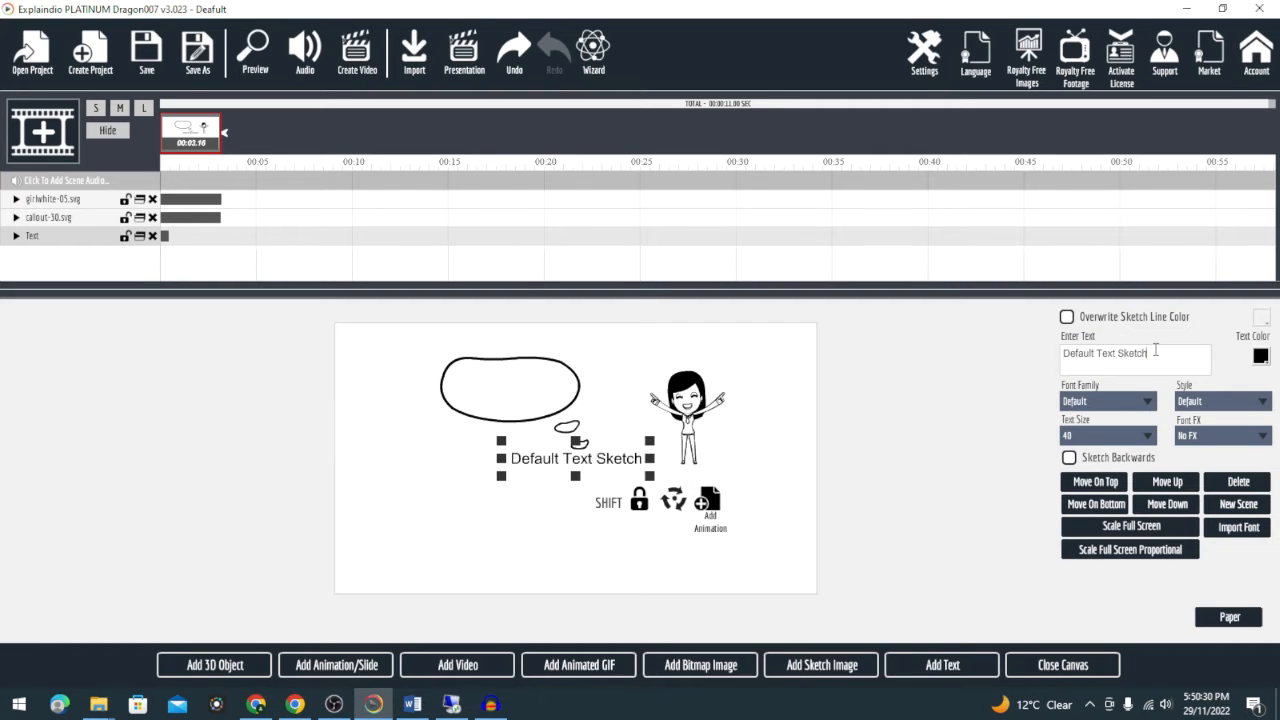
drag(1155, 350, 1035, 361)
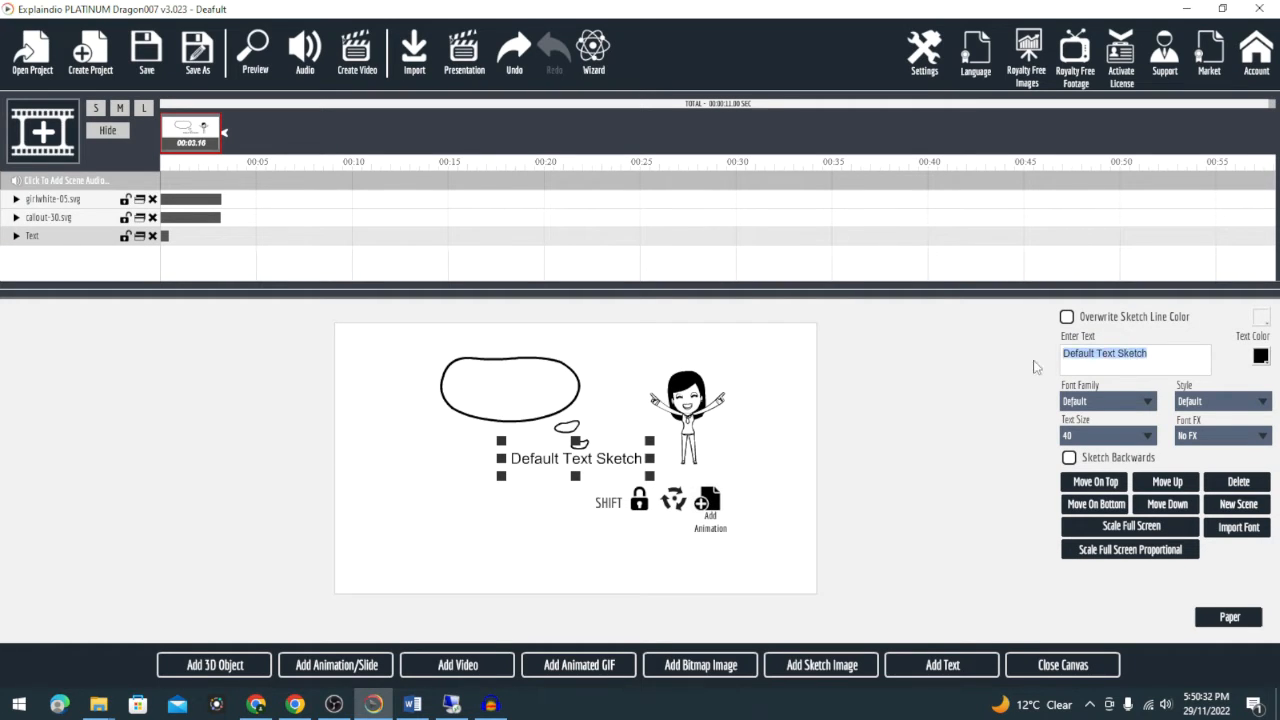
text(My)
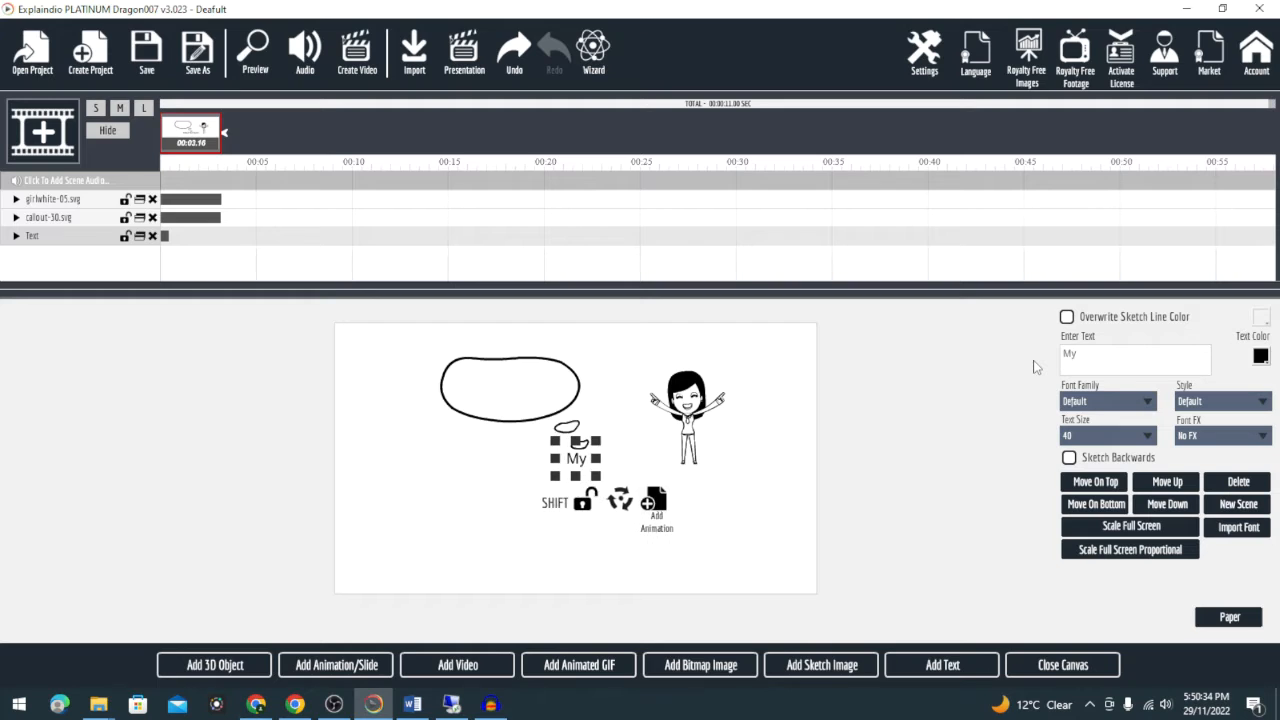
text( First S)
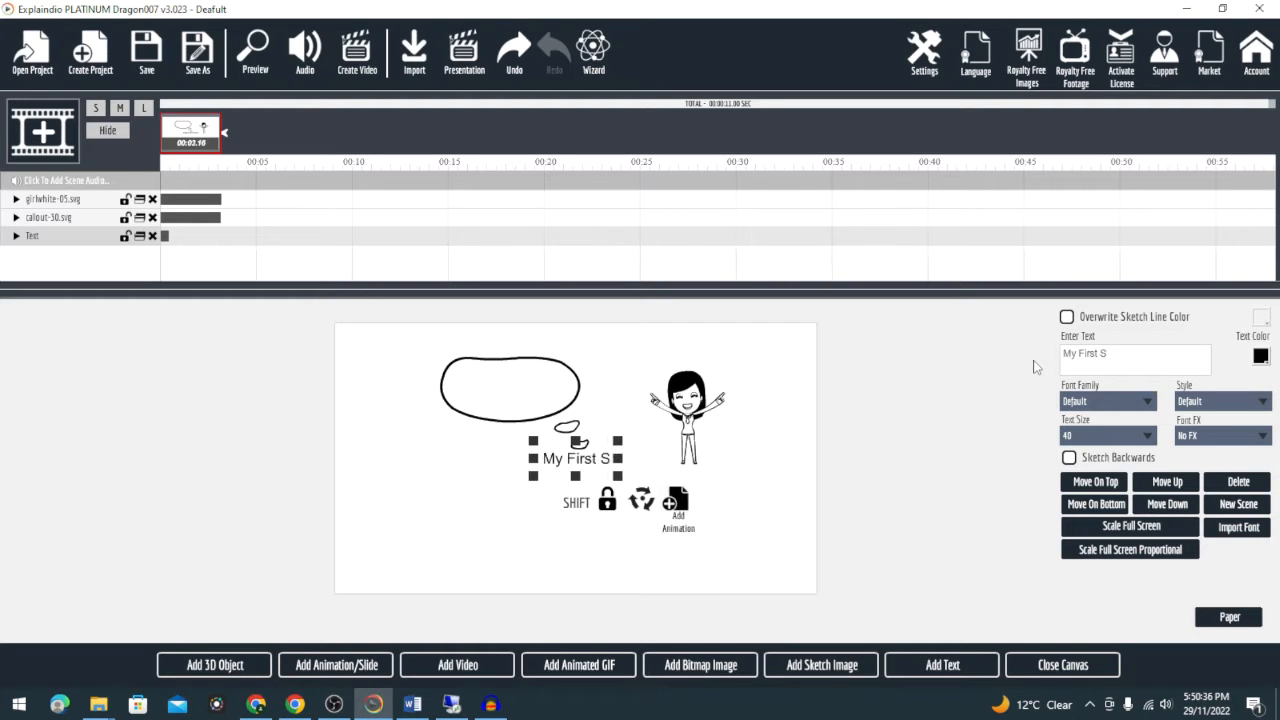
text(cene)
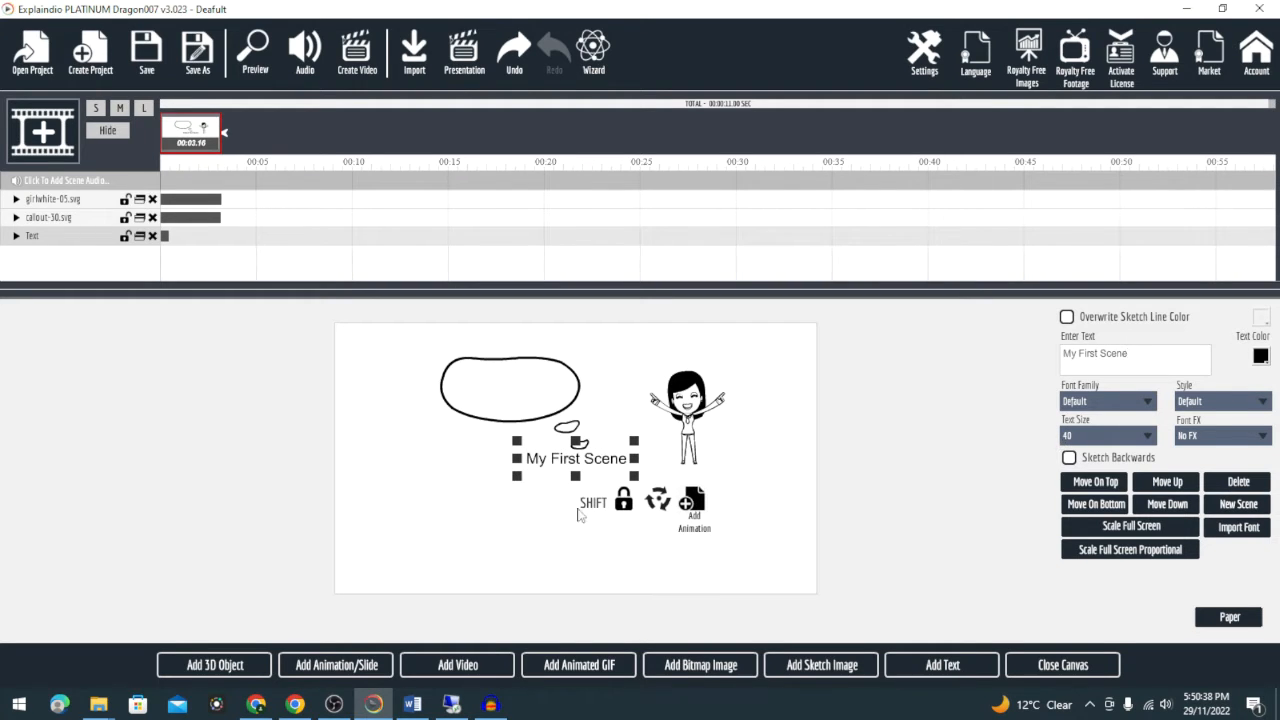
Place the "My First Scene" text inside the thought bubble and preview the scene.
drag(597, 474, 529, 401)
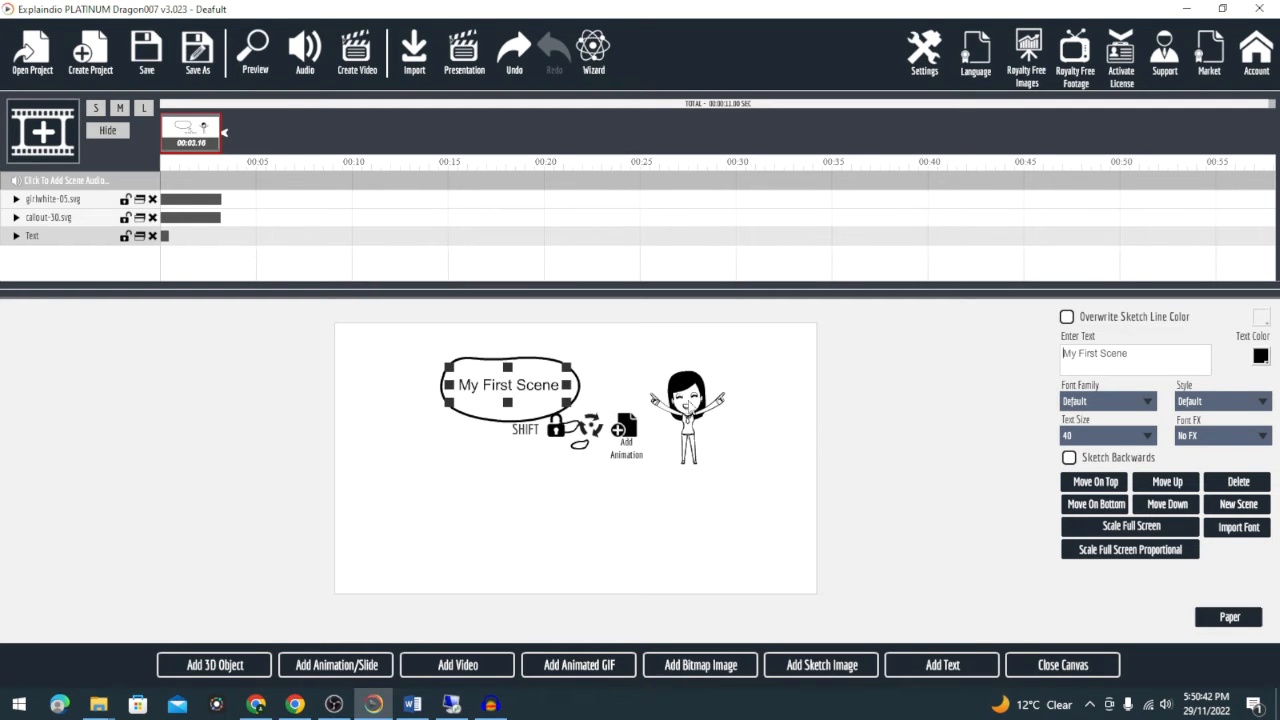
click(255, 68)
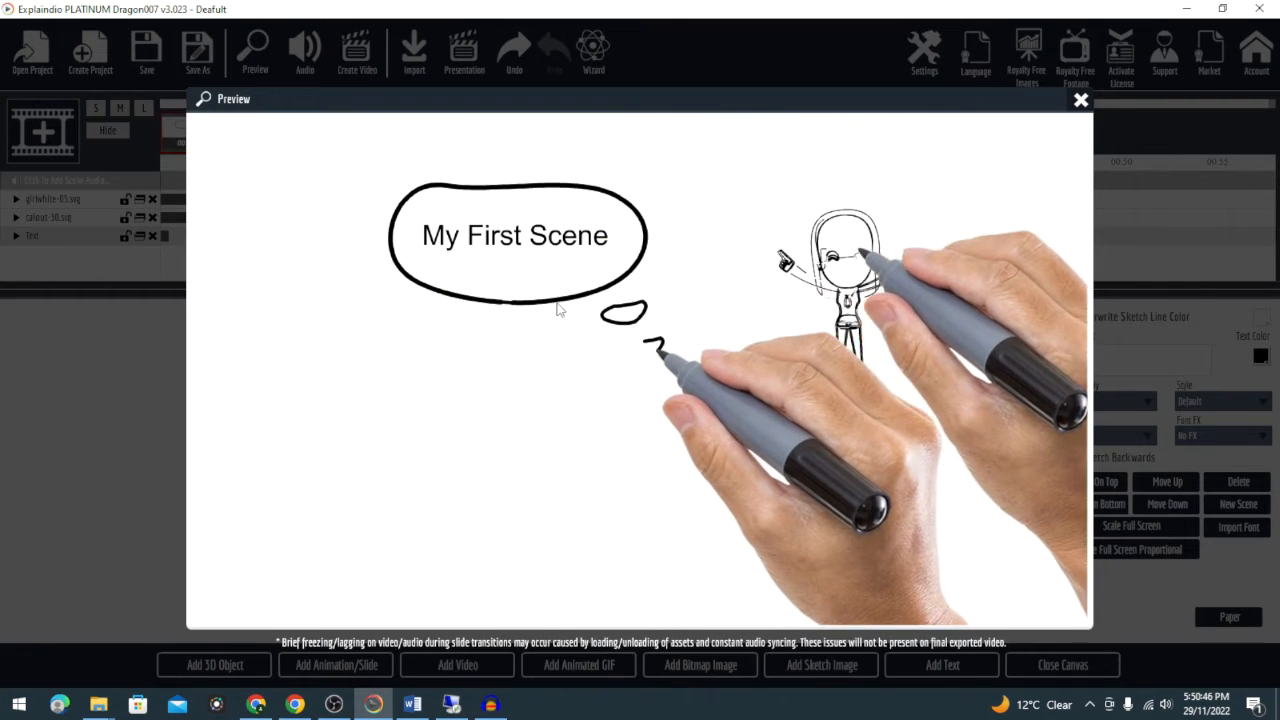
click(1081, 101)
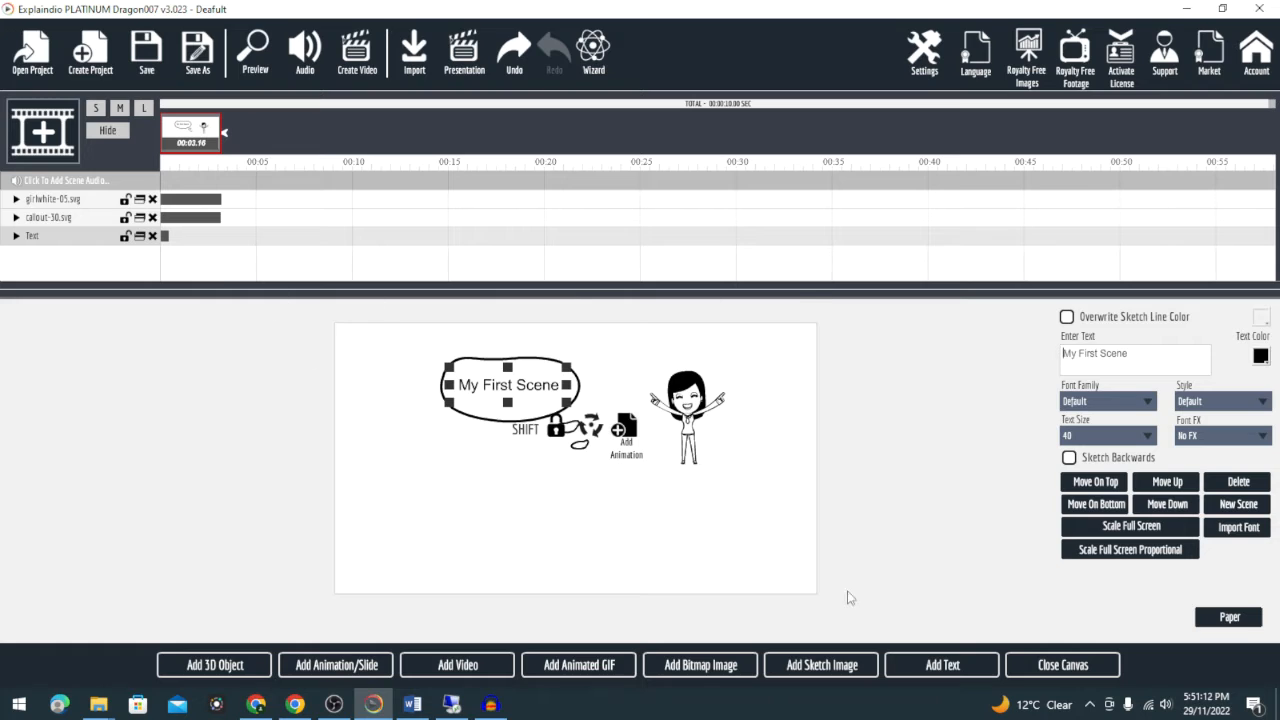
Hide the timeline, show it at small, medium and large height, and return it to small.
click(110, 140)
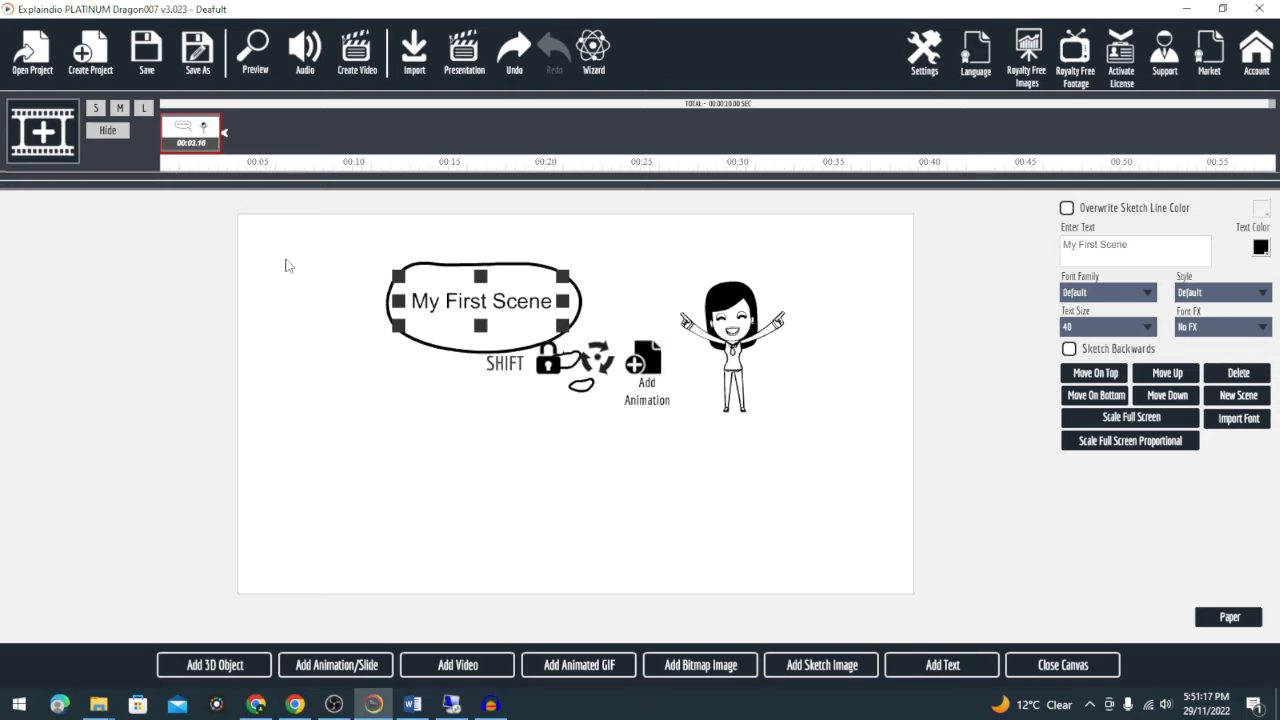
click(99, 111)
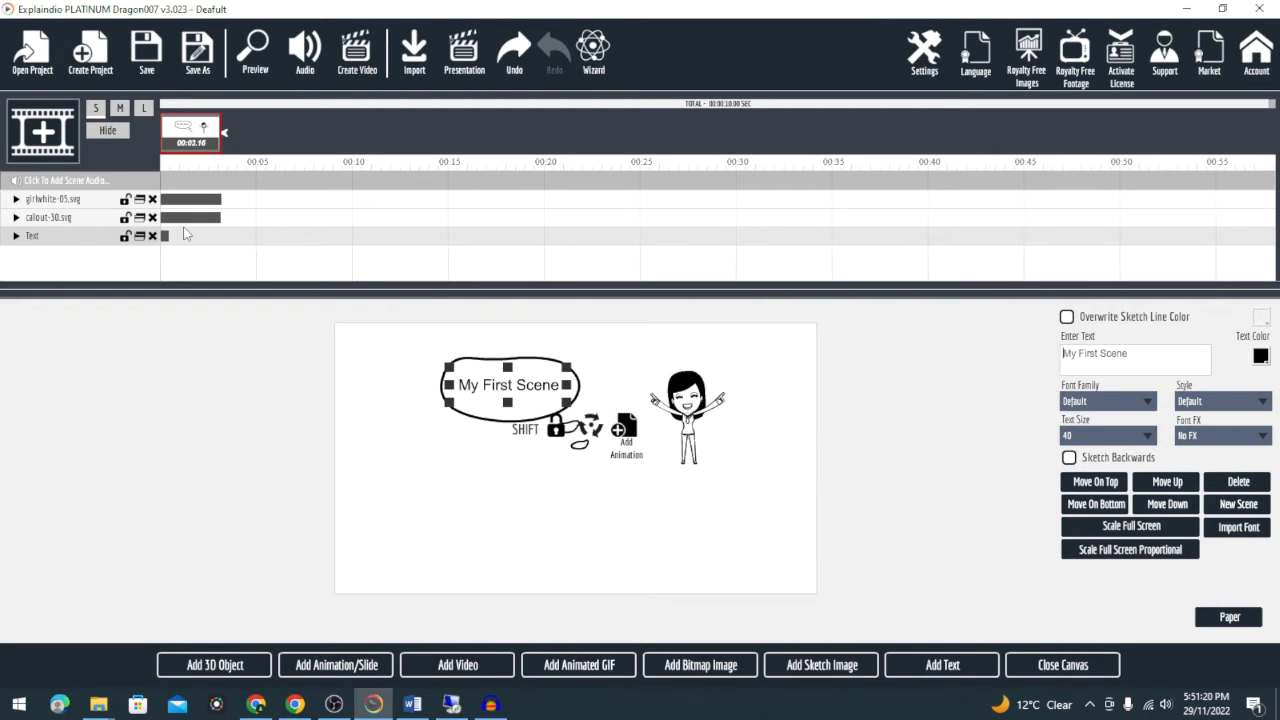
click(119, 111)
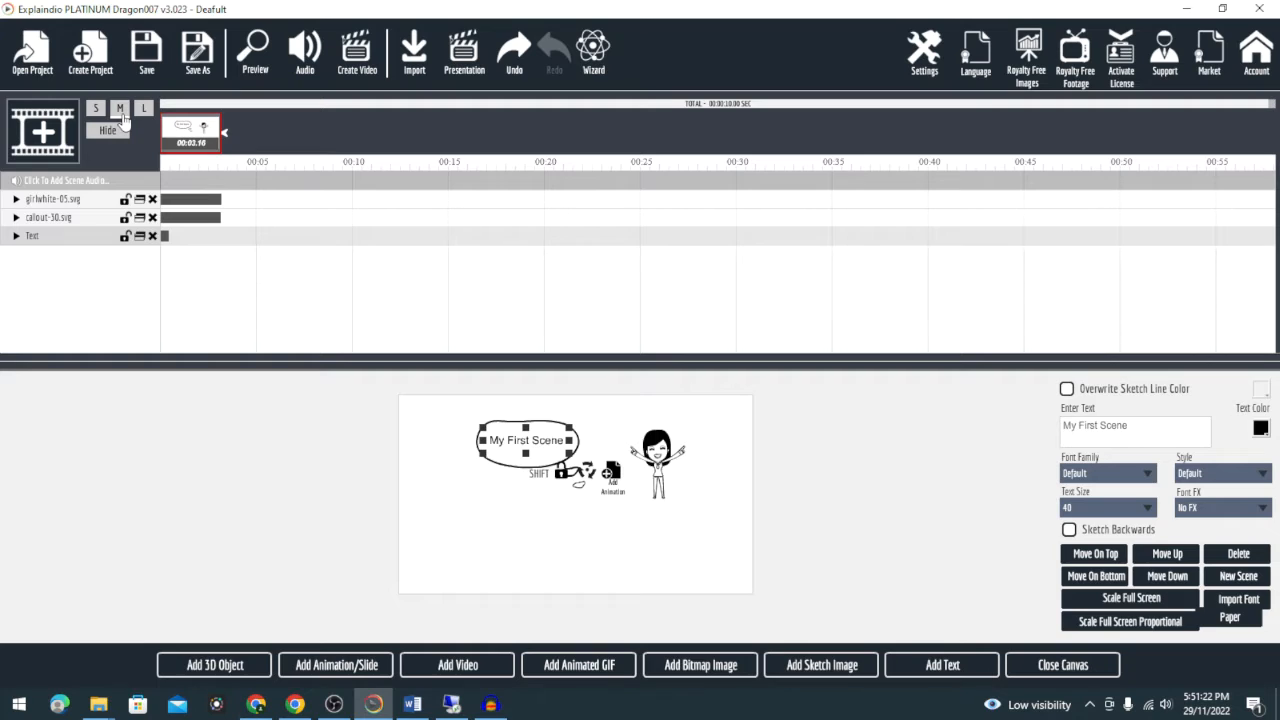
click(143, 112)
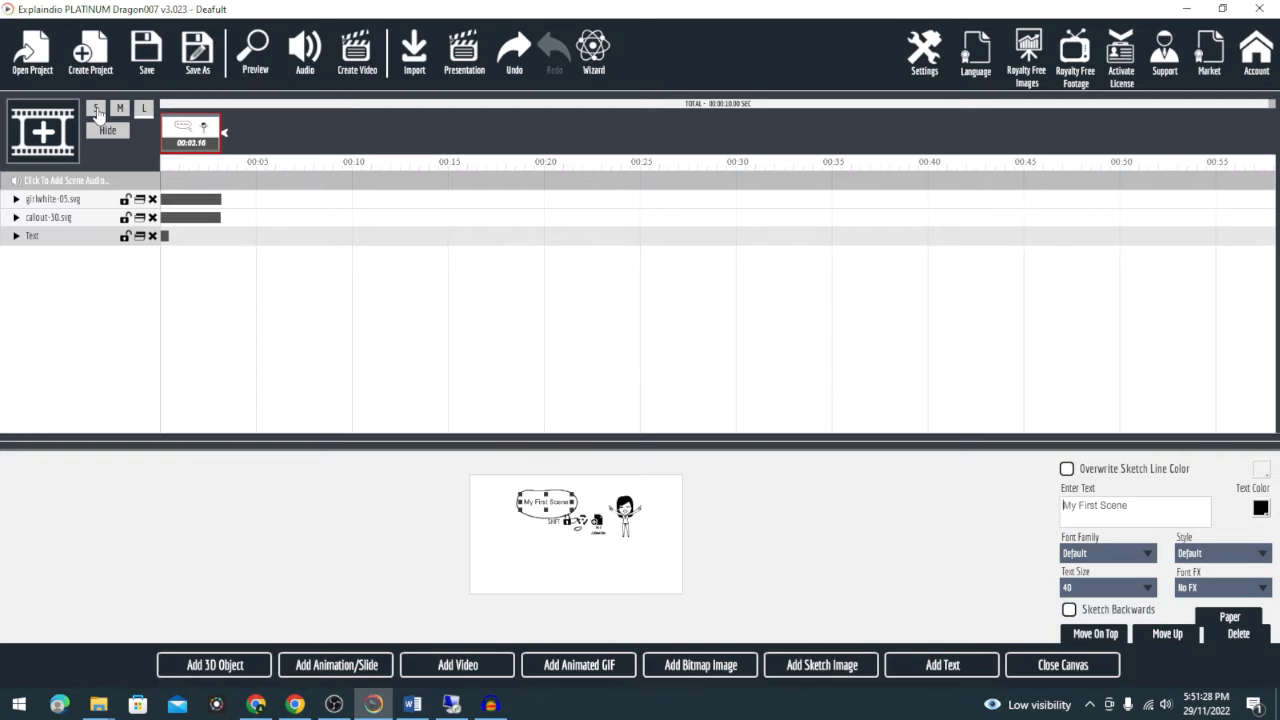
click(95, 111)
Shift the callout's timeline bar to start where the girl sketch's bar ends.
click(700, 418)
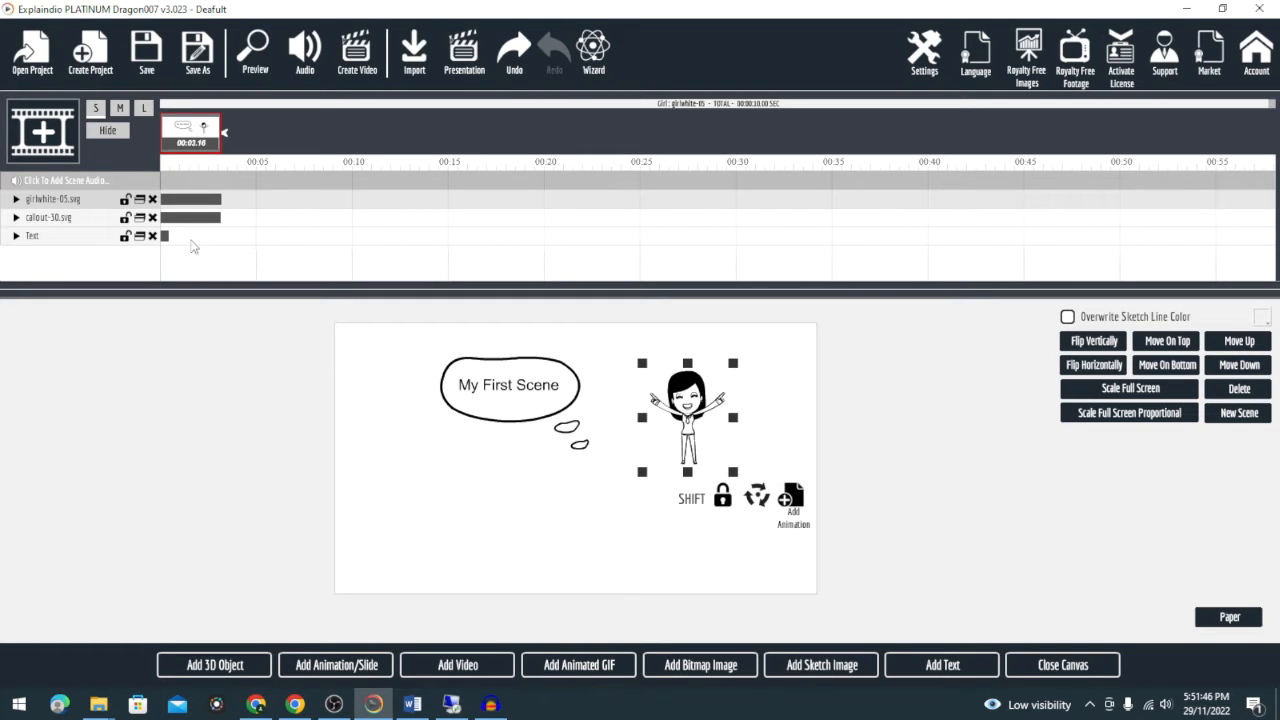
drag(193, 229, 249, 232)
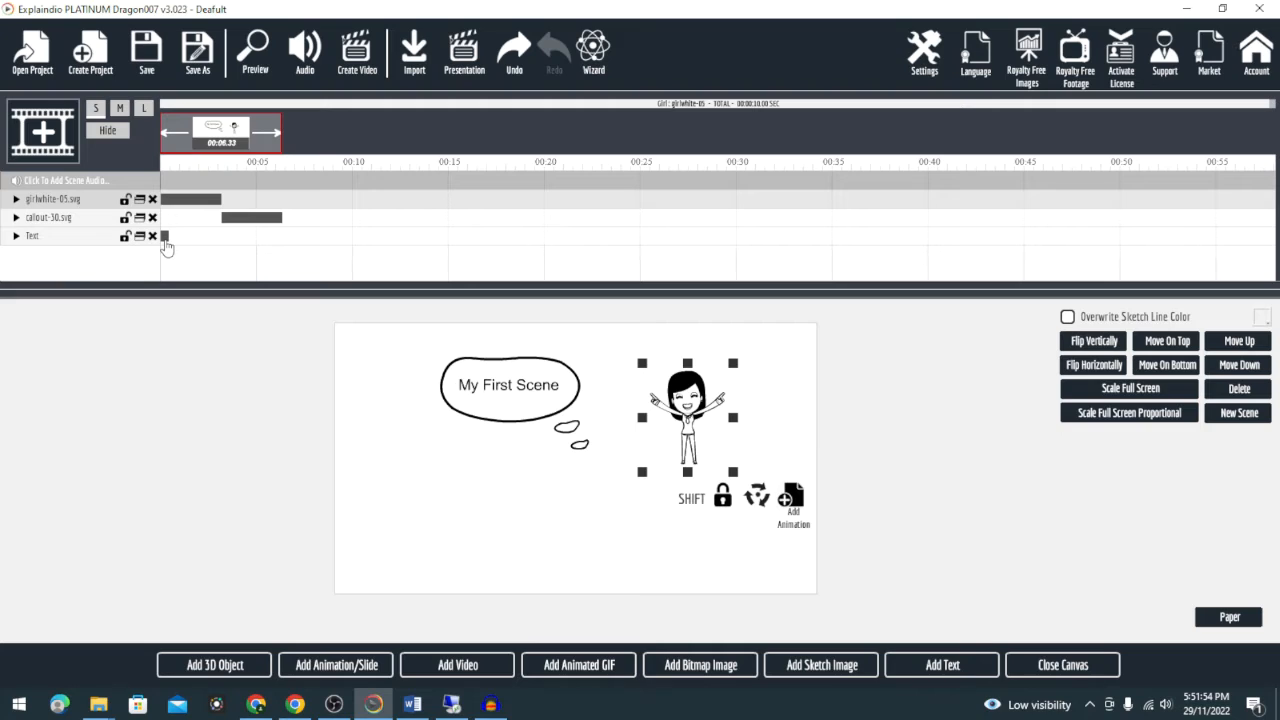
Shift the "My First Scene" text's timeline bar to start where the callout's bar ends, checking the timing in the preview.
drag(167, 247, 289, 248)
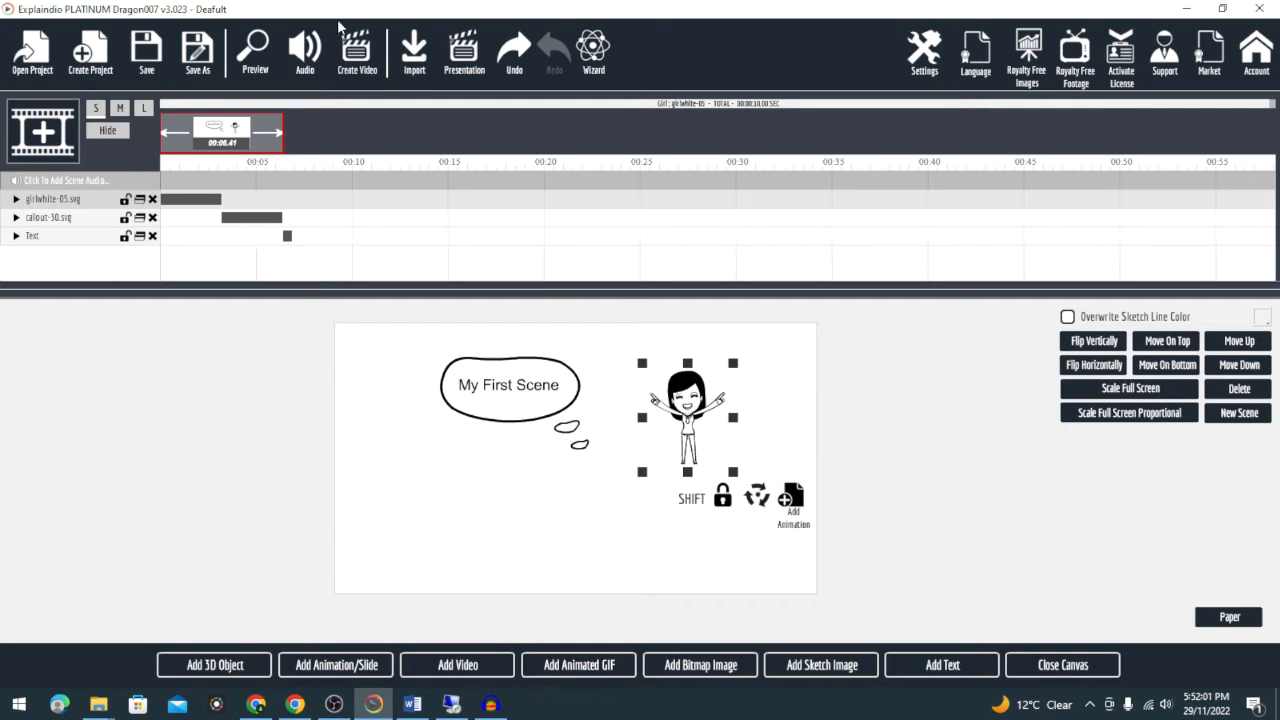
click(263, 48)
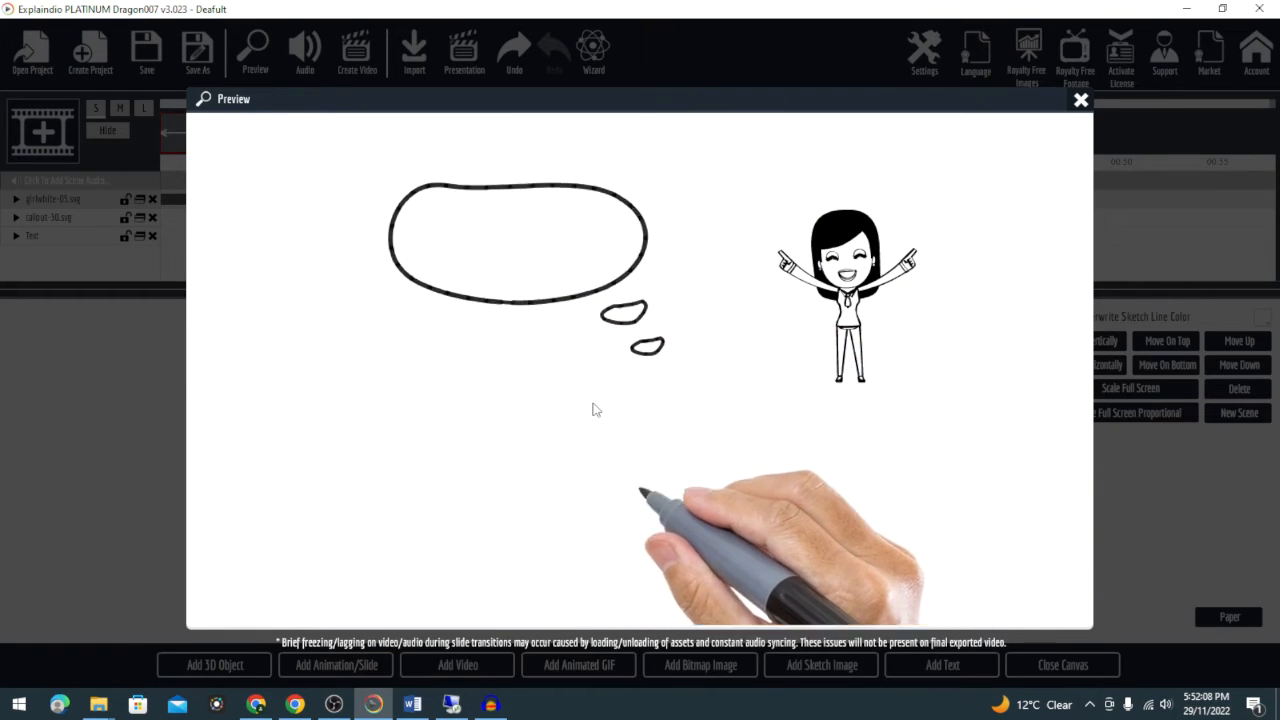
click(1081, 100)
drag(290, 243, 281, 245)
Add a Sketch By Hand effect to the "My First Scene" text and preview the scene.
click(30, 241)
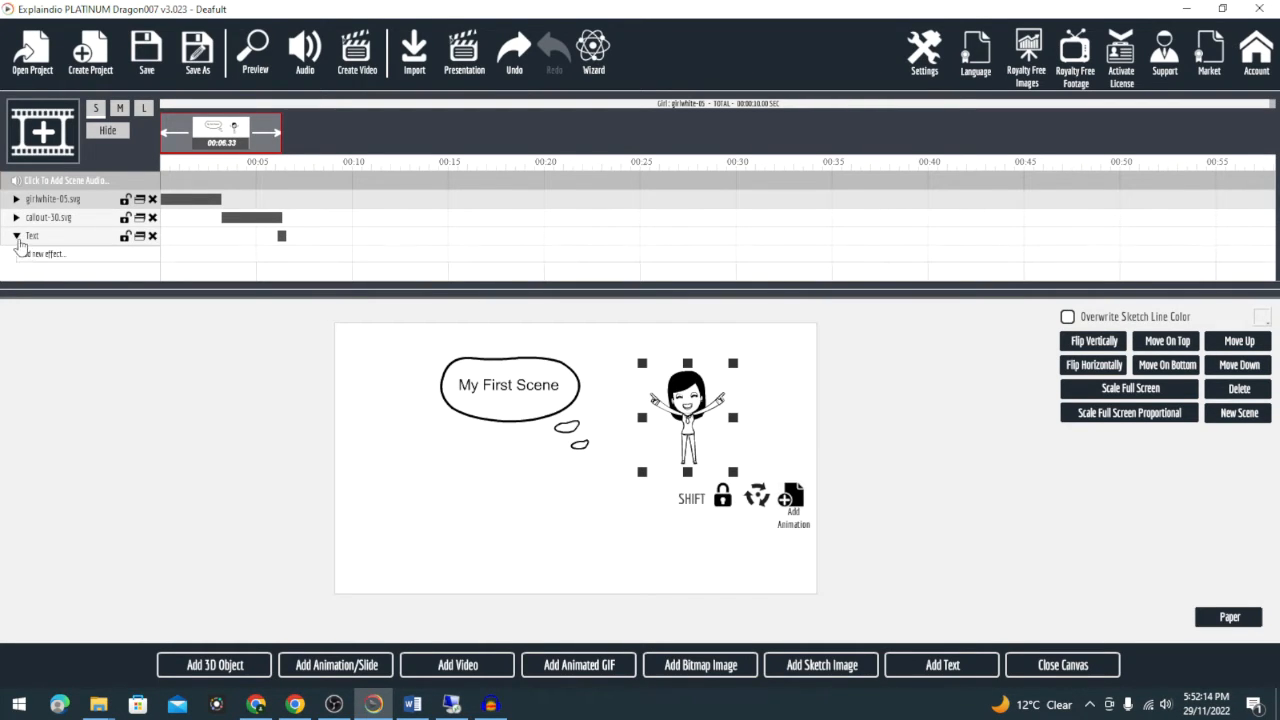
click(64, 263)
mouse_move(190, 274)
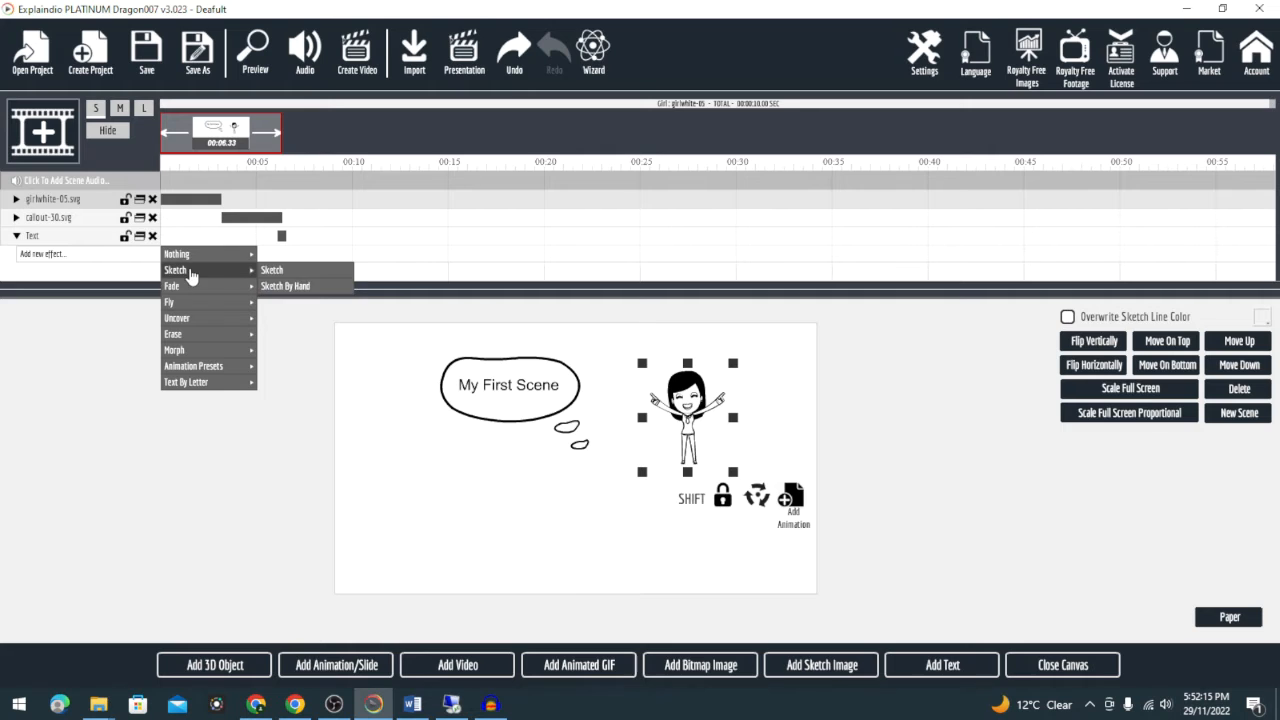
click(300, 286)
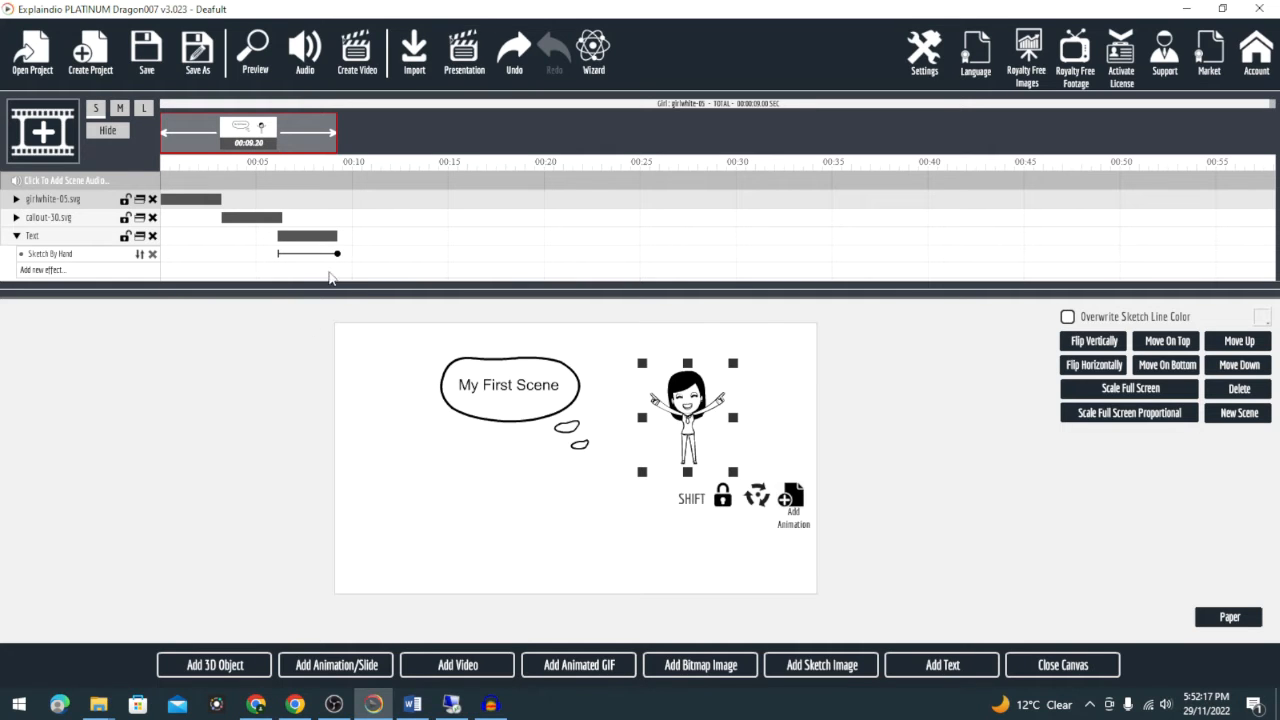
click(256, 55)
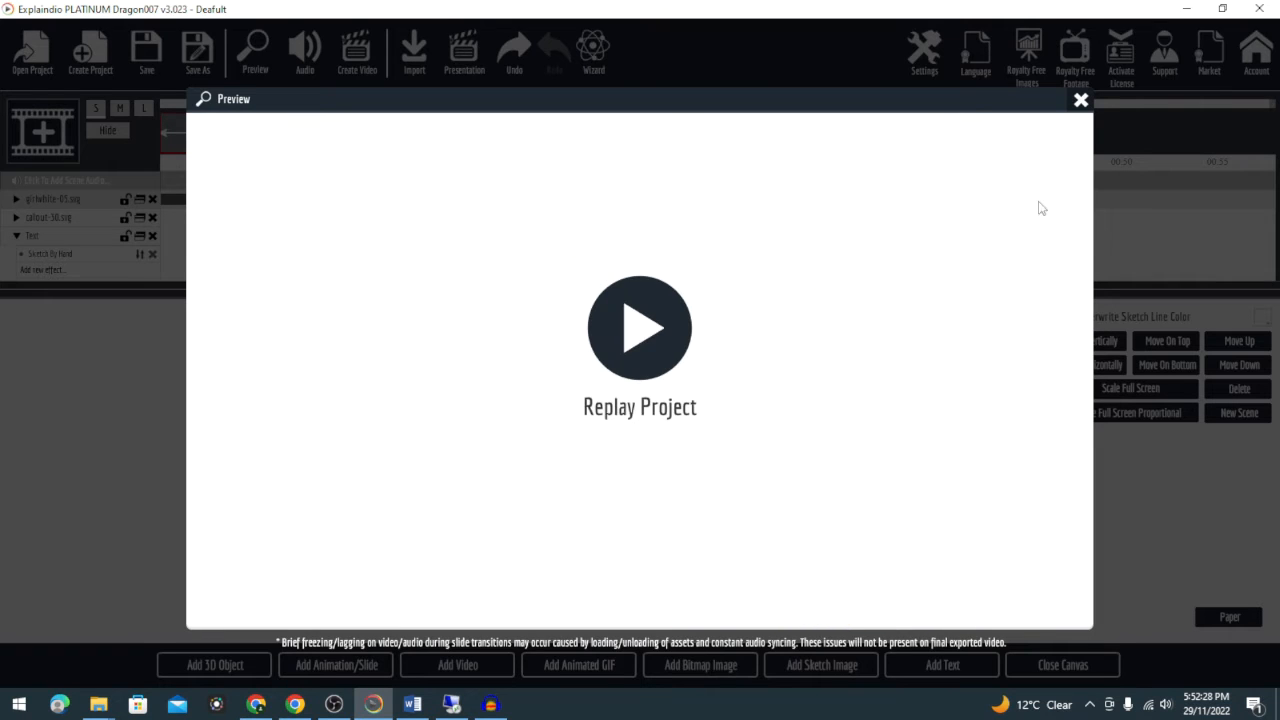
click(1081, 102)
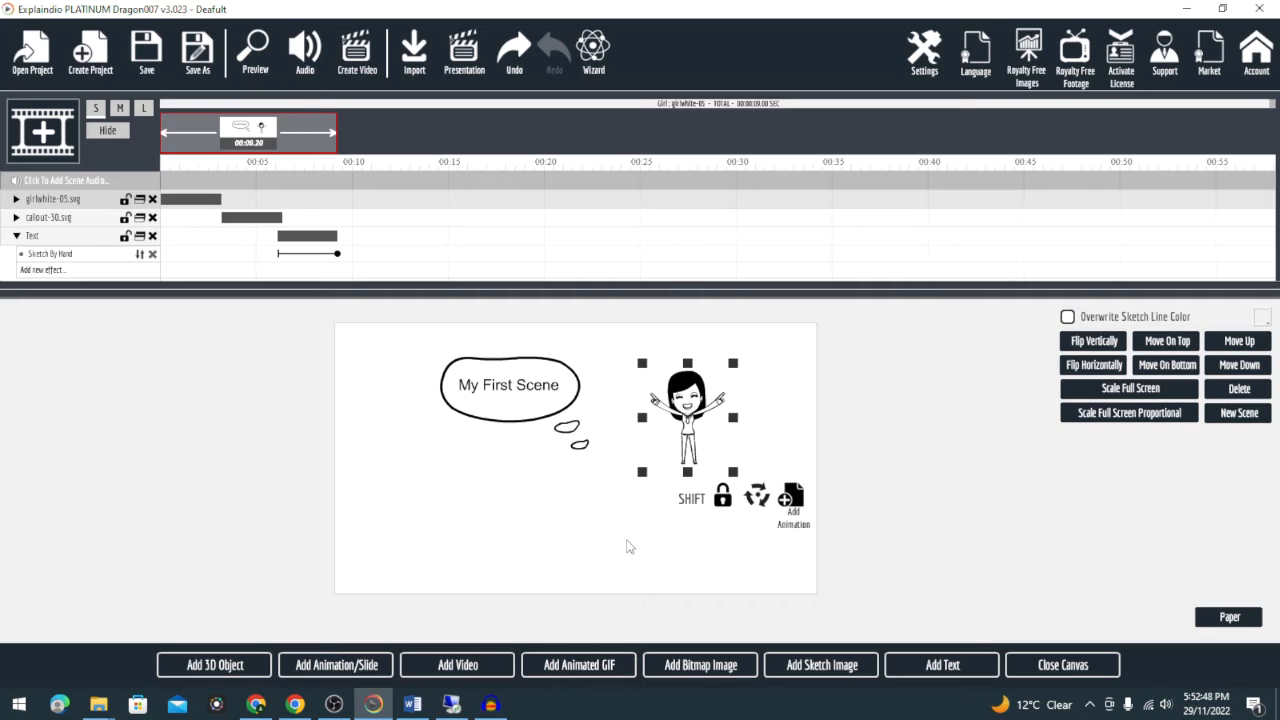
Create a new scene and place the sketch image of the cheering woman with a laptop on the right side of the canvas.
click(40, 150)
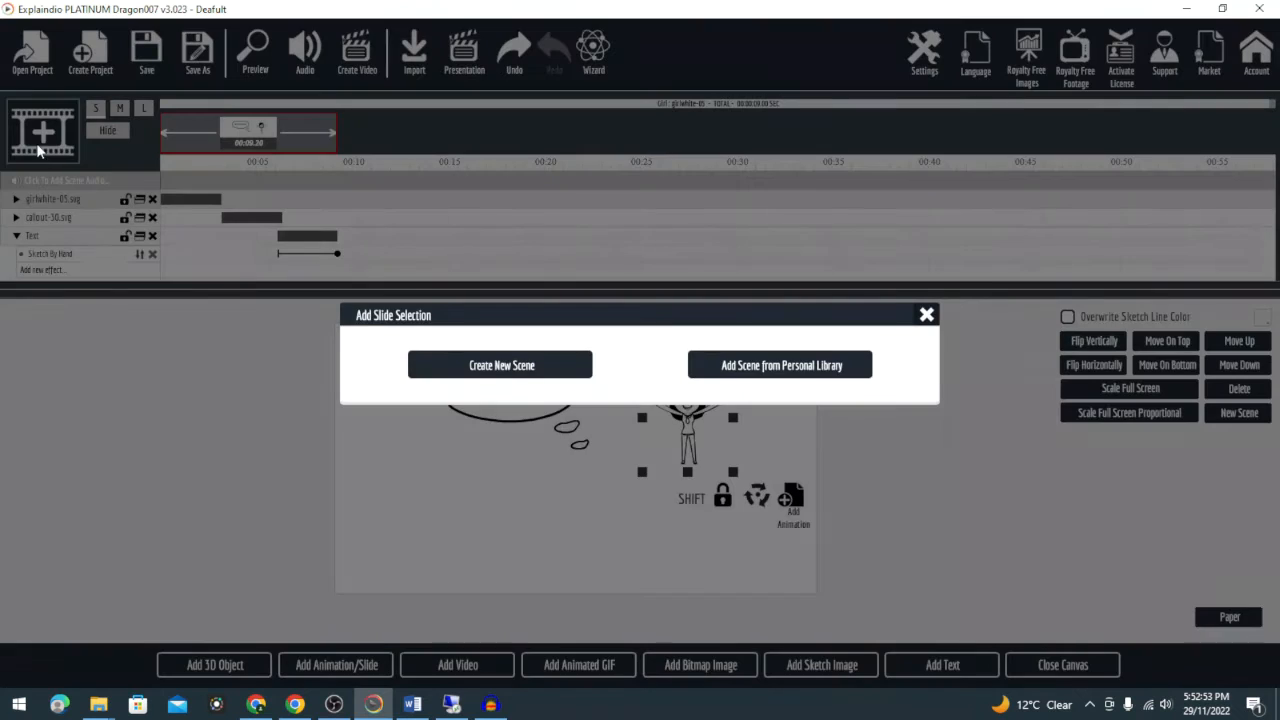
click(497, 368)
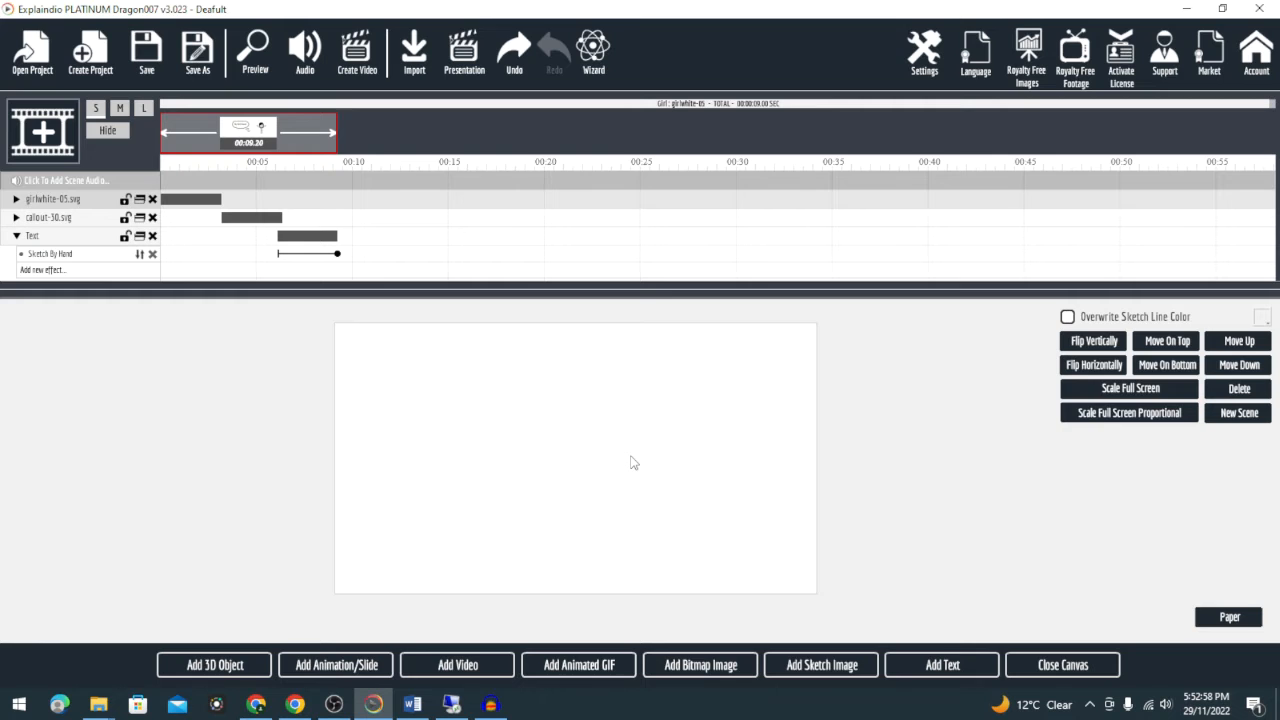
click(822, 666)
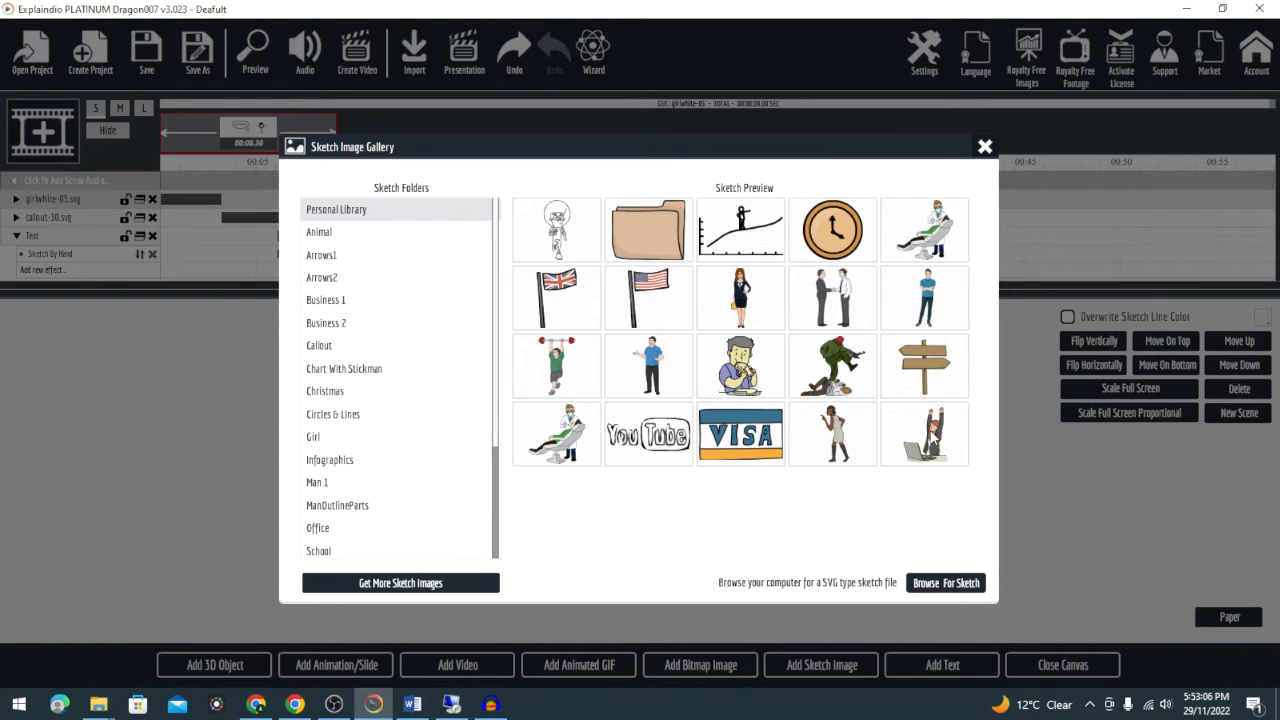
click(926, 436)
drag(616, 462, 724, 455)
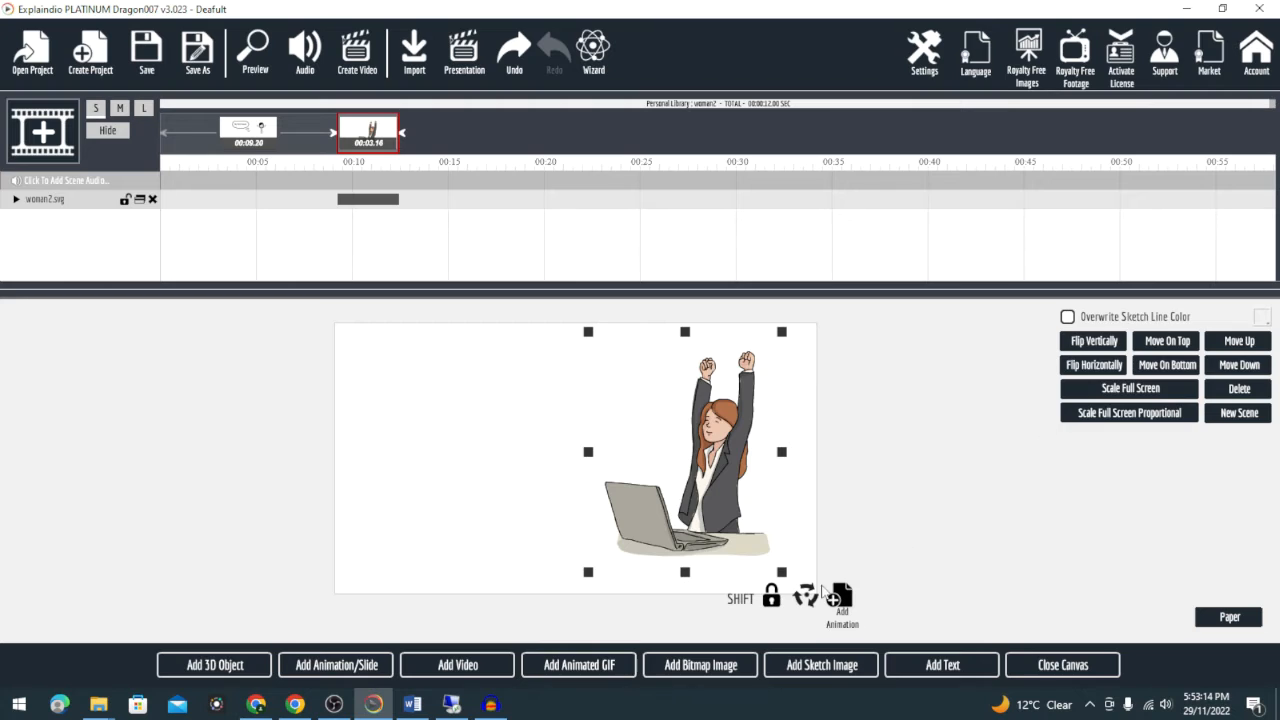
Add a text object reading "I am very Happy today" and place it slightly enlarged to the left of the woman.
click(933, 665)
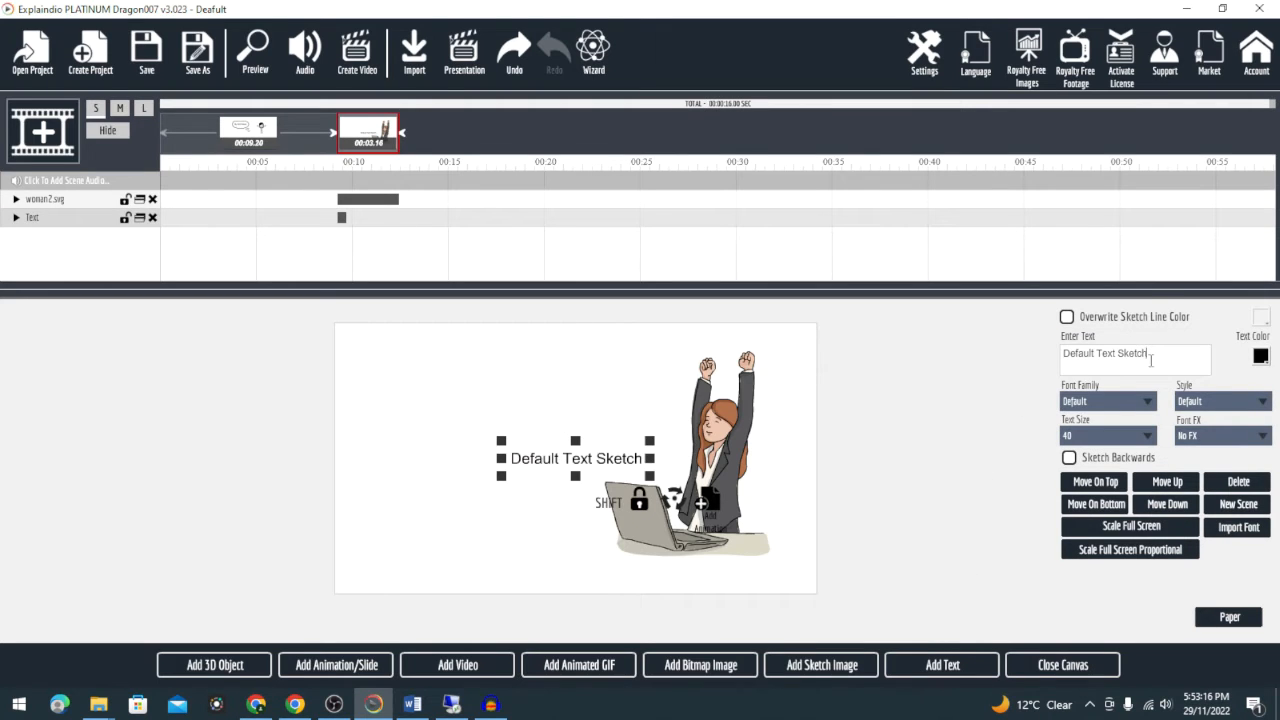
drag(1151, 360, 1041, 357)
text(I)
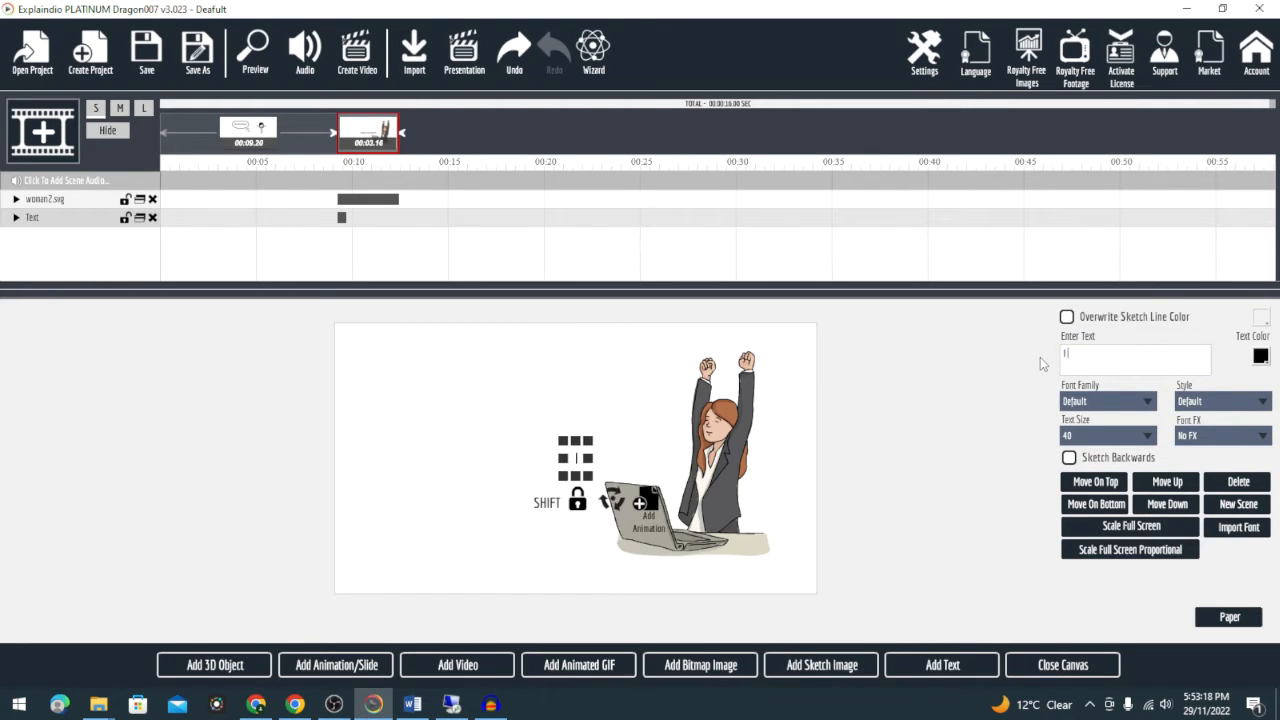
text( am very)
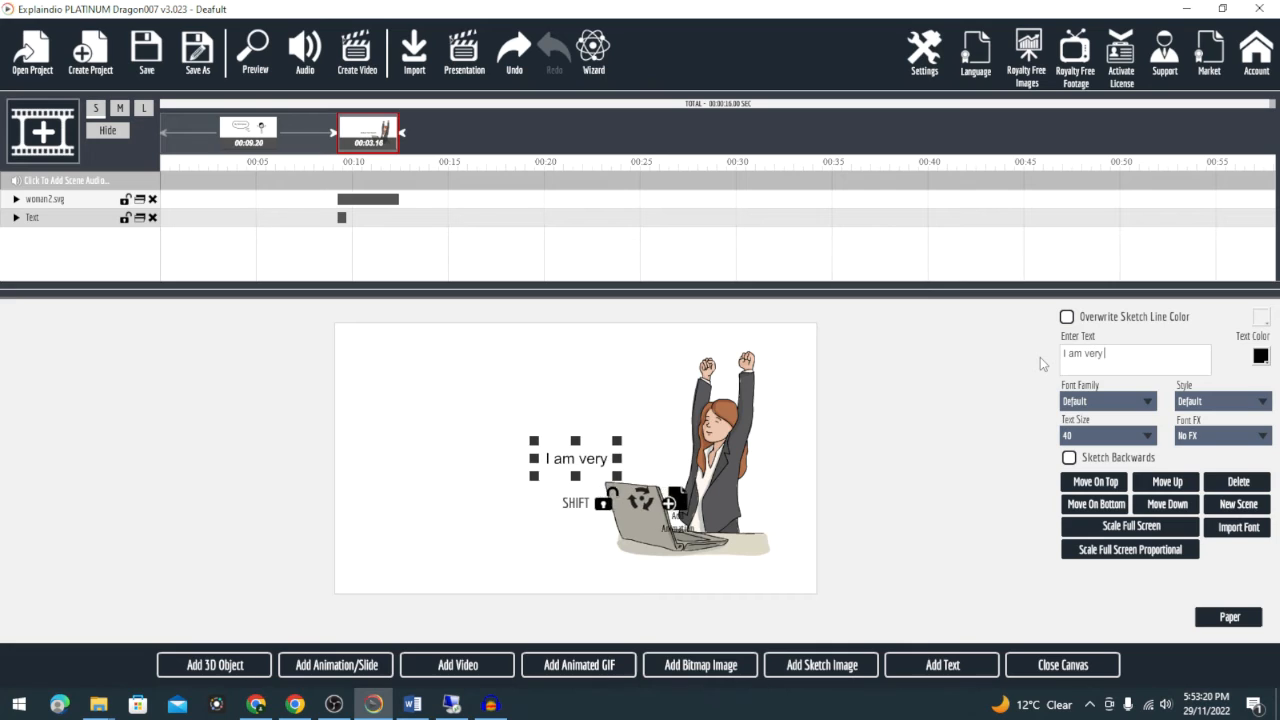
text( Happy today)
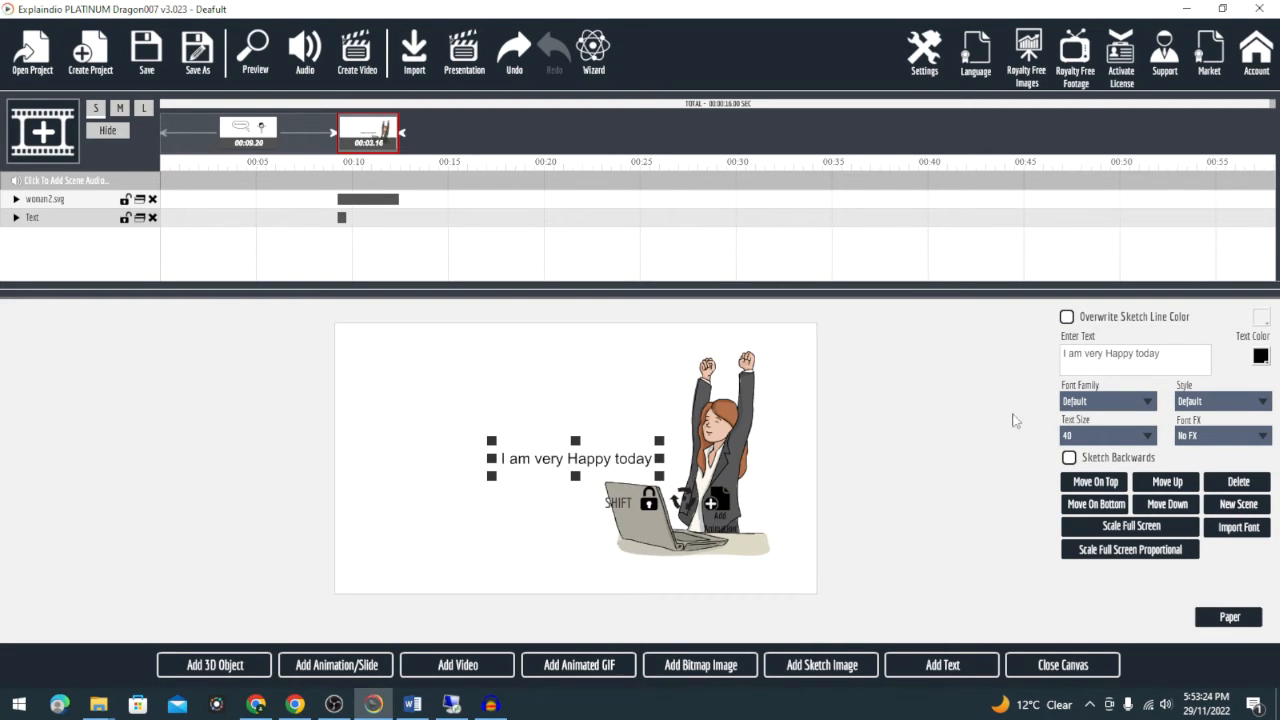
drag(622, 466, 585, 450)
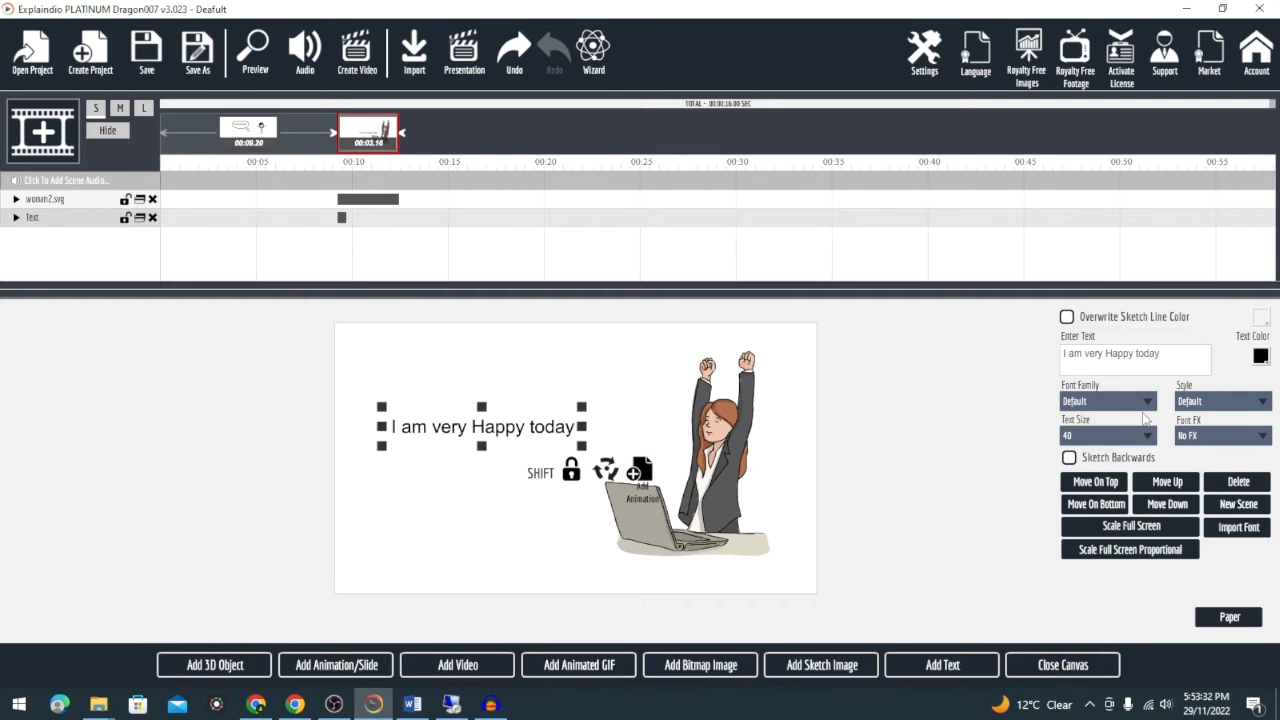
Color the "I am very Happy today" text reddish brown (#993300) and preview the result.
click(1260, 357)
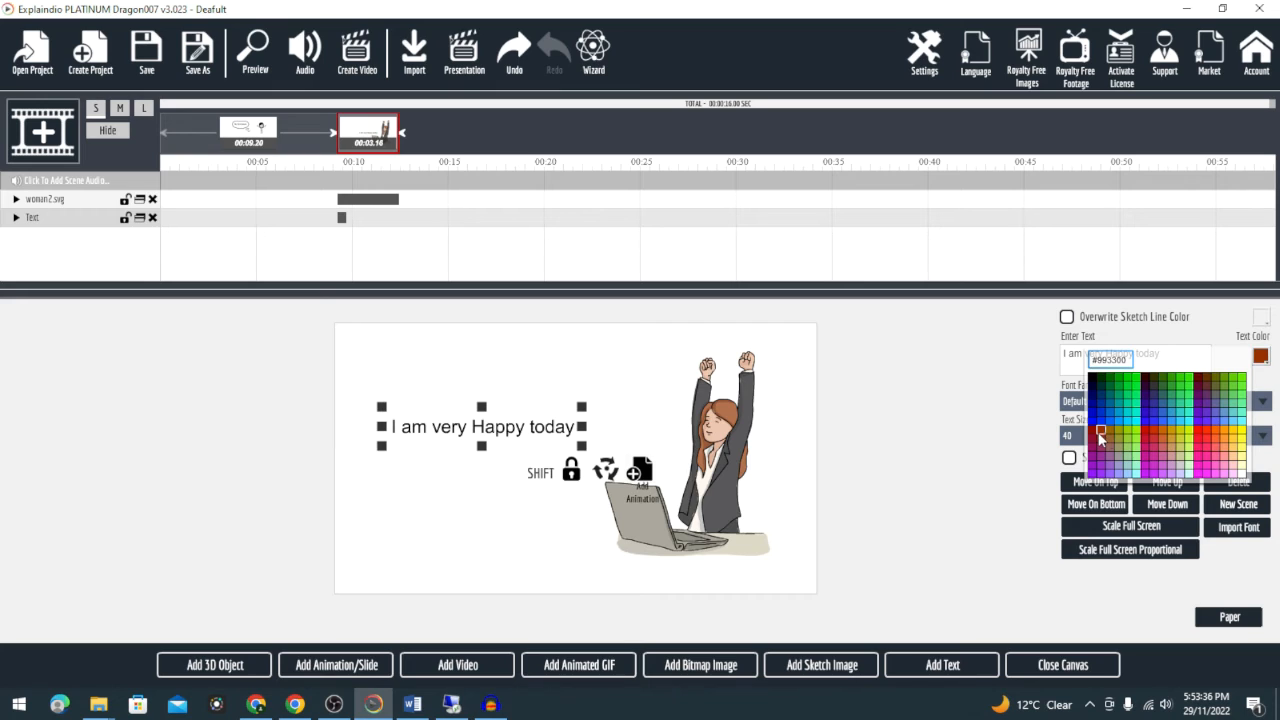
click(1100, 432)
click(735, 456)
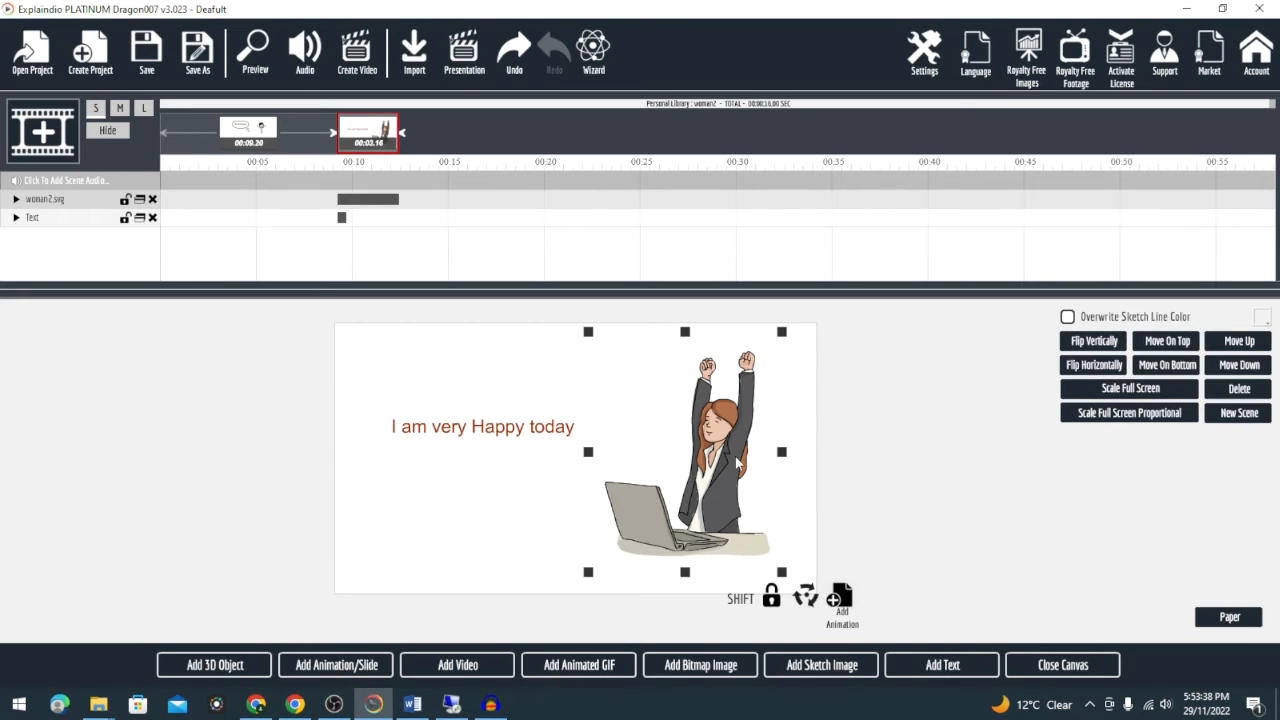
click(396, 436)
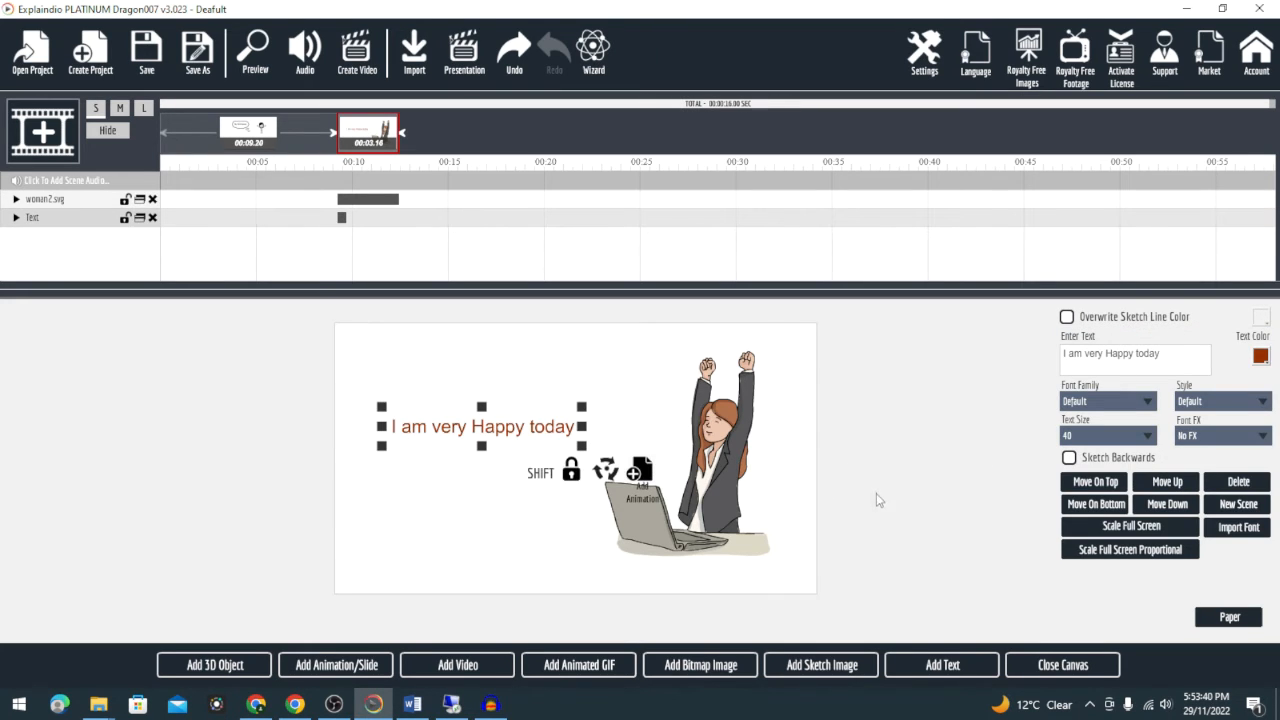
click(268, 77)
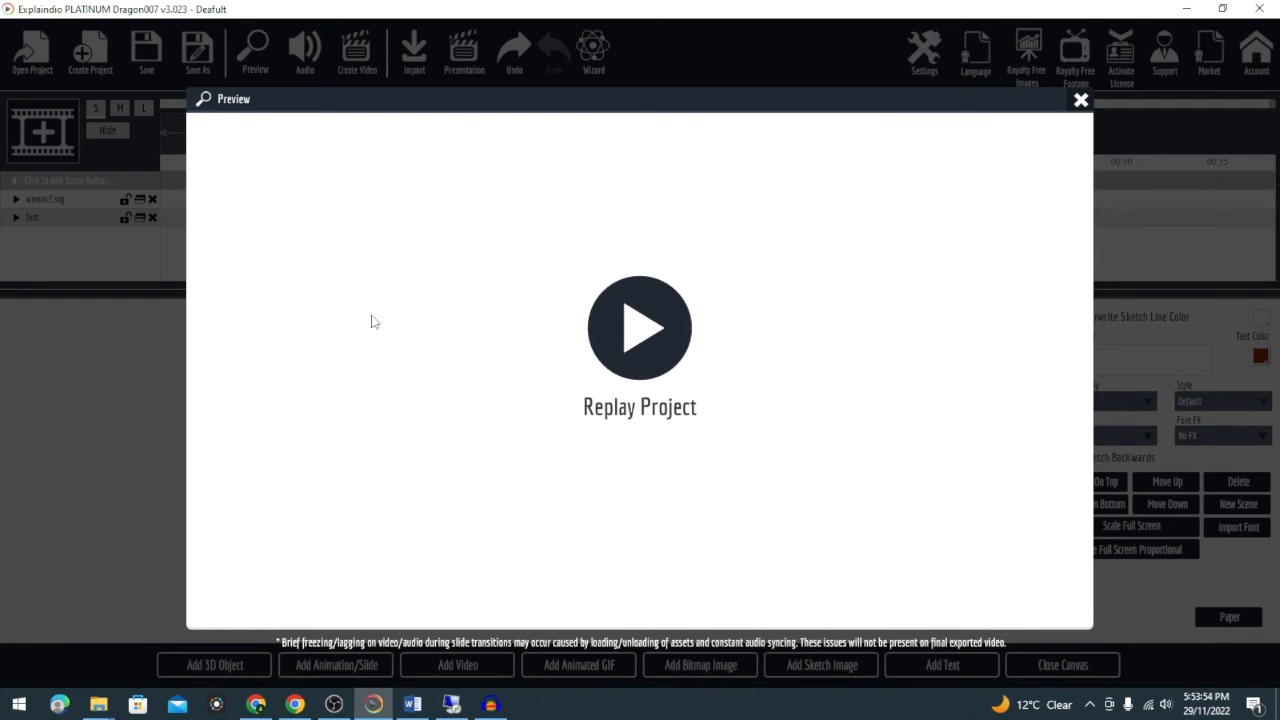
click(1081, 101)
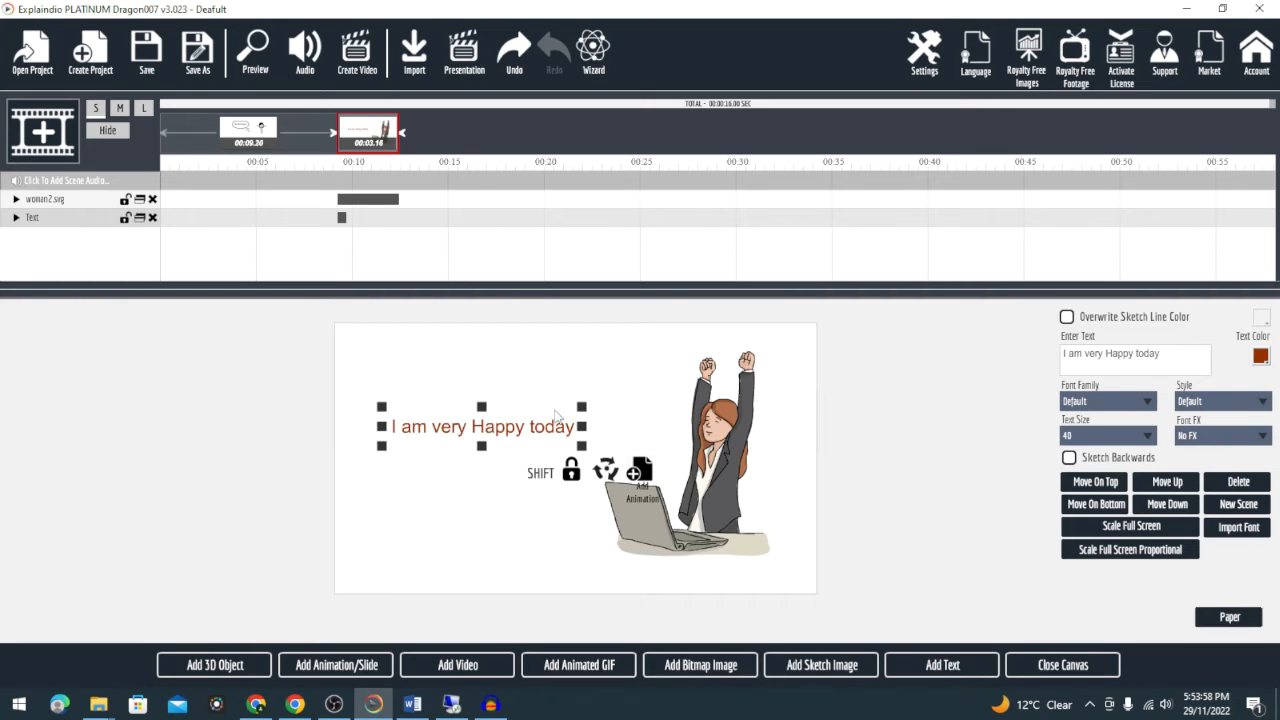
Shift the second scene's text bar to start where the woman's bar ends and give the text a Sketch By Hand effect.
drag(342, 224, 399, 226)
click(16, 217)
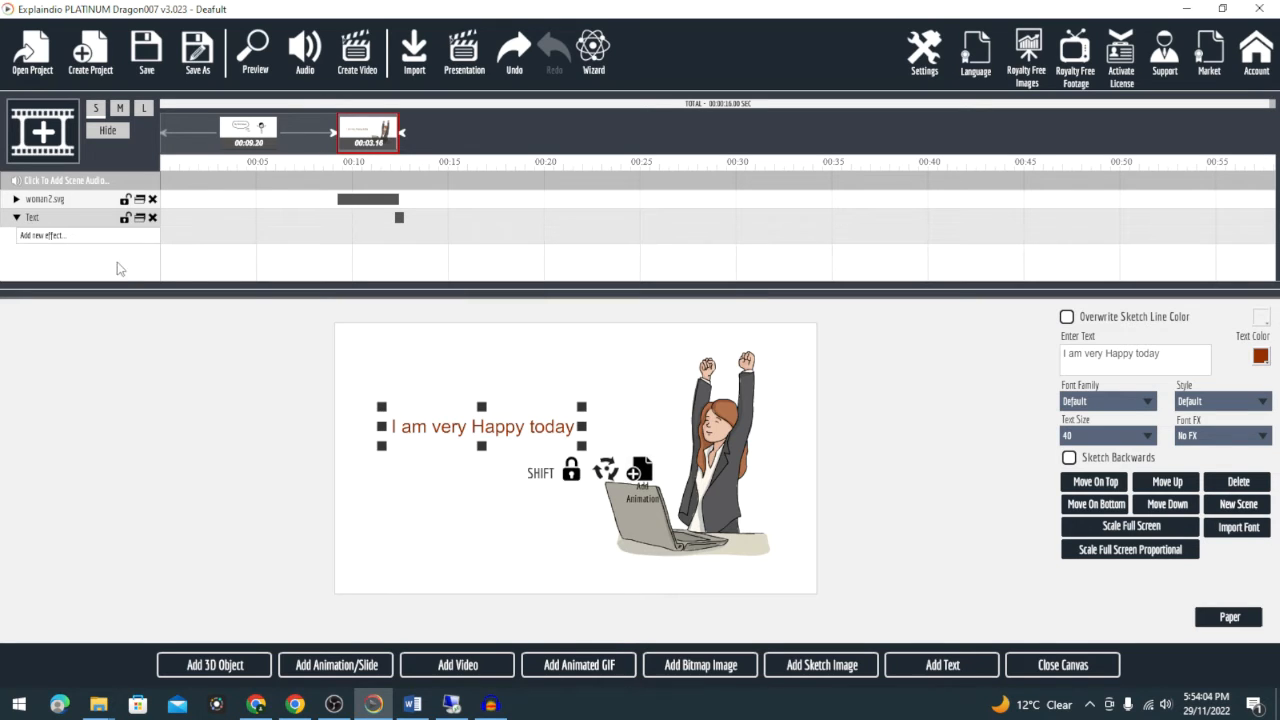
click(116, 243)
mouse_move(195, 256)
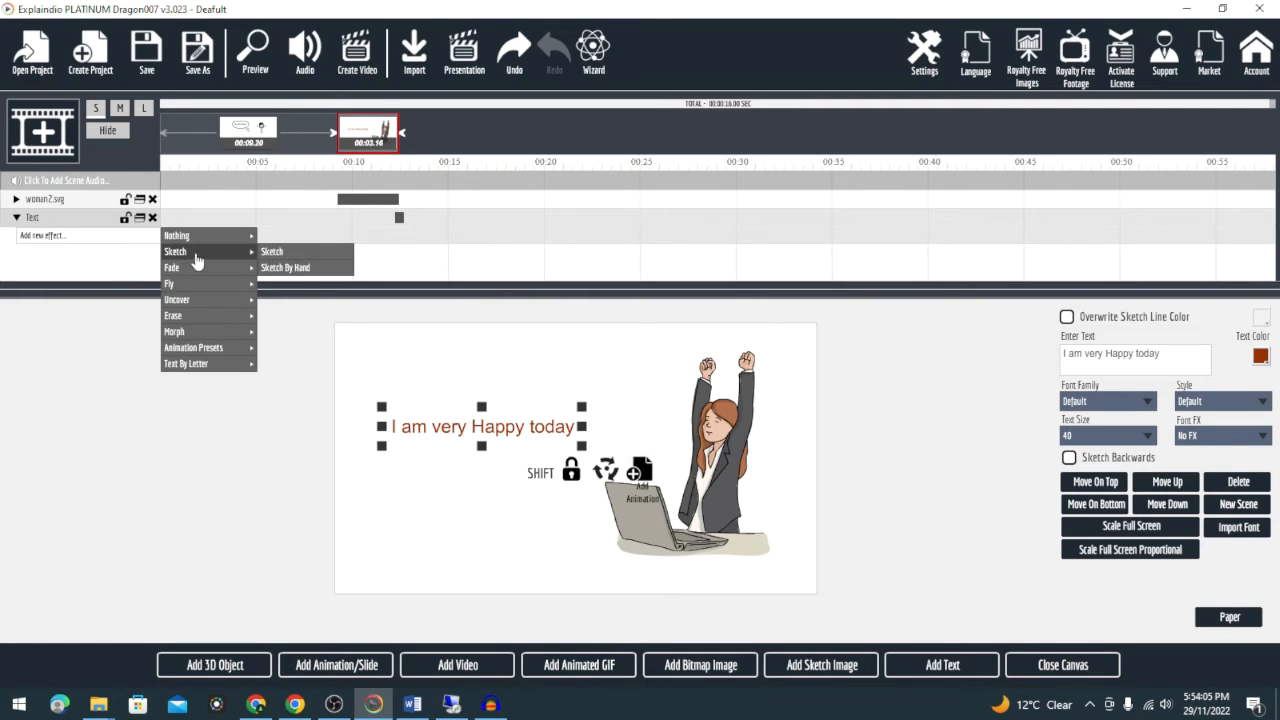
click(300, 271)
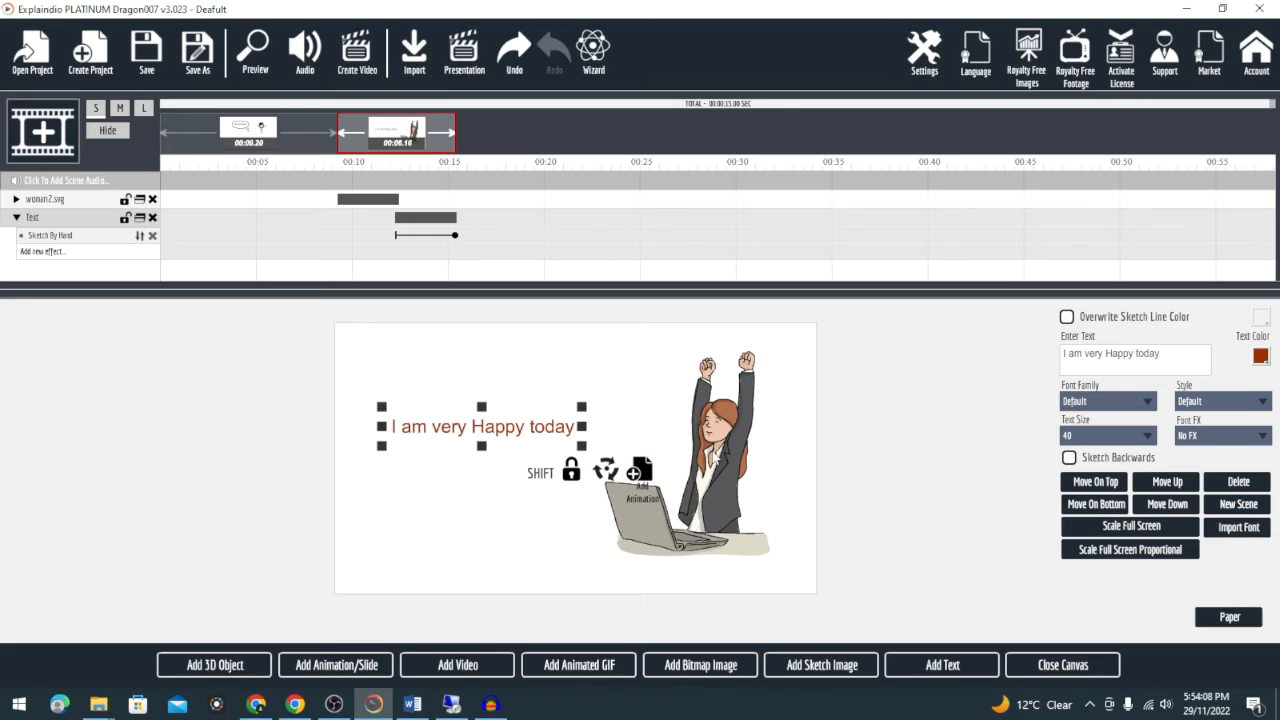
Replace the "I am very Happy today" text's effect with Fly In.
click(633, 473)
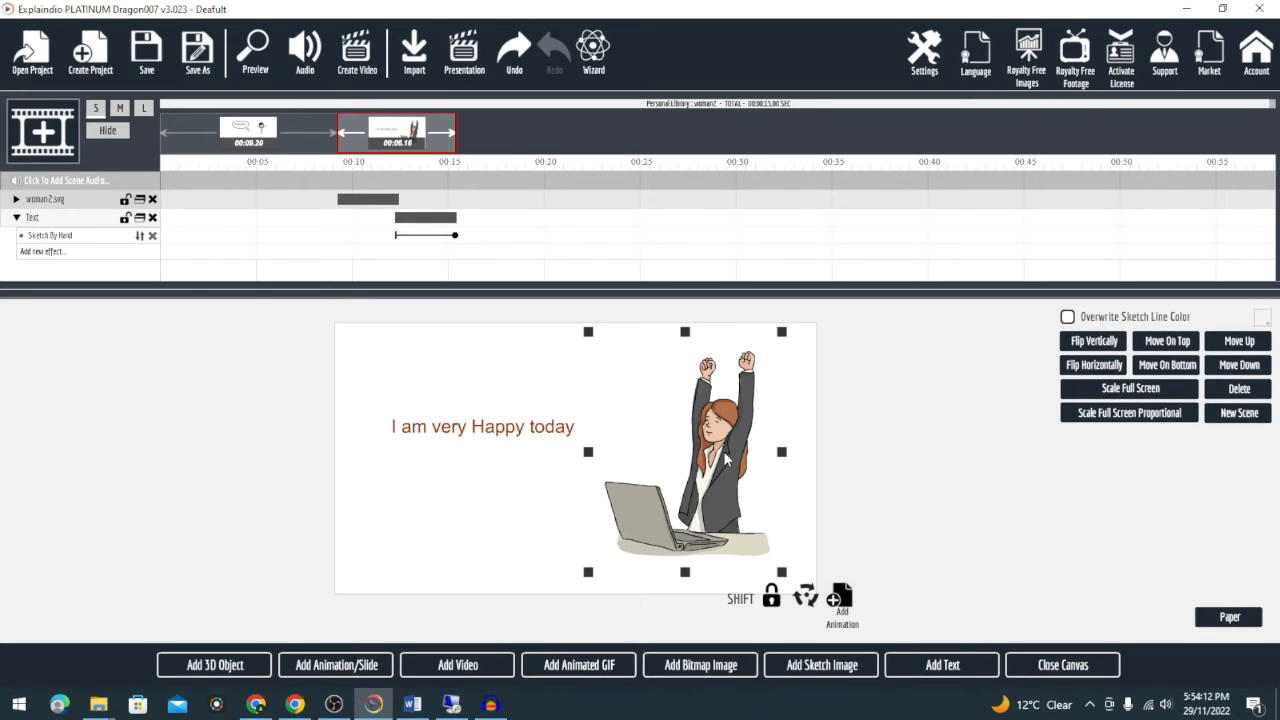
click(140, 241)
mouse_move(184, 249)
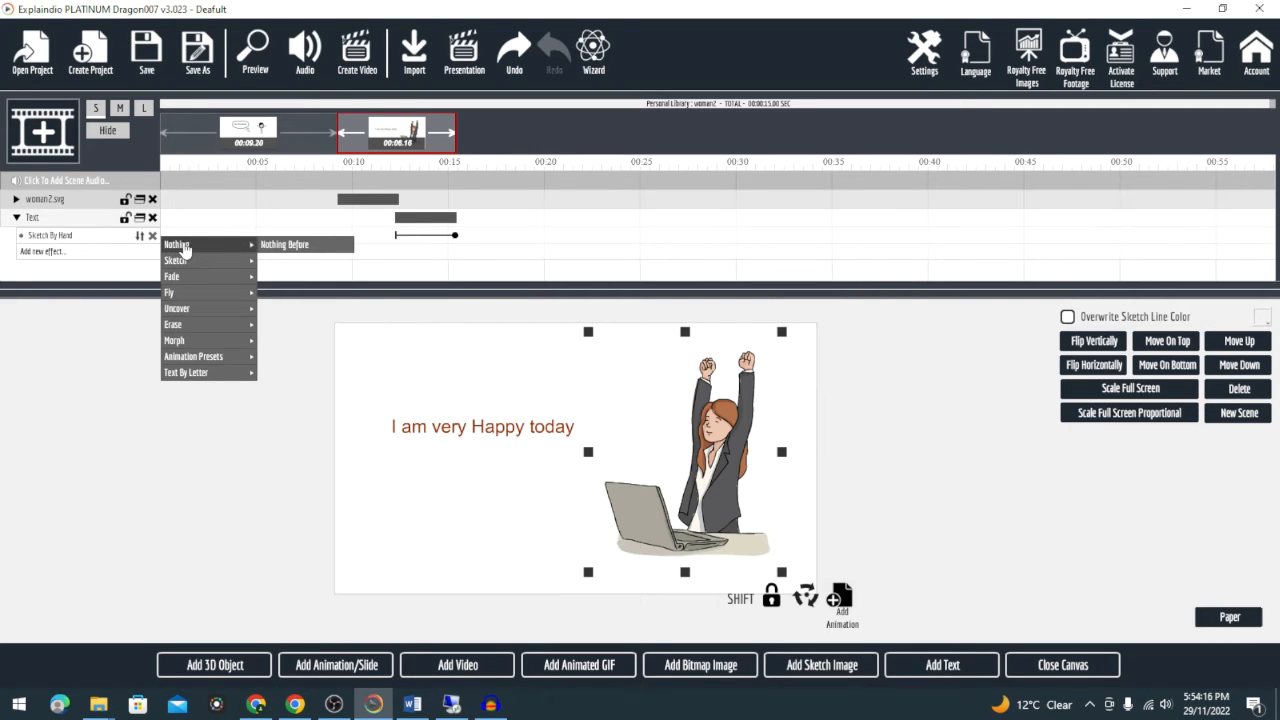
mouse_move(190, 300)
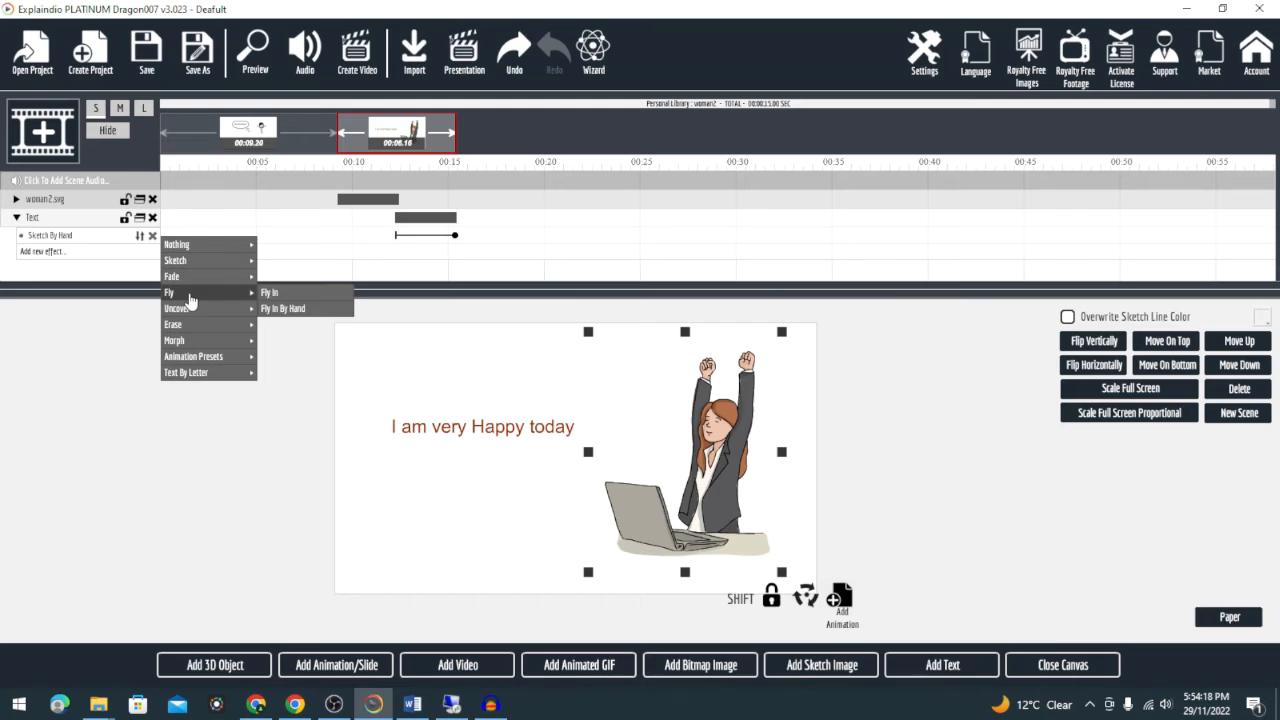
click(268, 293)
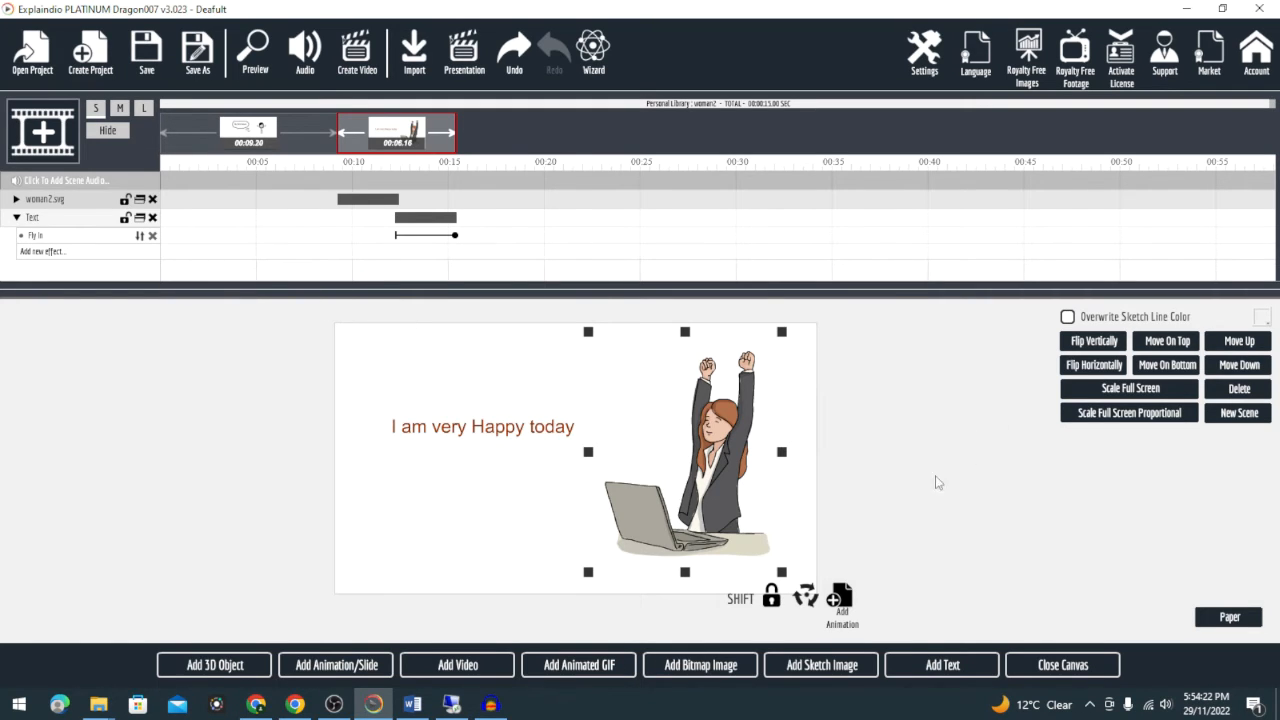
Close the canvas and preview the second scene.
click(1065, 668)
click(1034, 325)
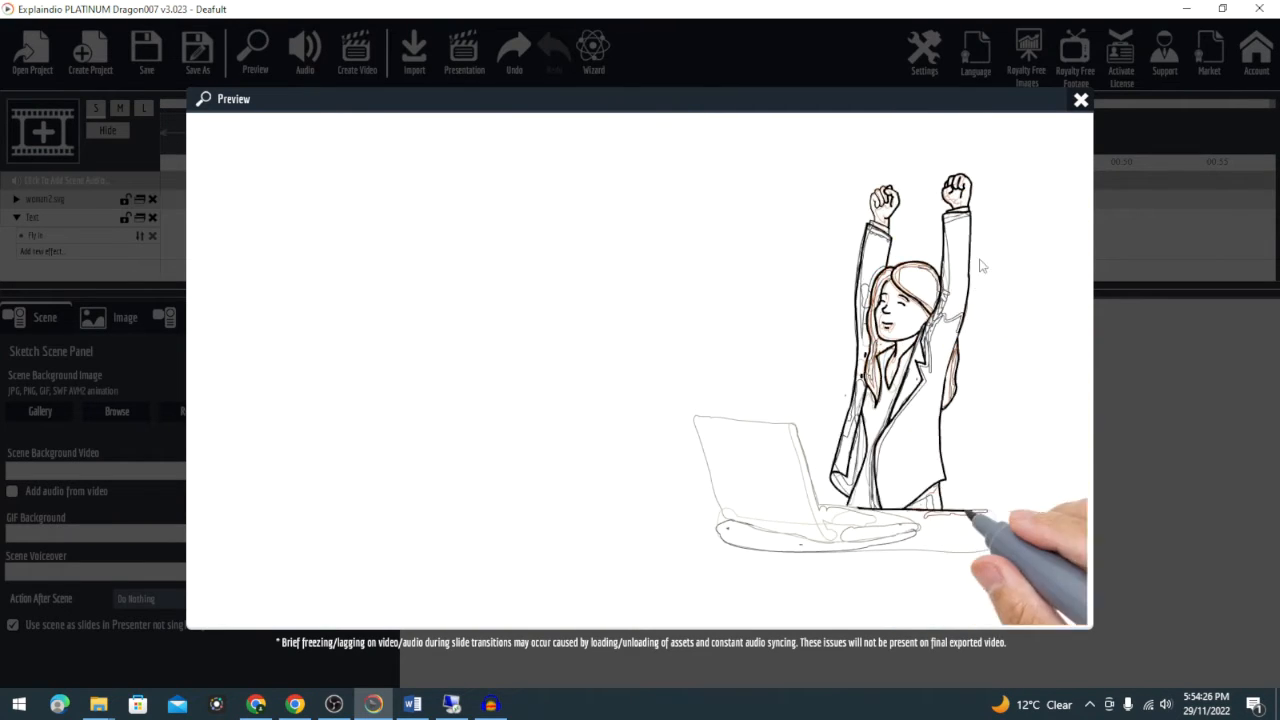
click(1080, 102)
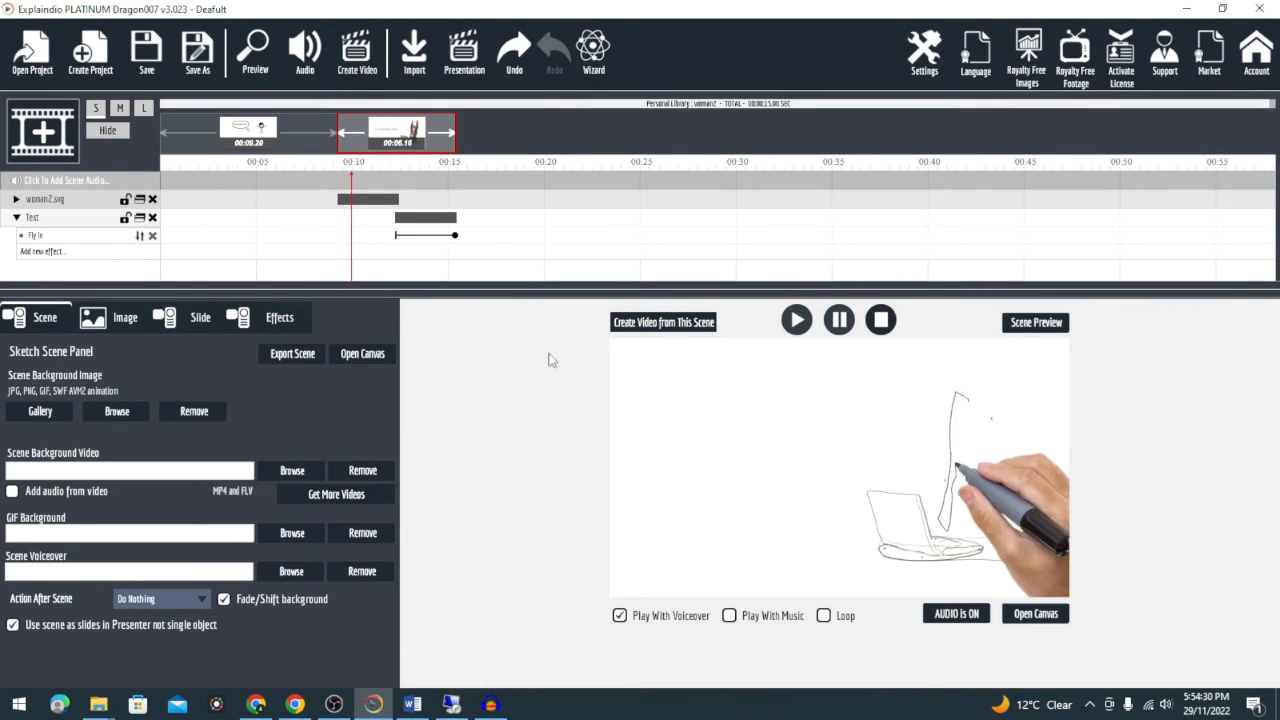
Change the "I am very Happy today" text's effect to Sketch By Hand.
click(33, 236)
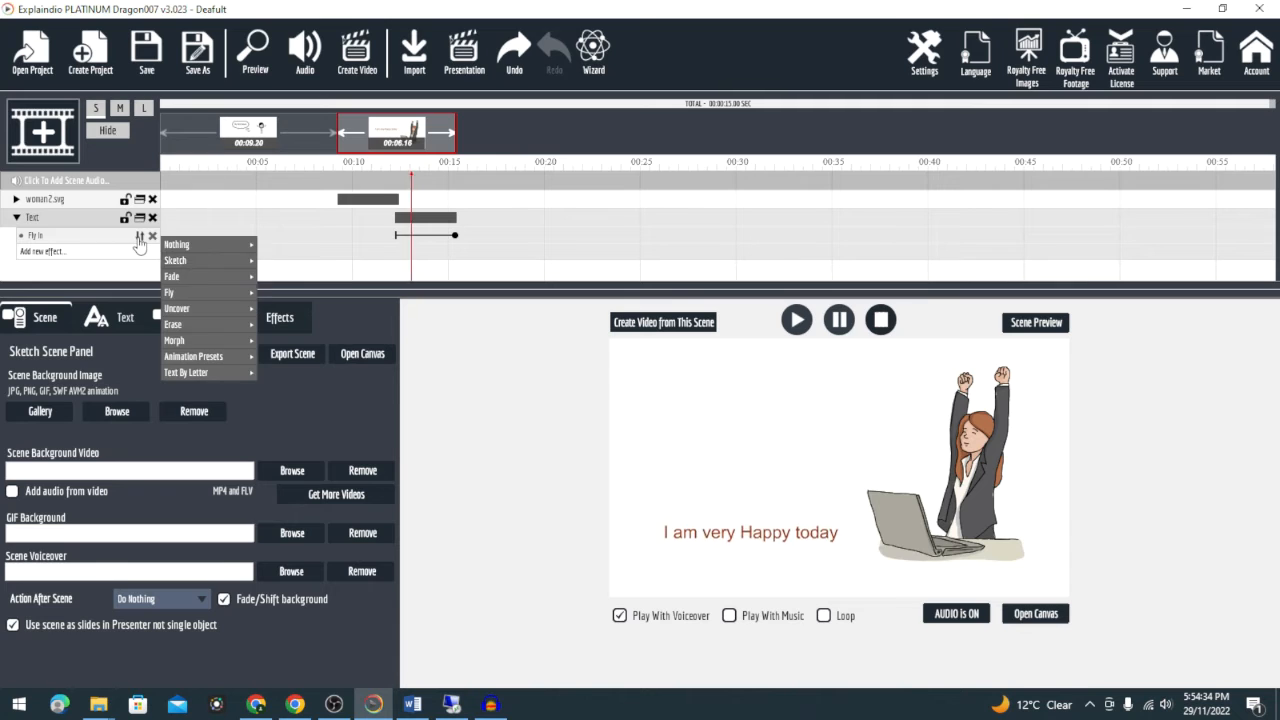
mouse_move(209, 261)
click(285, 276)
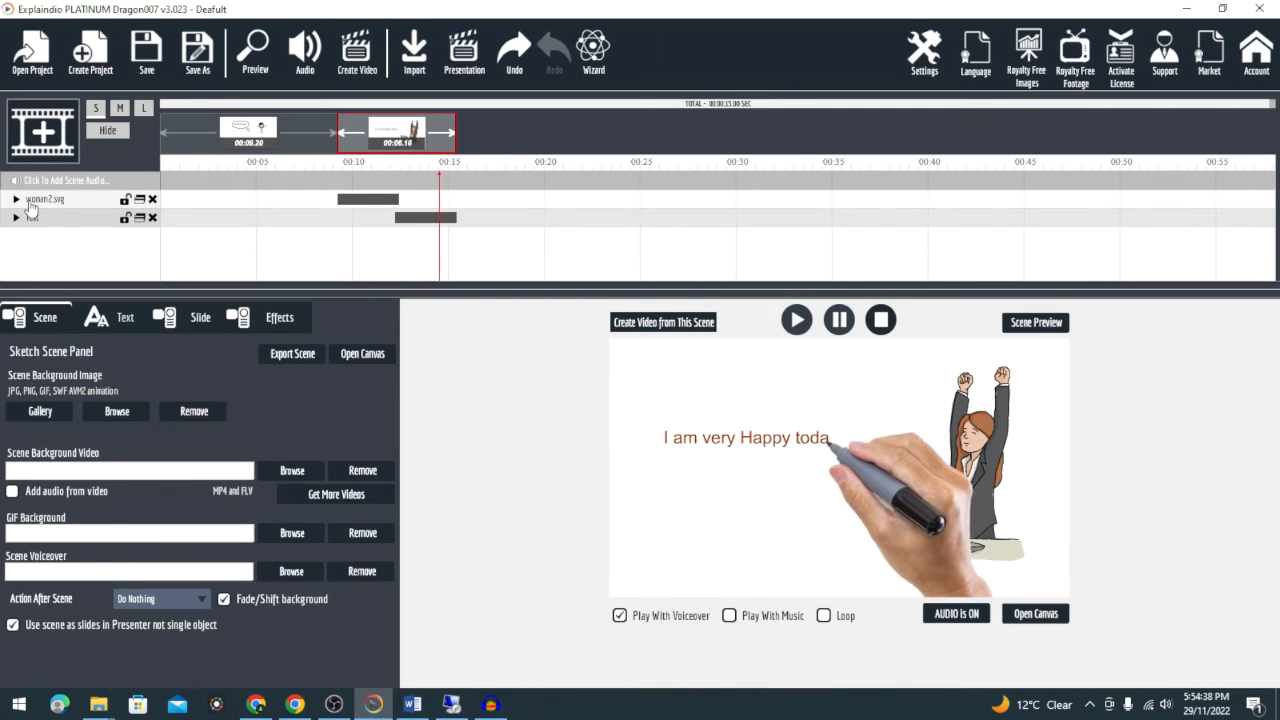
Change the woman image's effect to the Skew From Right animation preset and preview the second scene.
click(70, 201)
click(16, 199)
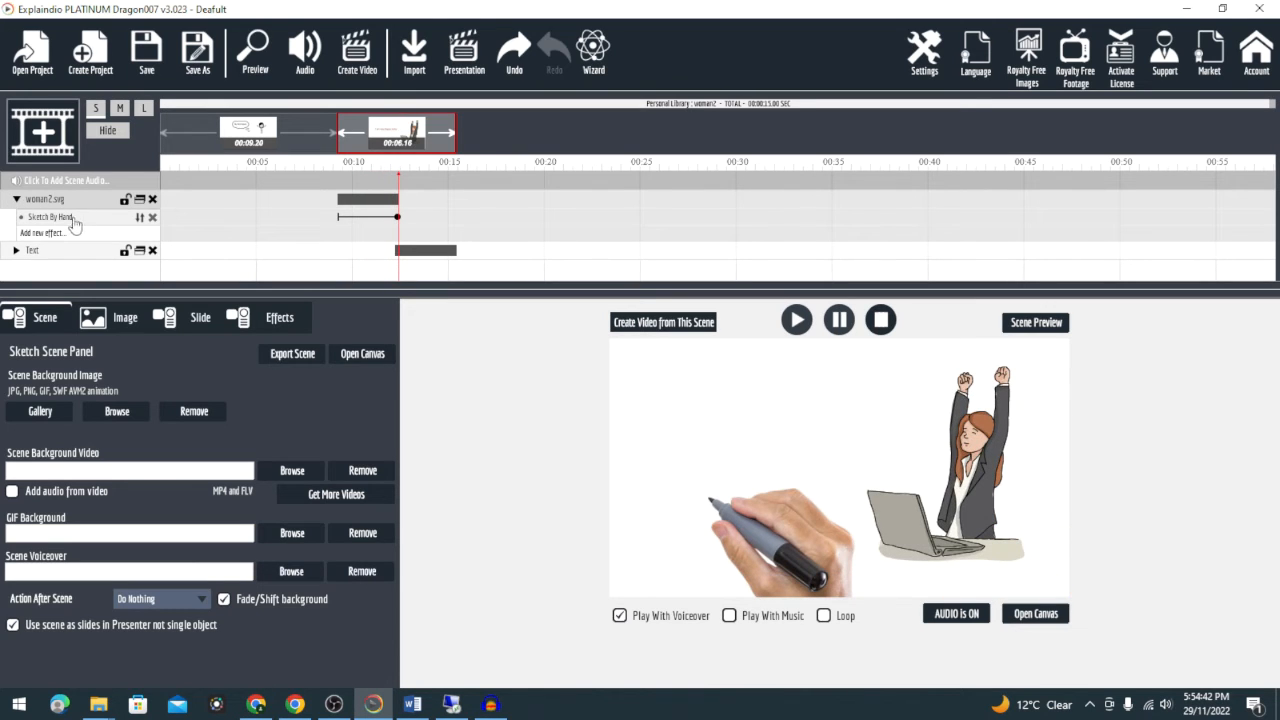
click(142, 218)
mouse_move(202, 259)
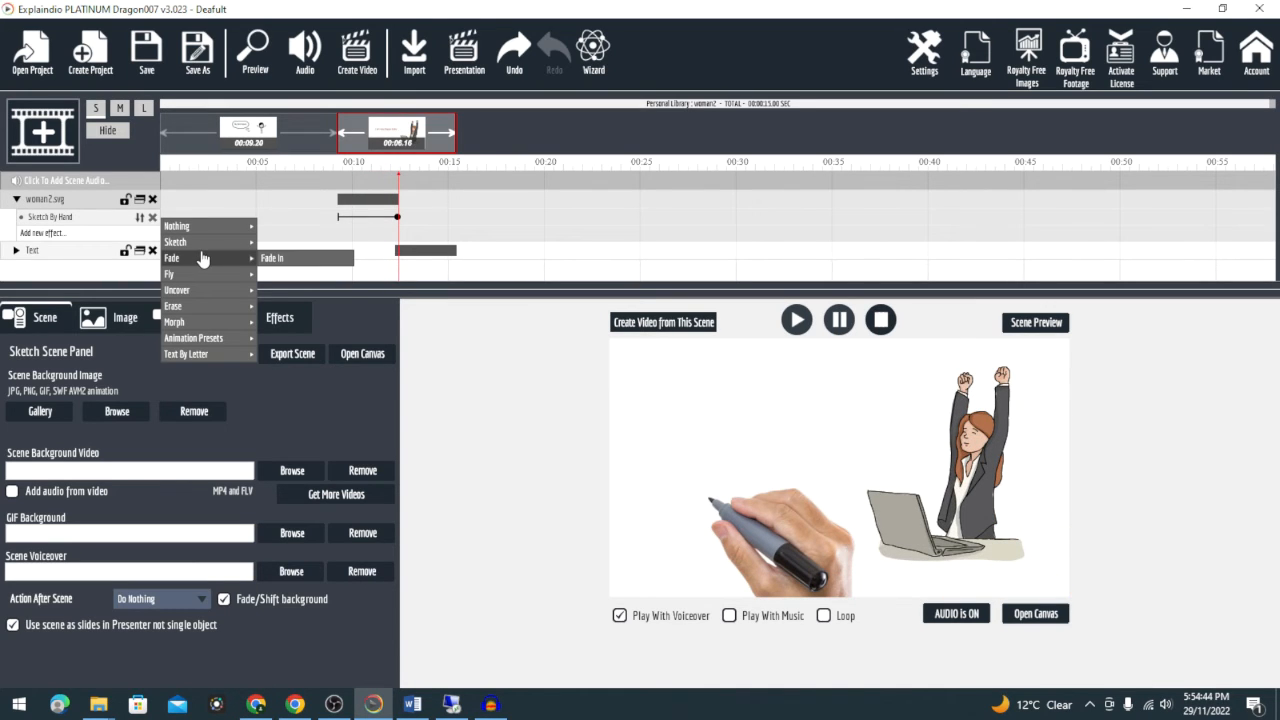
mouse_move(201, 340)
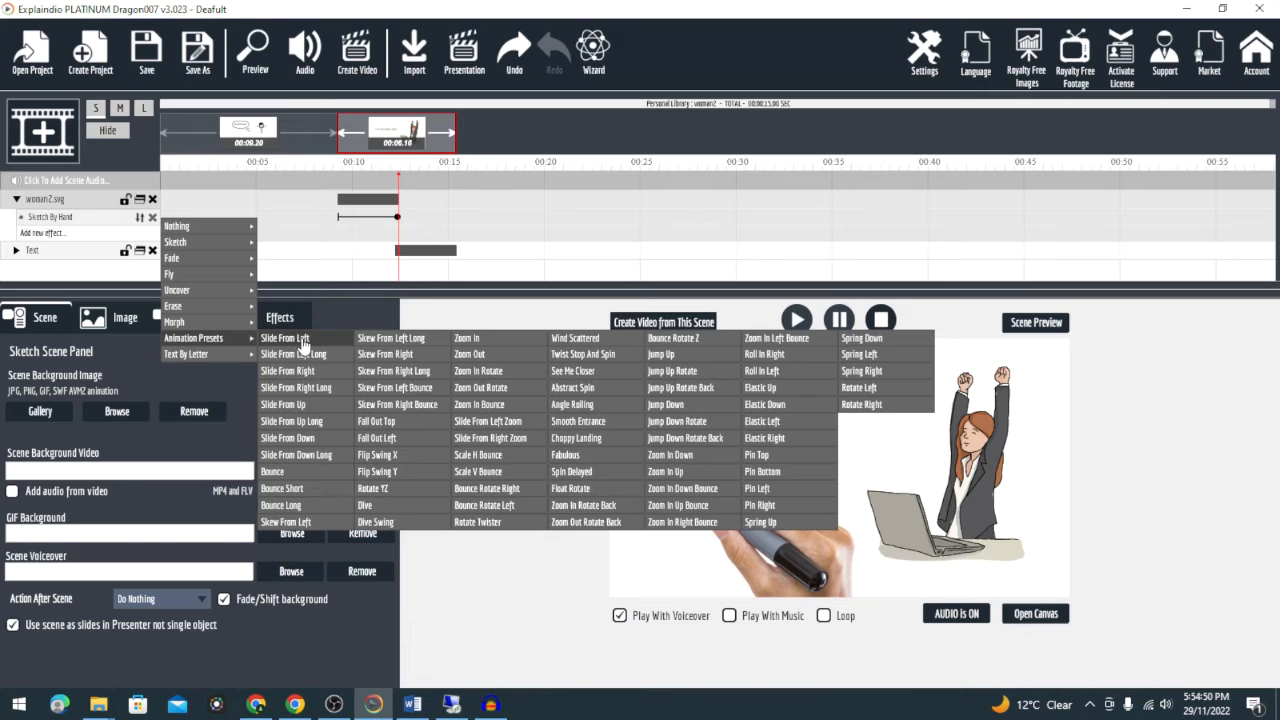
click(374, 355)
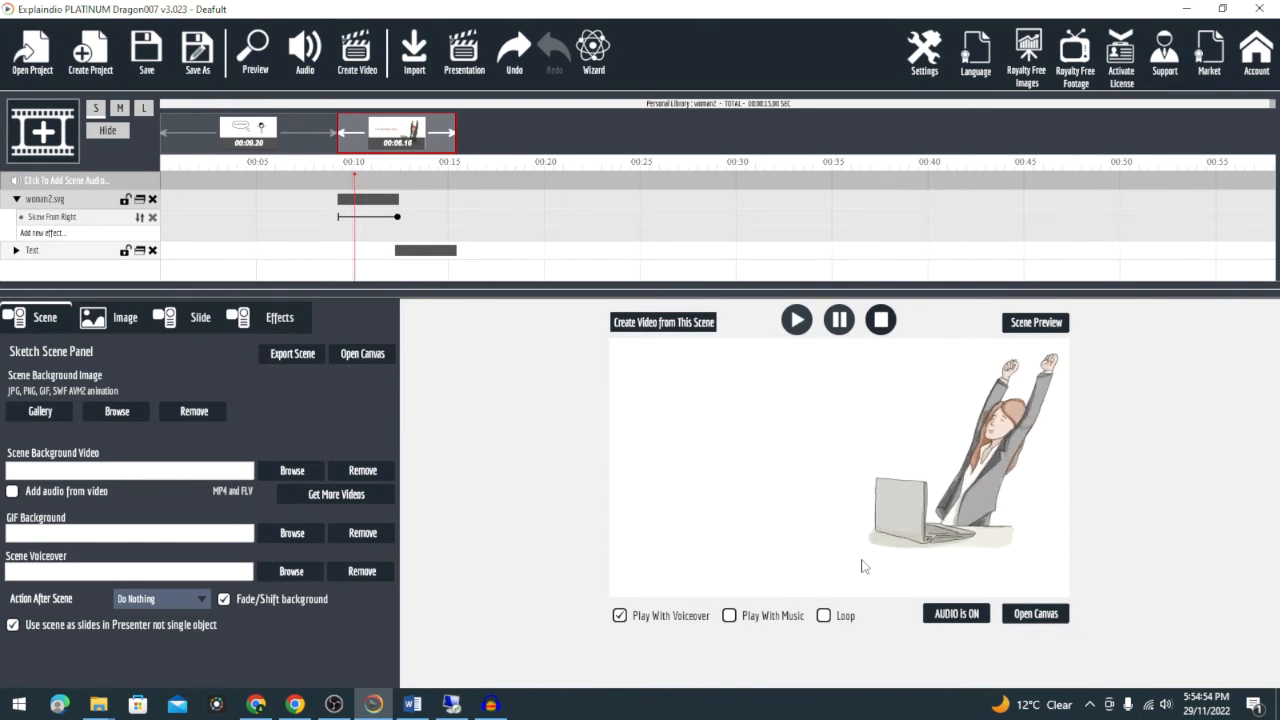
click(1036, 323)
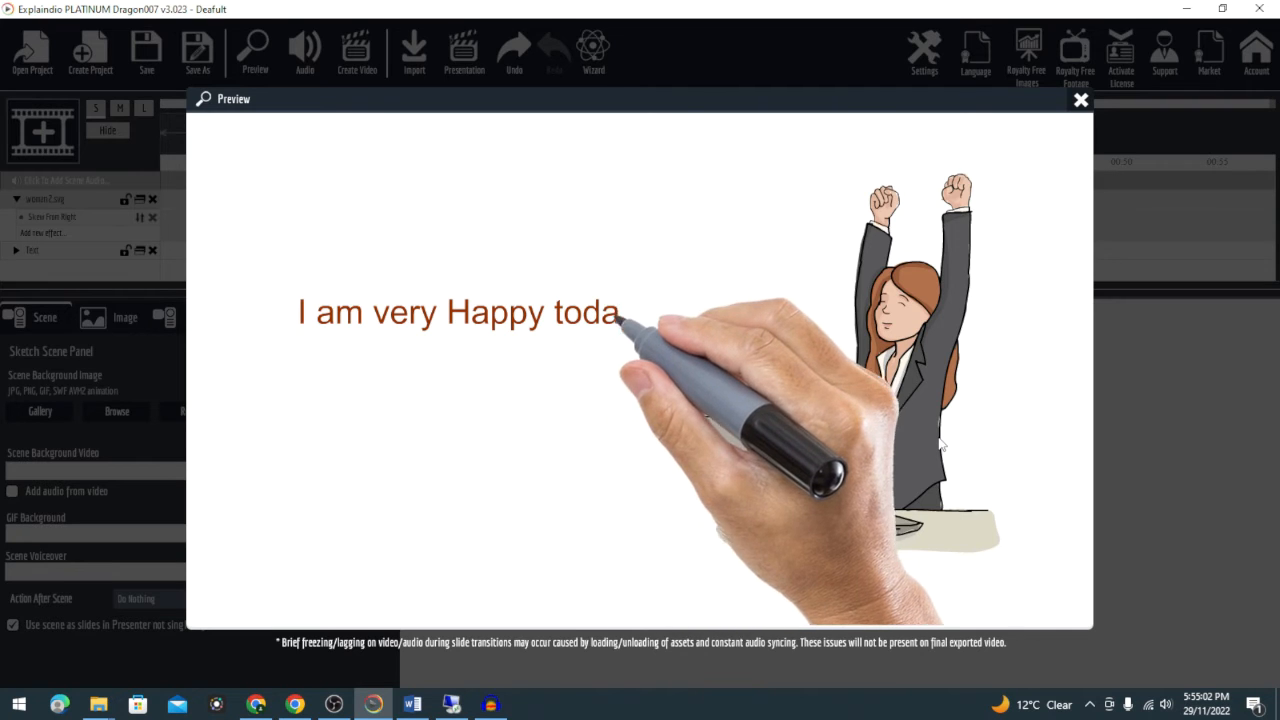
click(1081, 99)
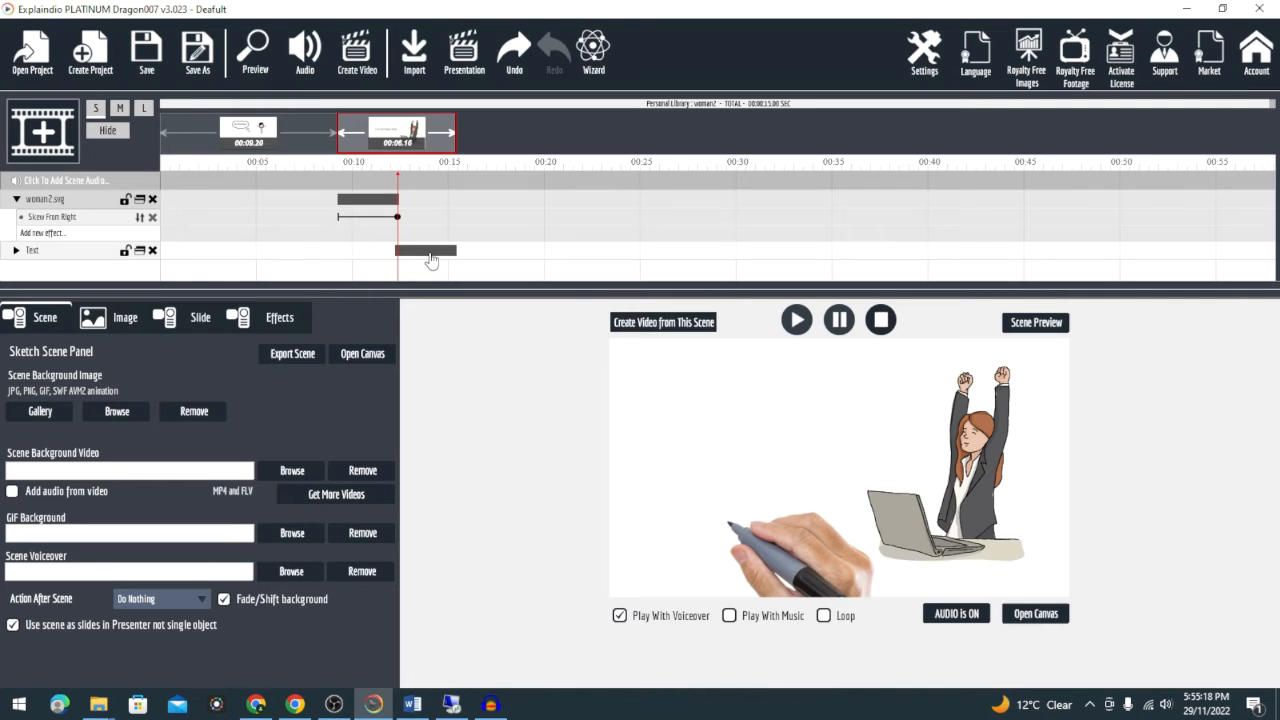
Extend the text's Sketch By Hand effect to end at about 00:17.5 and preview the second scene.
click(17, 251)
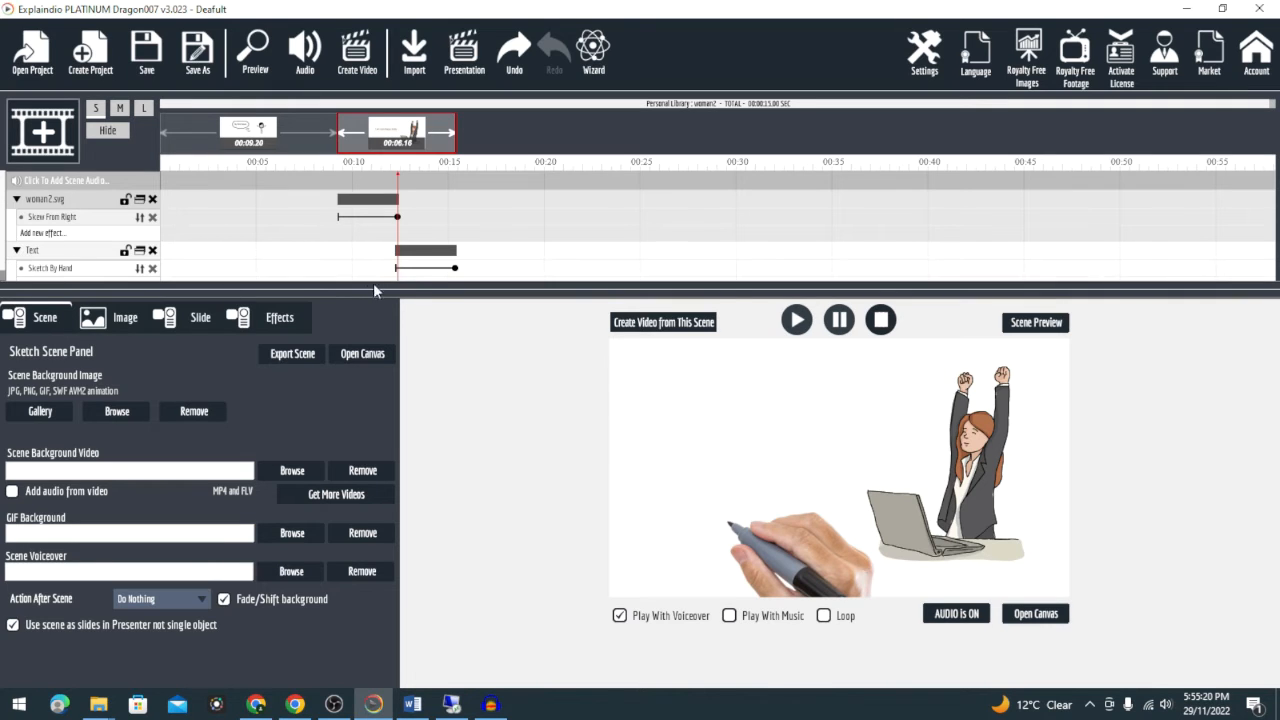
drag(454, 270, 499, 270)
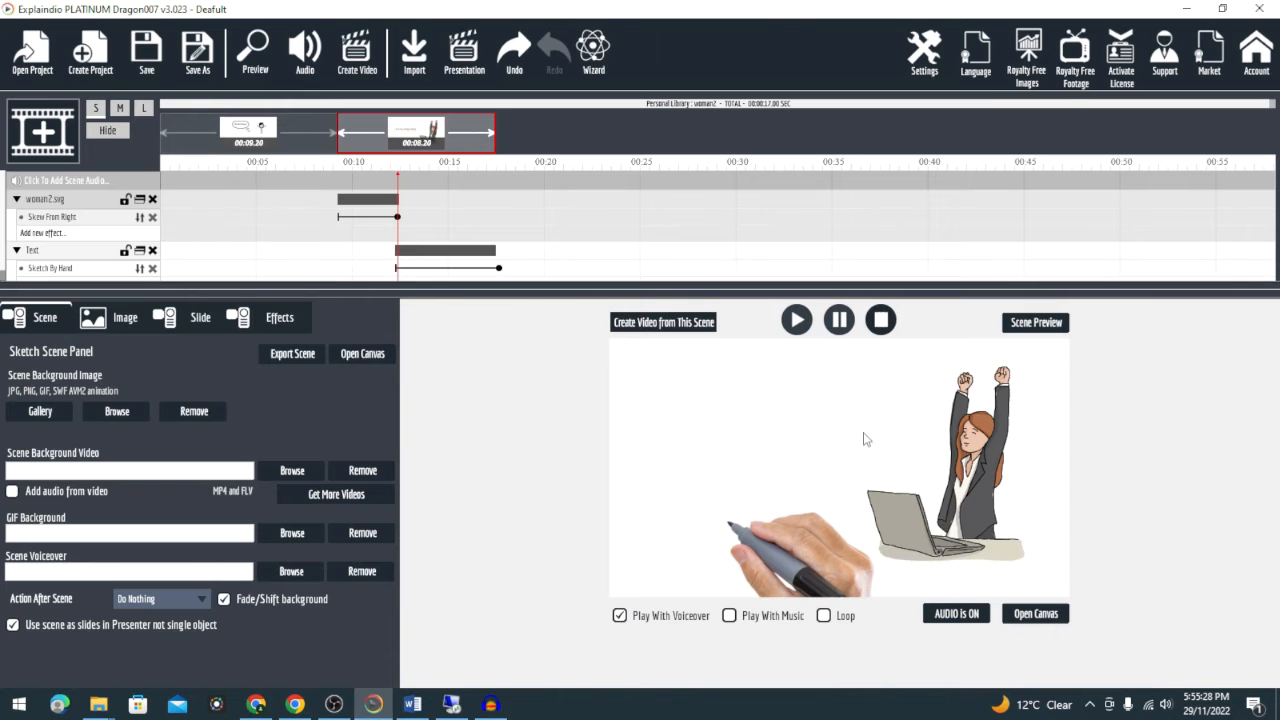
click(1036, 322)
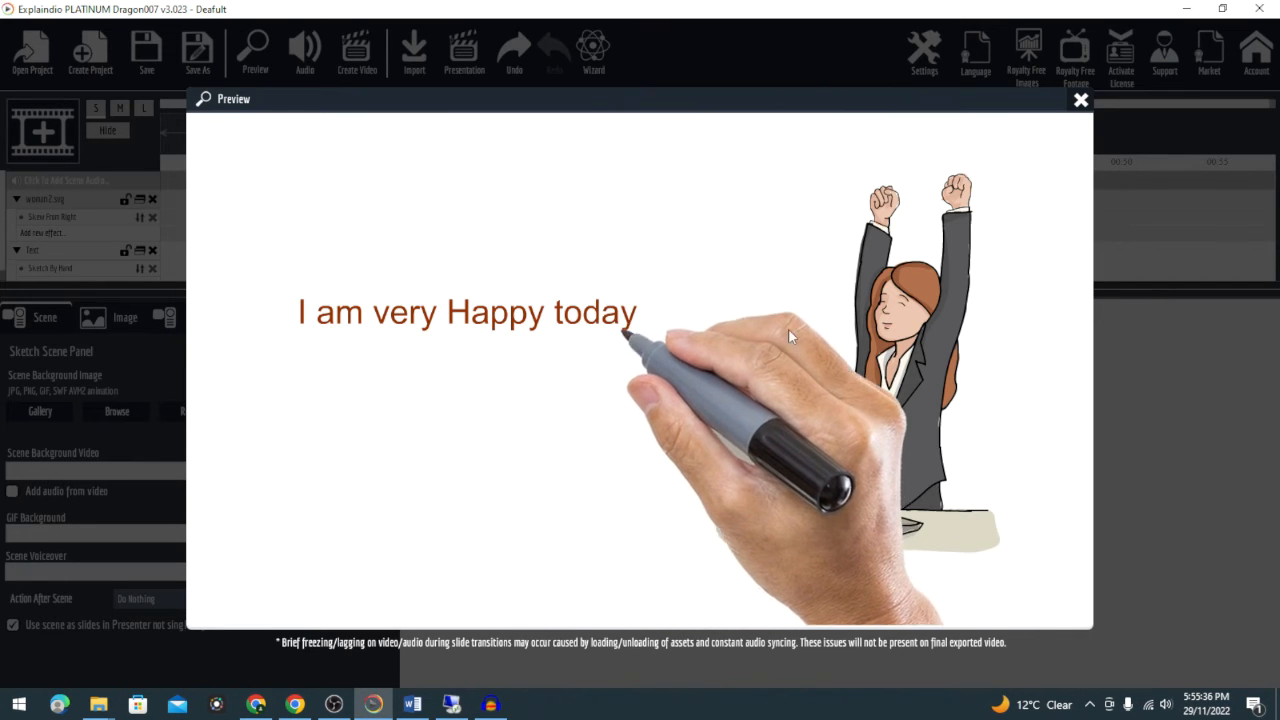
click(1081, 100)
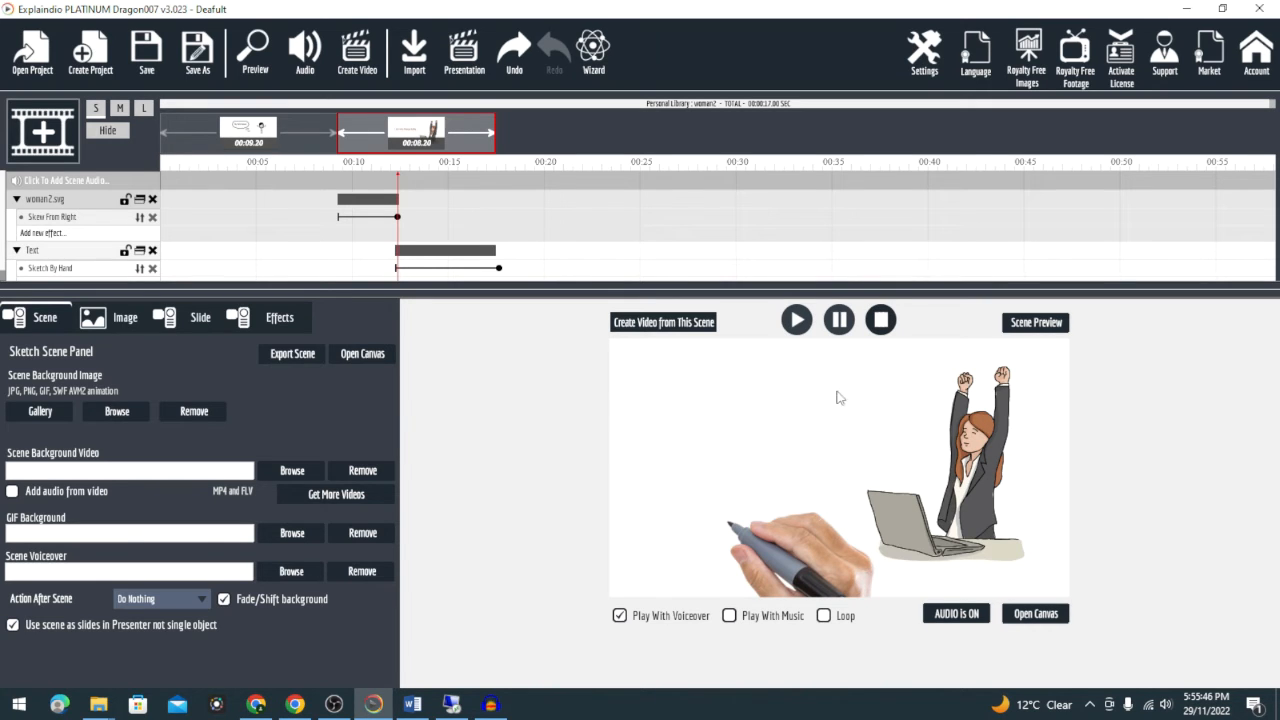
Compare the paper textures on the second scene's canvas, apply 8.jpg as the background, and close the canvas.
click(1036, 614)
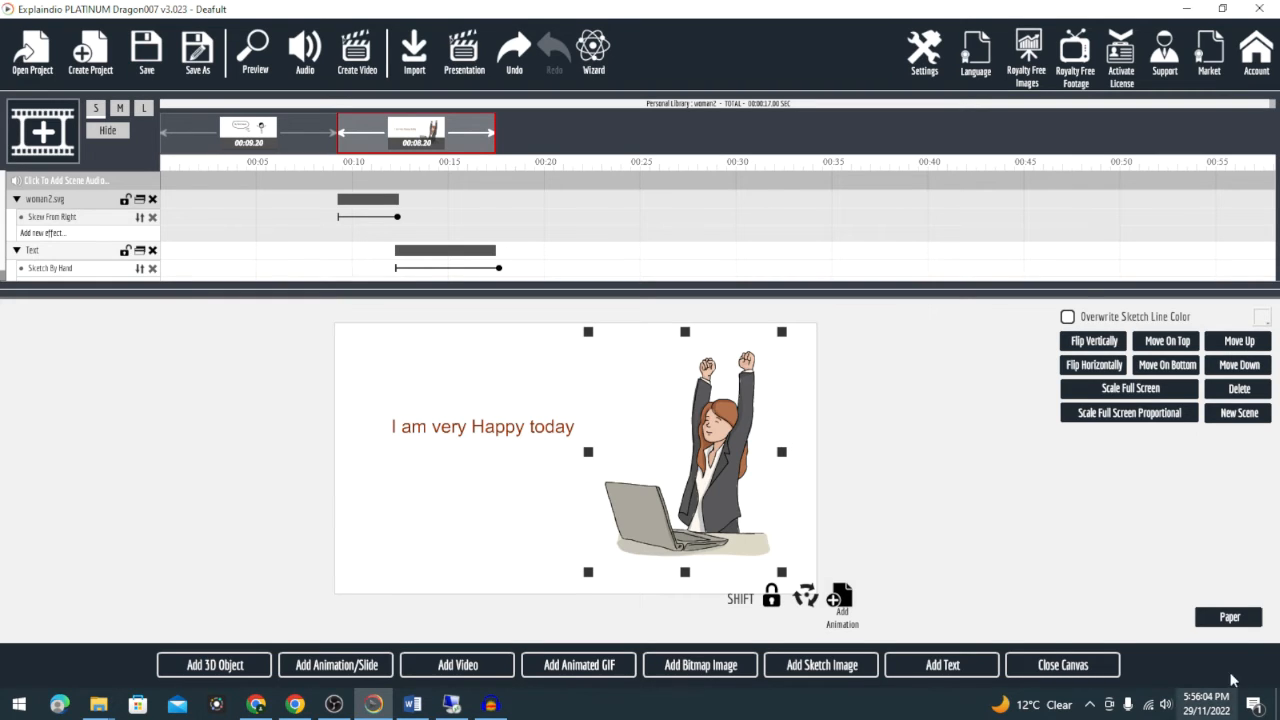
click(1244, 624)
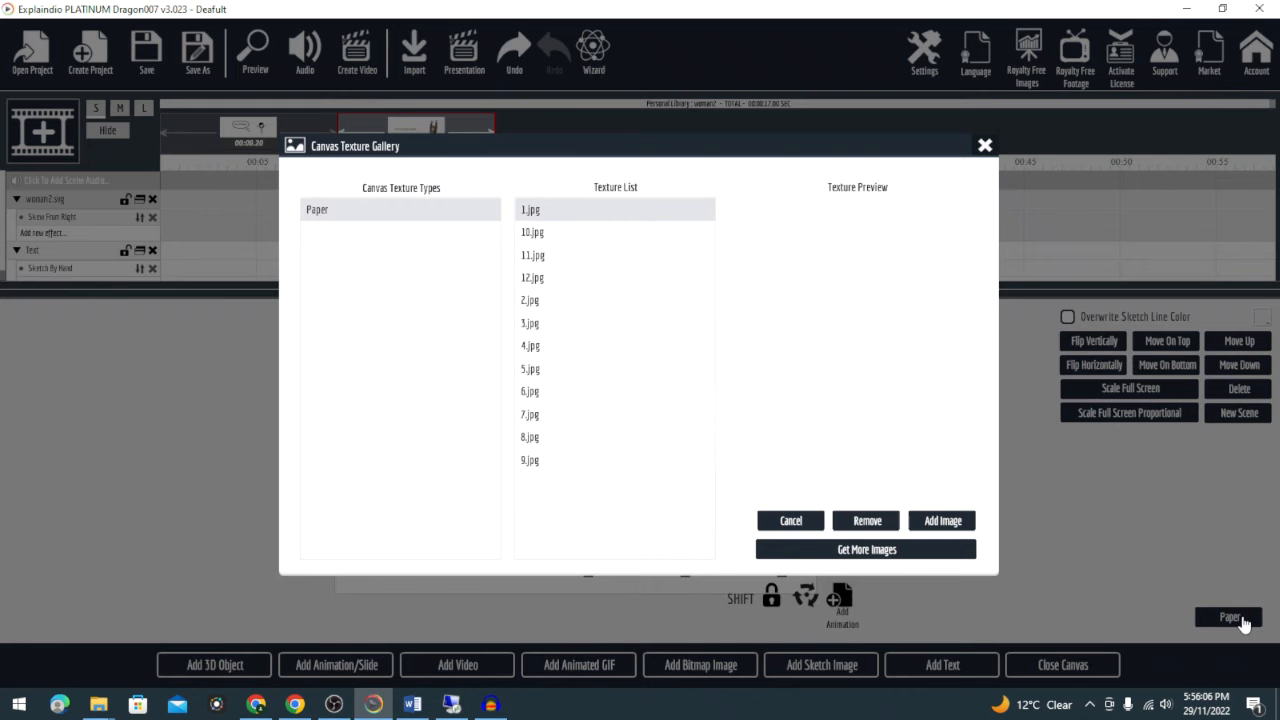
click(549, 236)
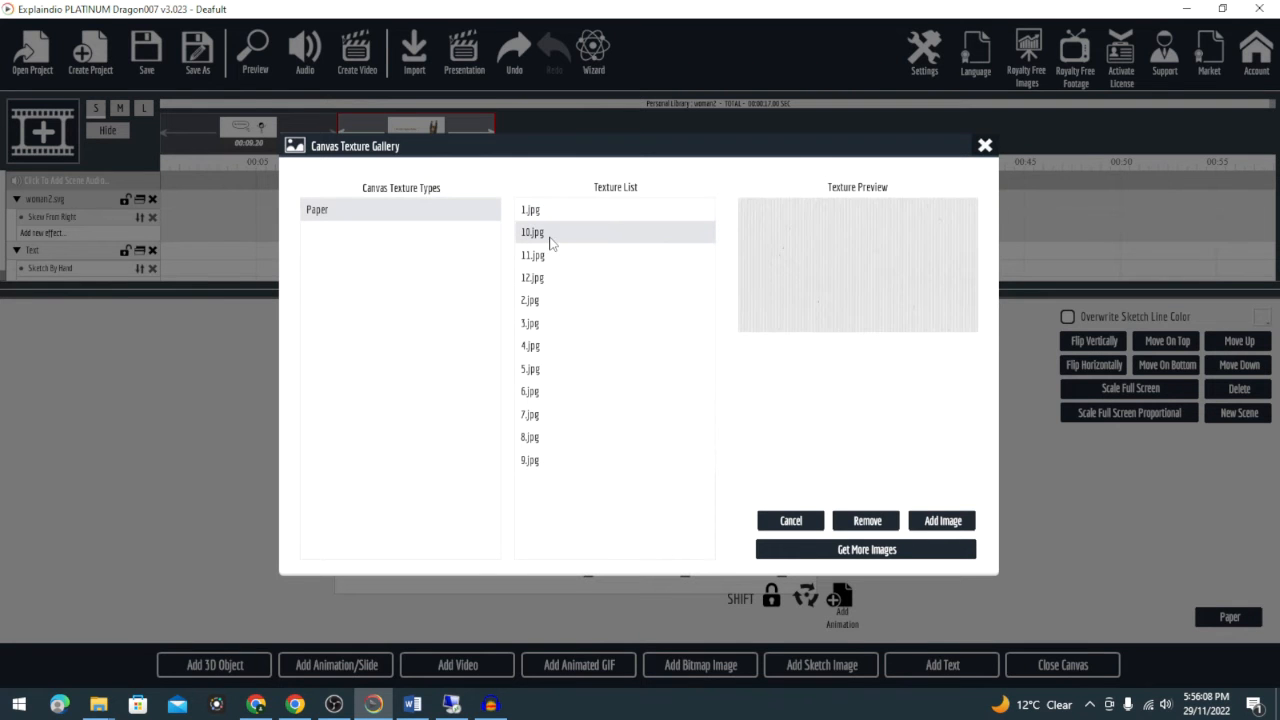
click(544, 258)
click(540, 279)
click(532, 302)
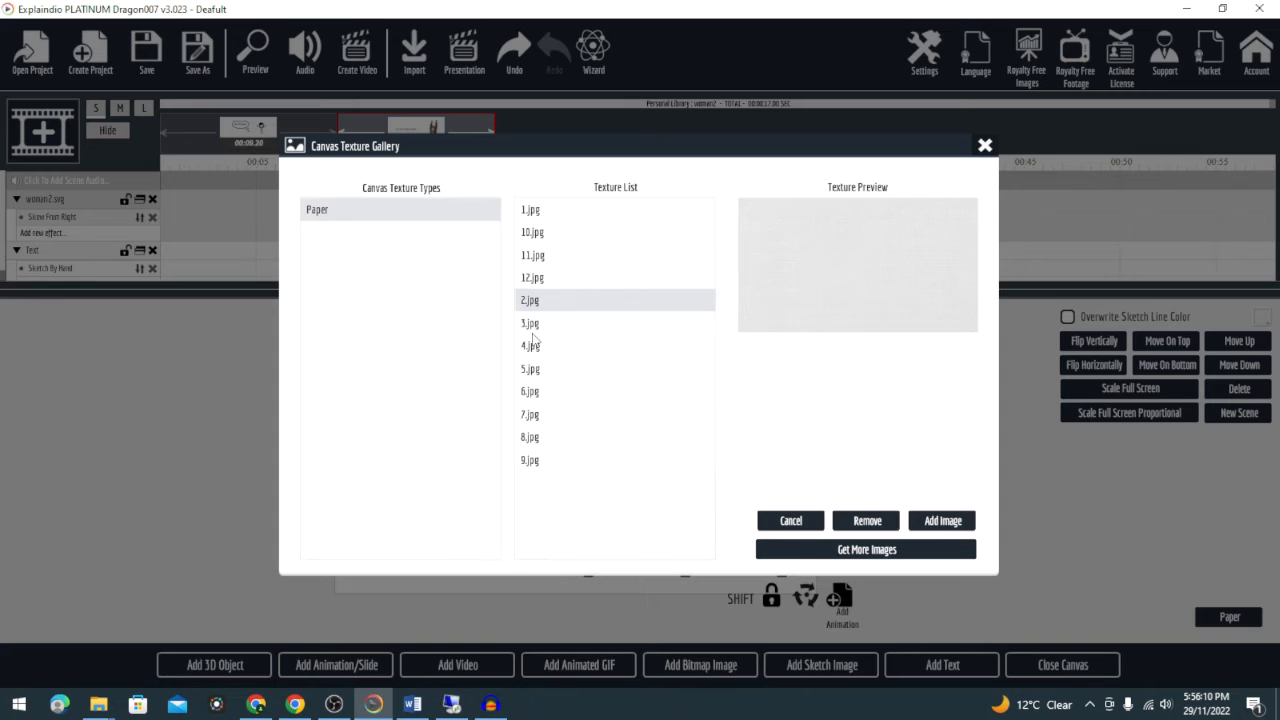
click(534, 325)
click(536, 348)
click(537, 371)
click(536, 393)
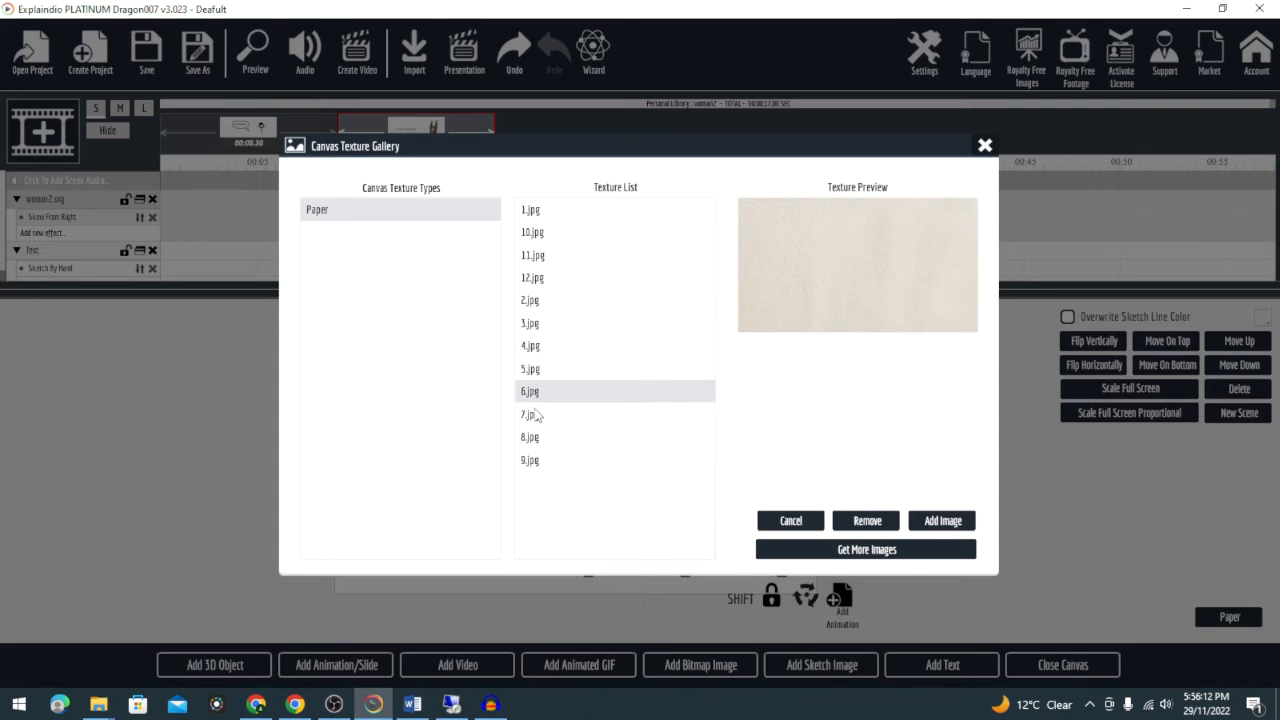
click(537, 417)
click(540, 437)
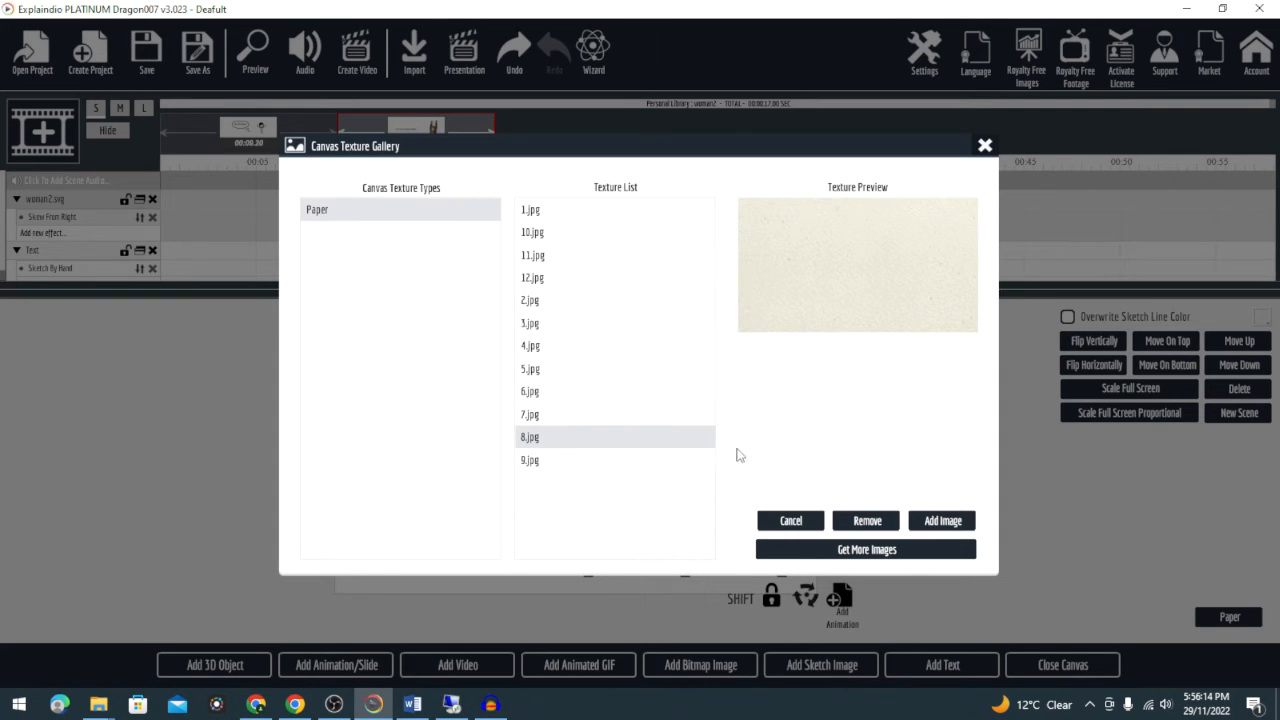
click(945, 521)
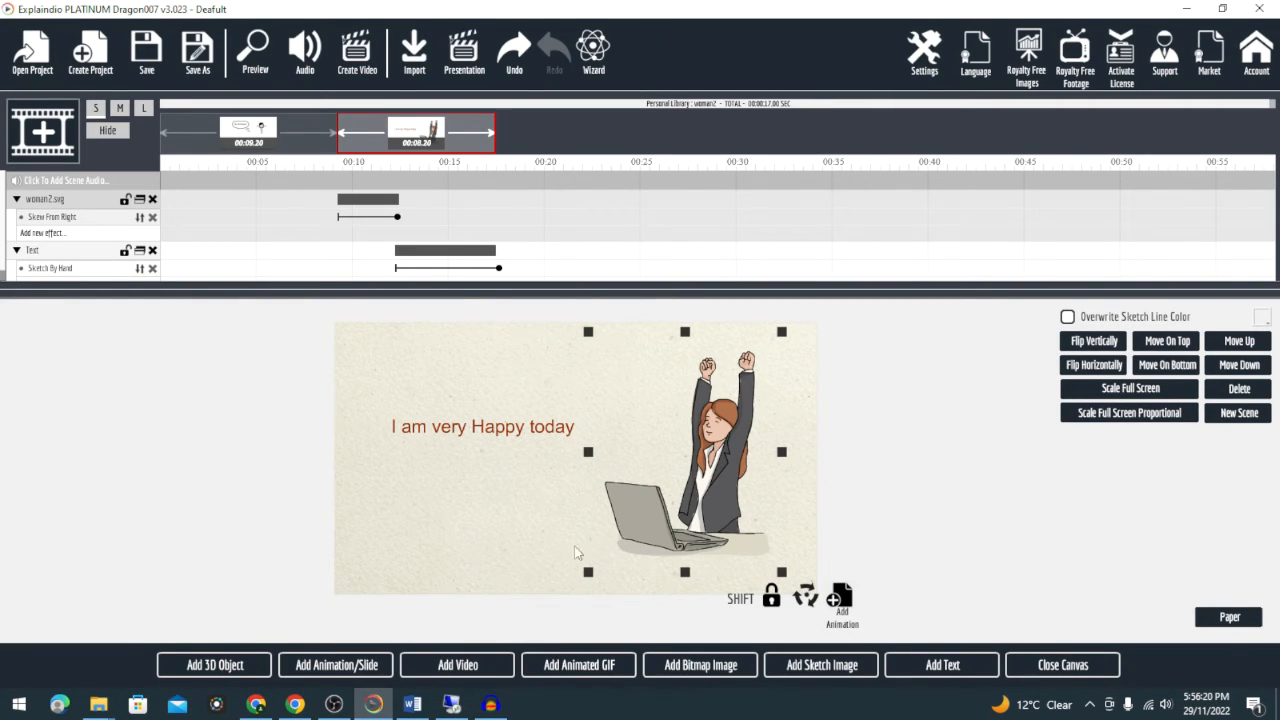
click(1063, 665)
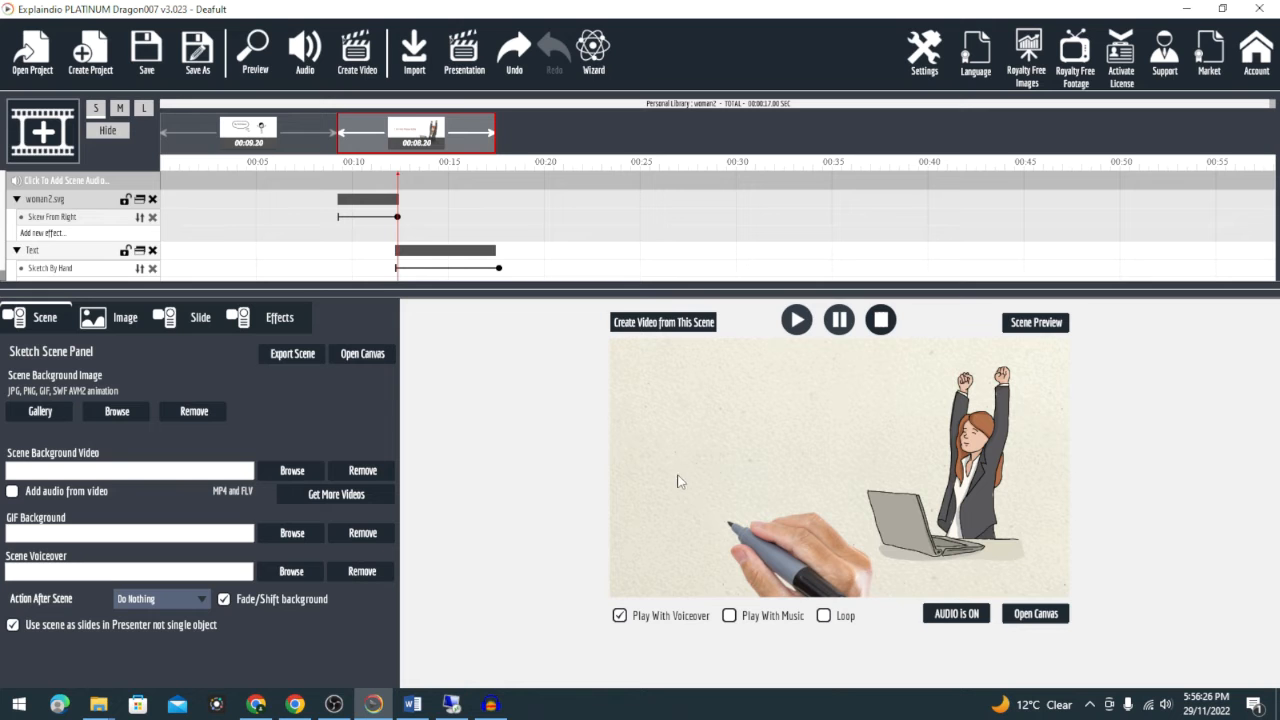
Preview the second scene with its paper background, check the first scene, and return to the second scene.
click(1038, 322)
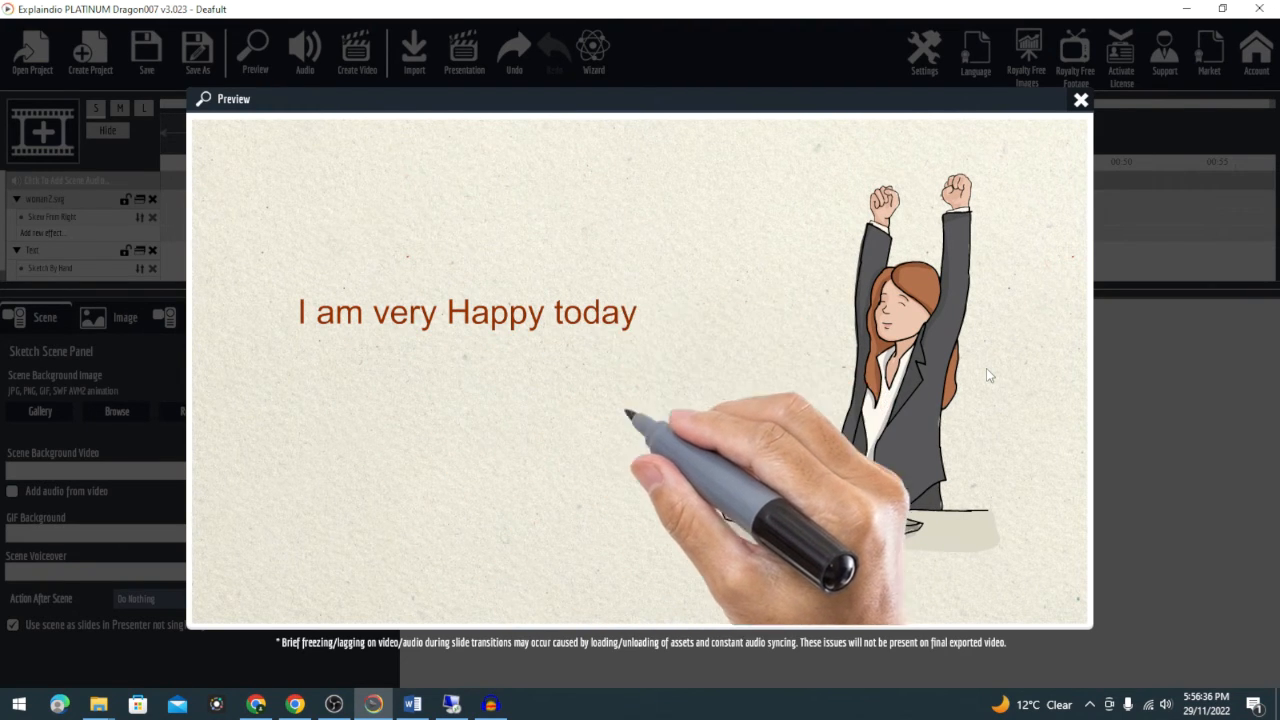
click(1081, 100)
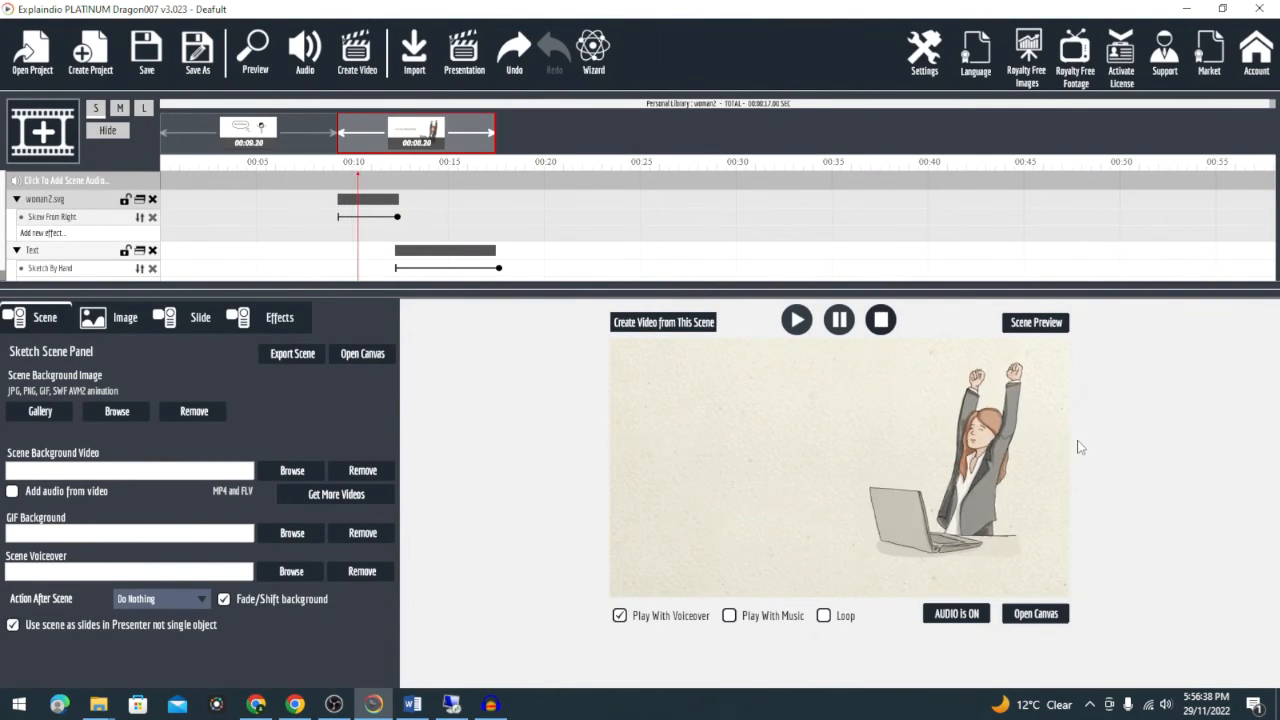
click(258, 130)
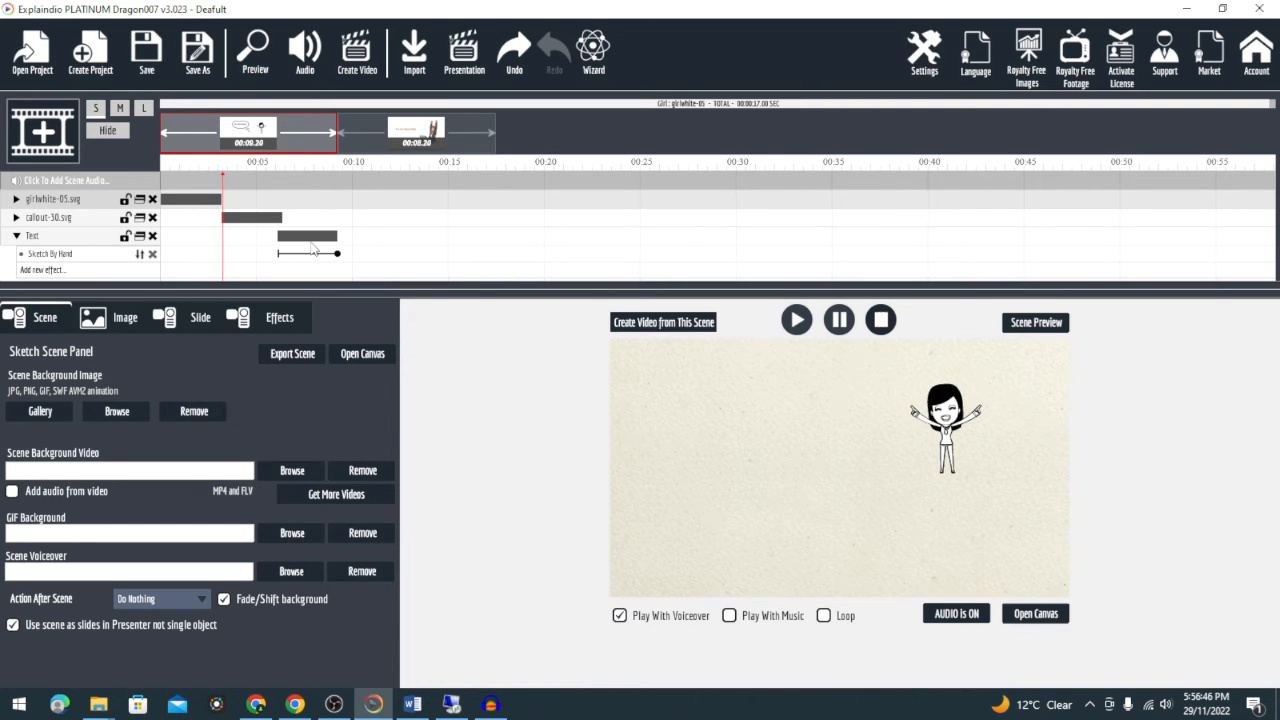
click(440, 143)
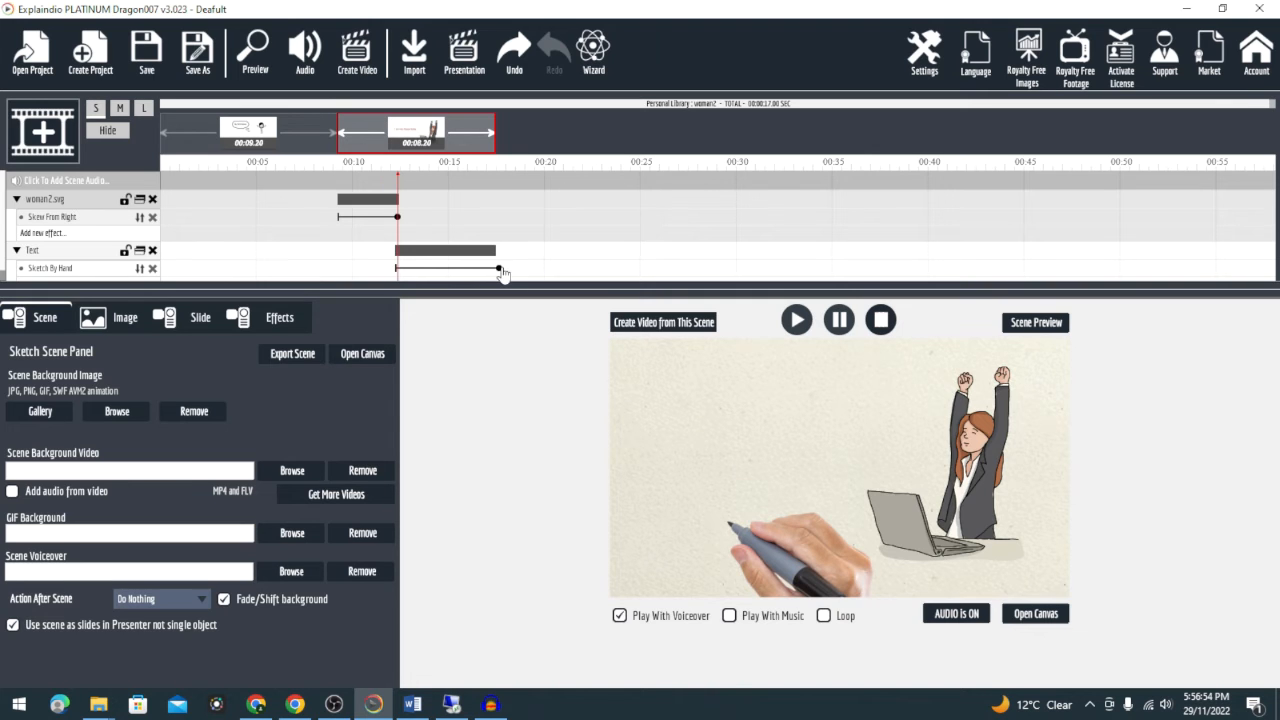
Shorten the second scene's text Sketch By Hand effect to end at about 00:16.
drag(503, 274, 465, 270)
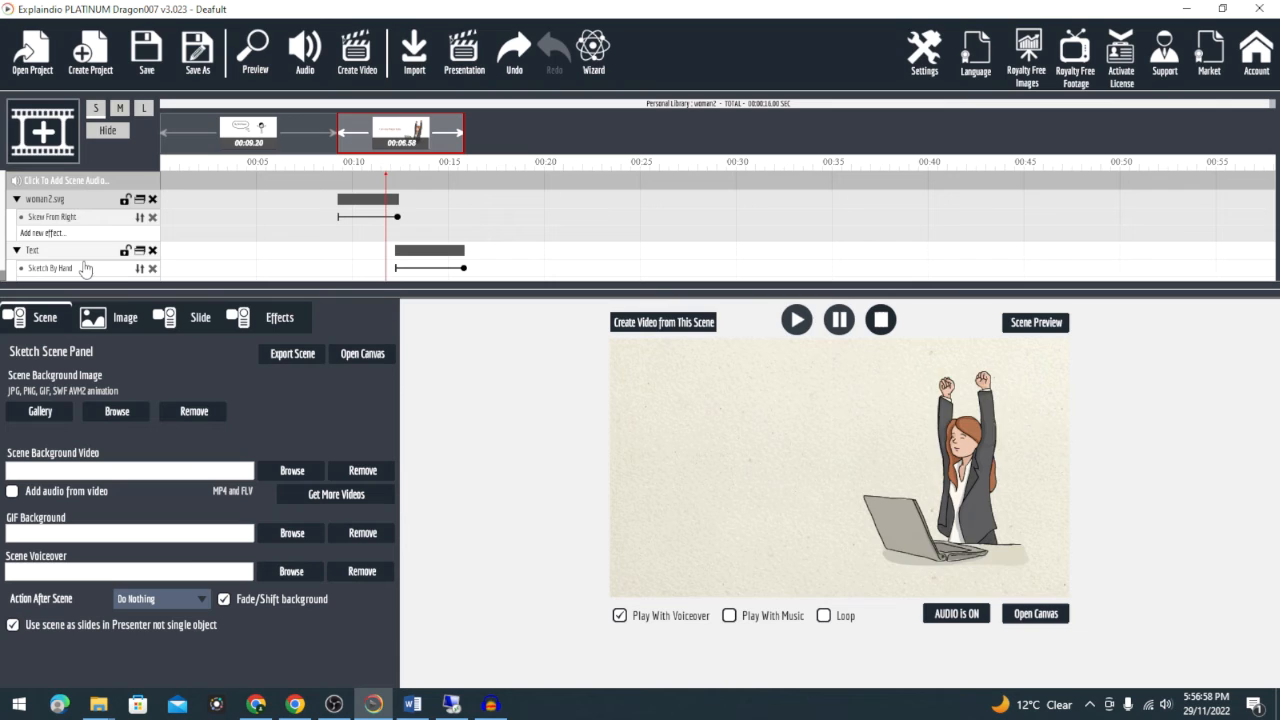
click(138, 219)
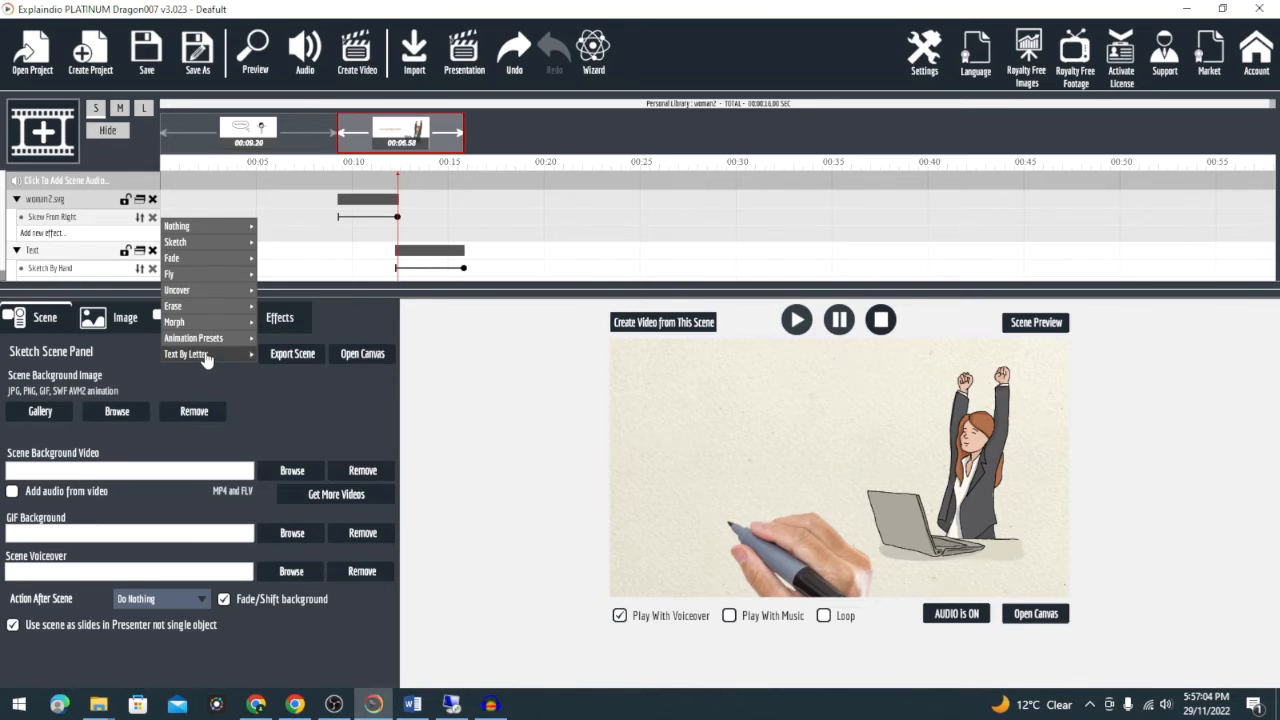
mouse_move(210, 258)
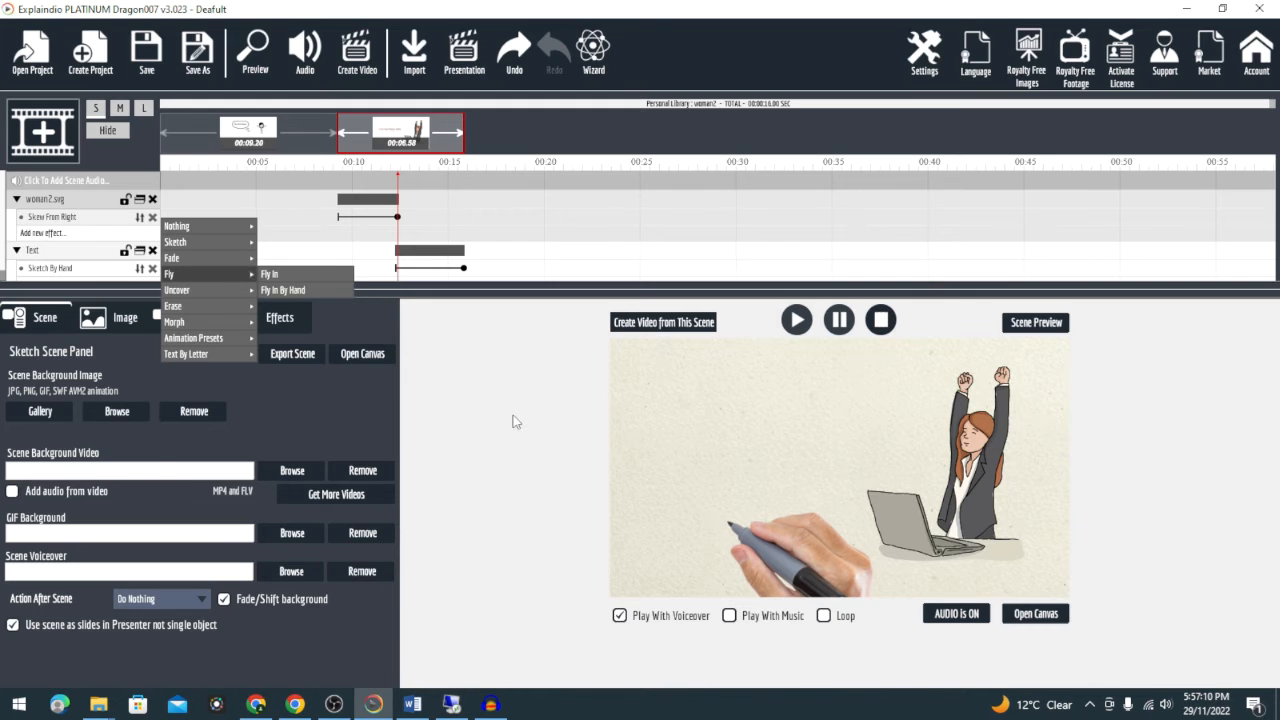
Collapse the text and woman tracks in the timeline and open the second scene's canvas.
click(16, 250)
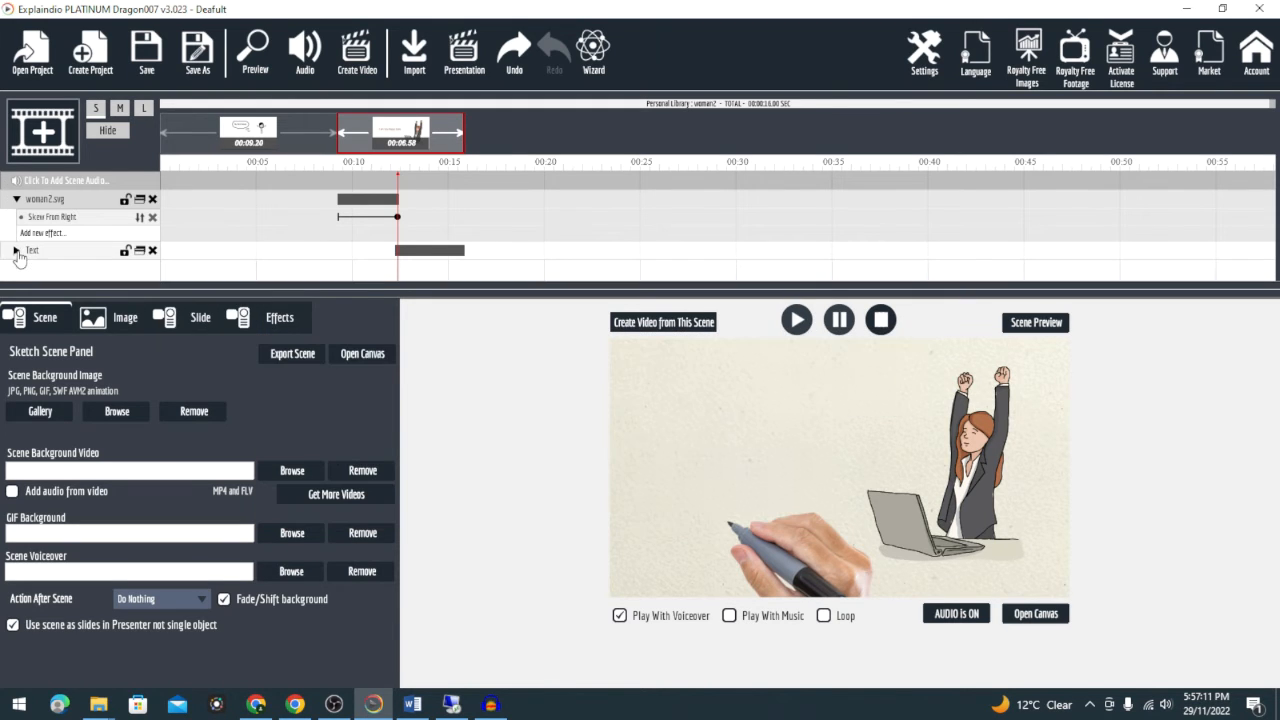
click(16, 199)
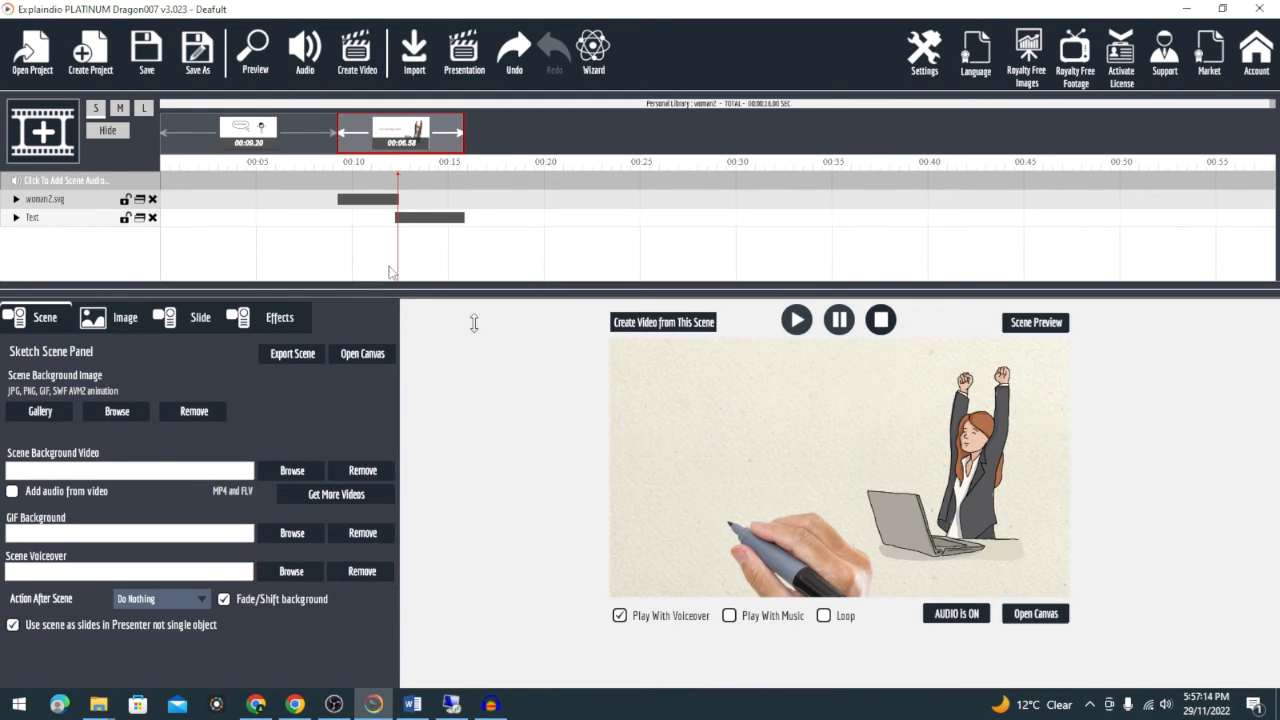
click(1036, 613)
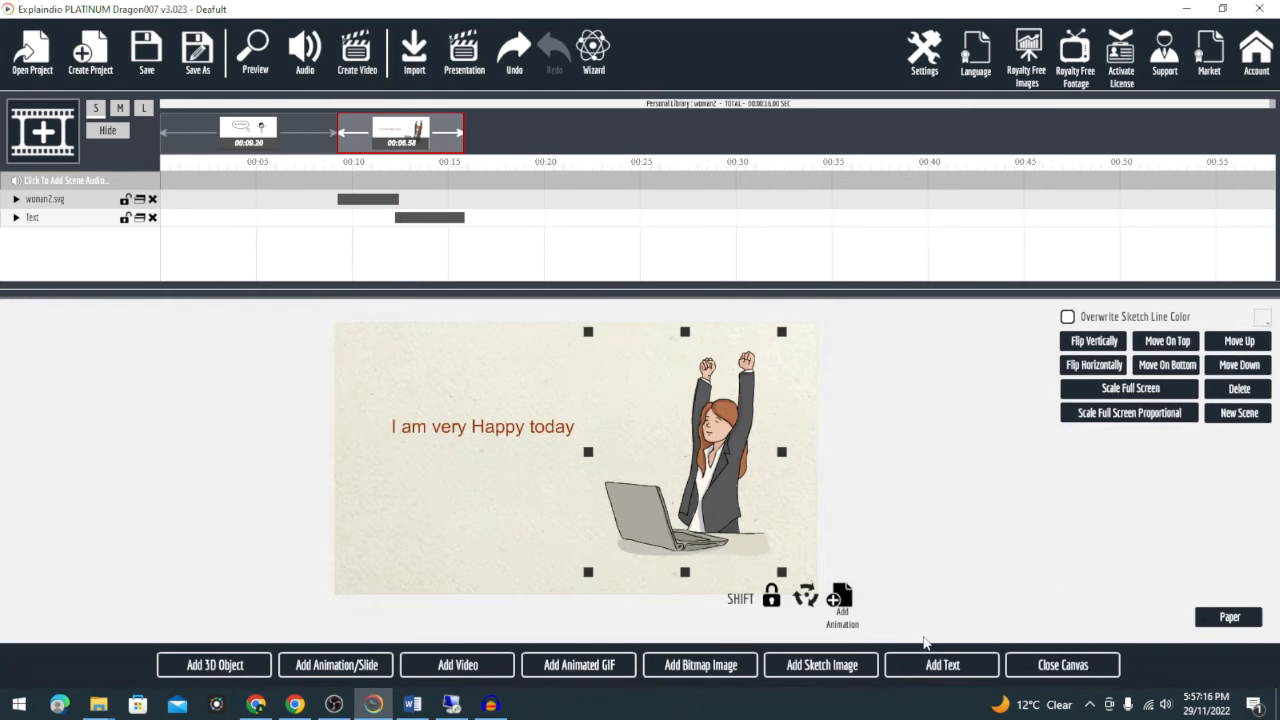
click(580, 667)
click(1226, 660)
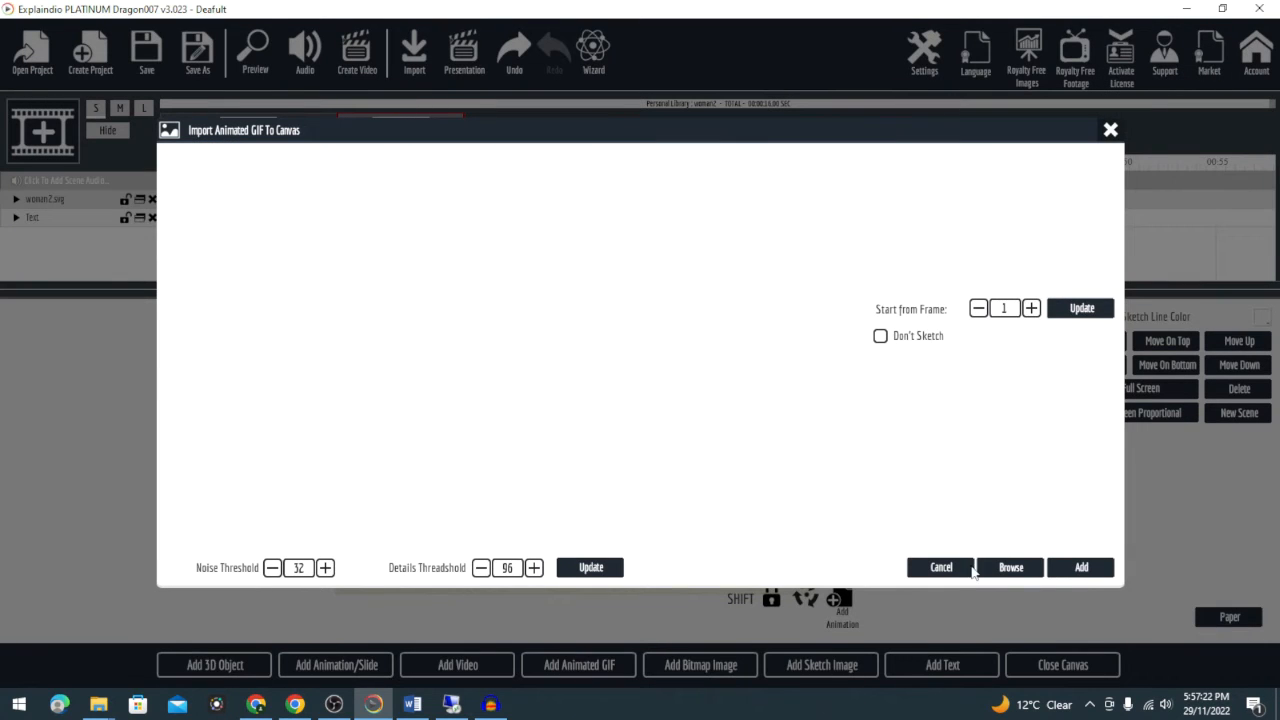
click(940, 572)
Add the 3D object sample1.zf3d to the canvas, scale it down, and place it below the "I am very Happy today" text.
click(185, 665)
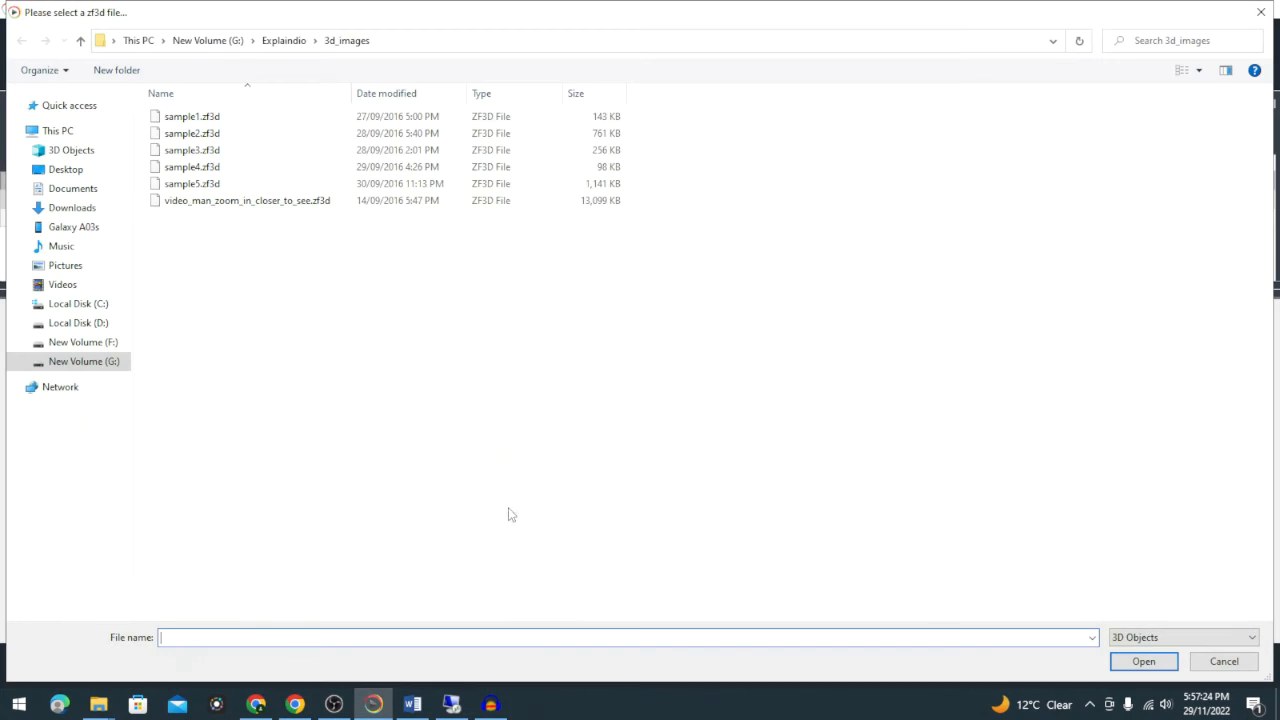
double_click(191, 117)
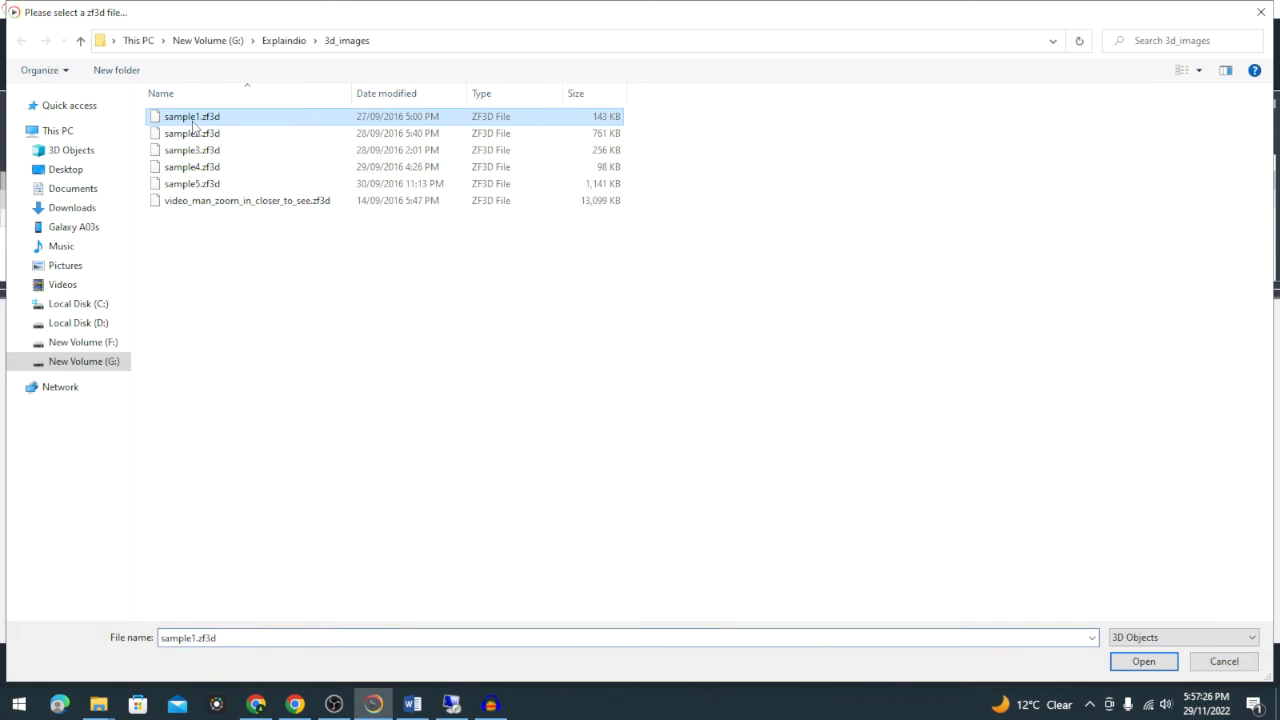
drag(590, 463, 501, 482)
drag(678, 368, 537, 466)
drag(398, 523, 444, 521)
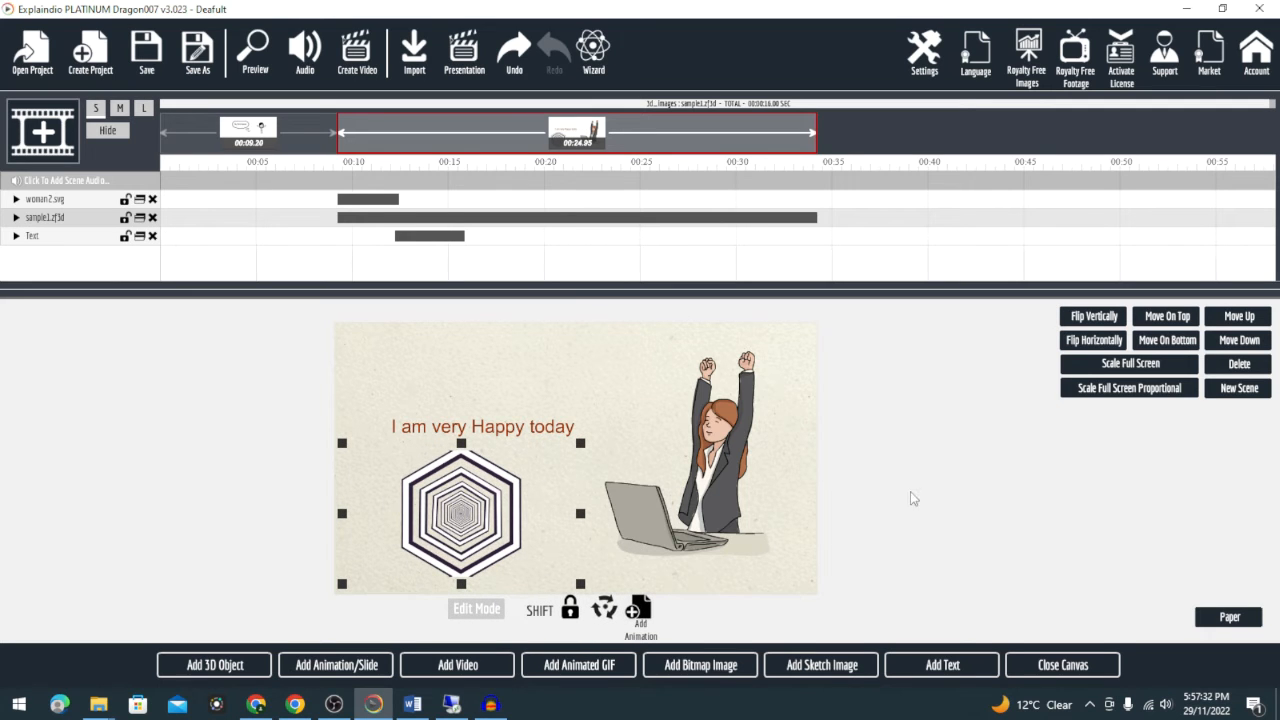
Close the canvas and preview the second scene with the 3D object.
click(1070, 666)
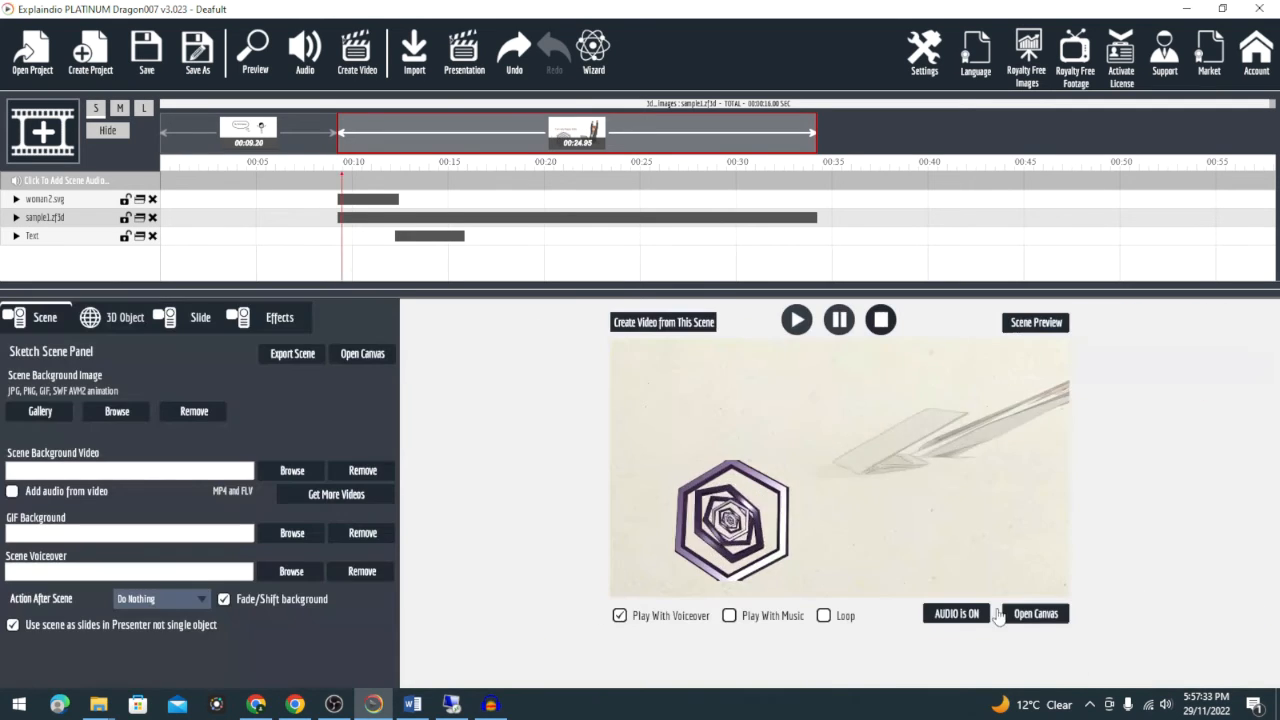
click(1060, 330)
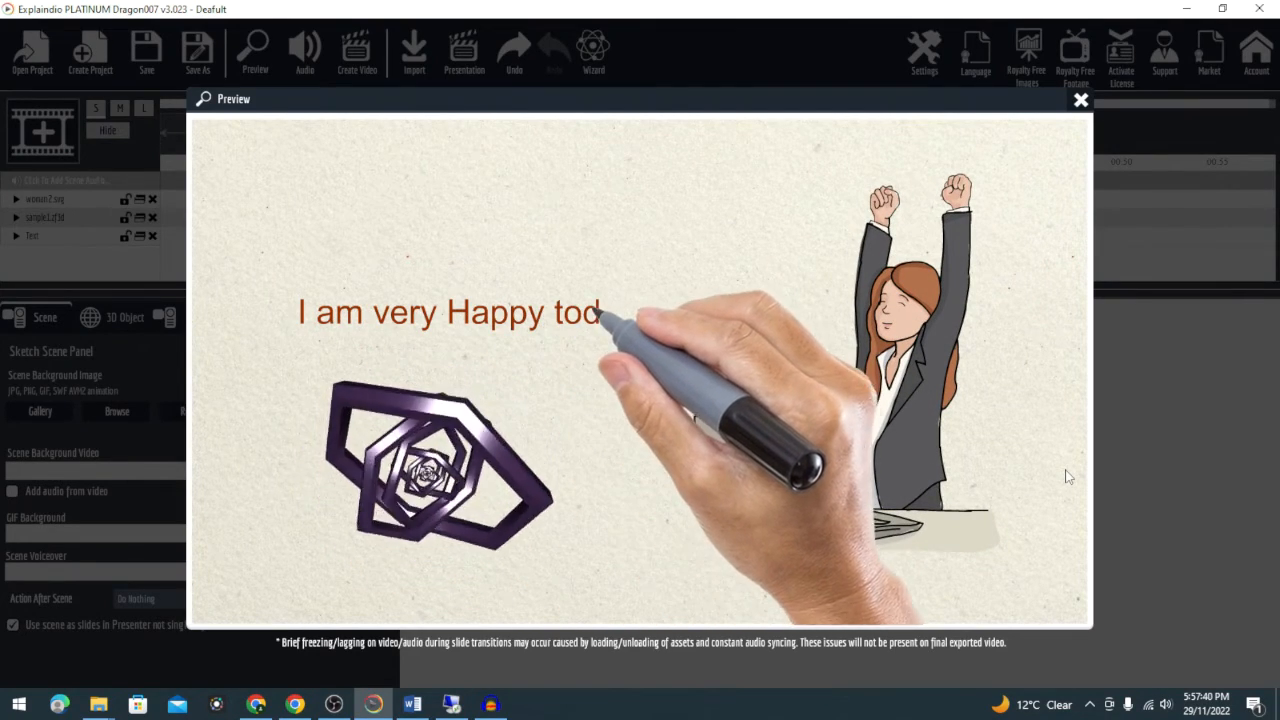
click(1081, 100)
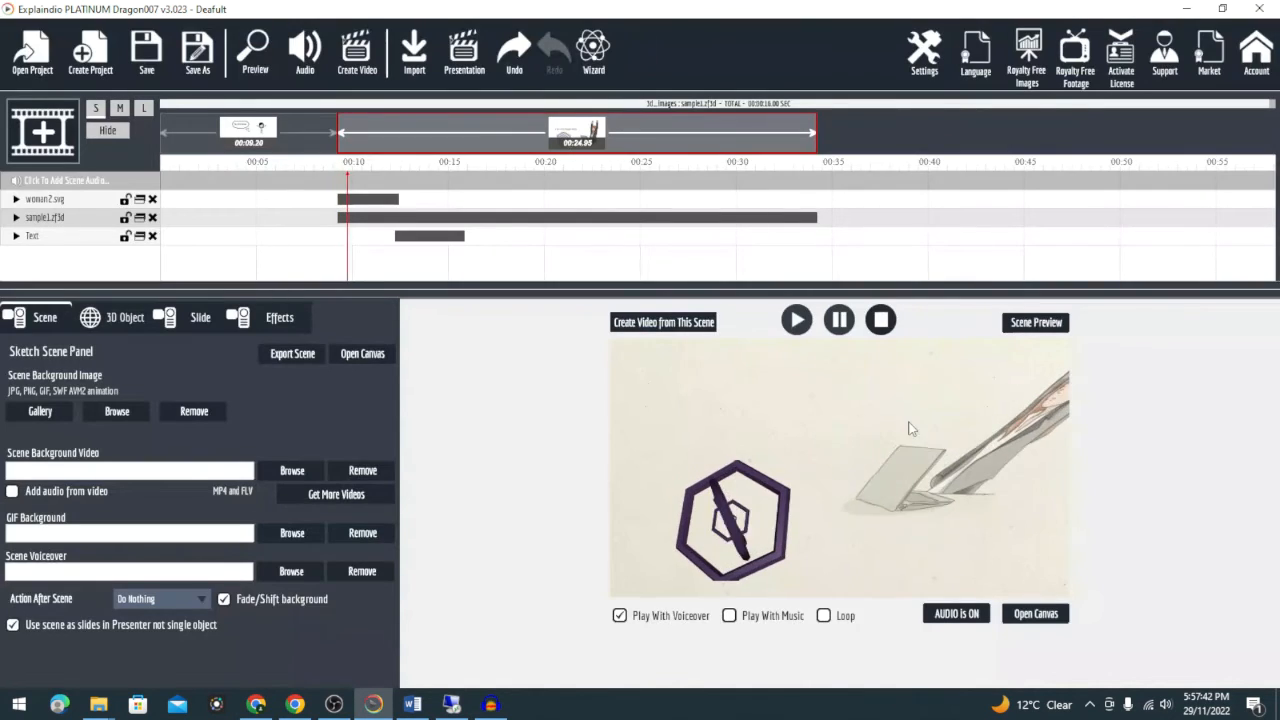
Check the chapter outline in Word, return to Explaindio, and look at the effect assigned to the woman2.svg track.
click(411, 704)
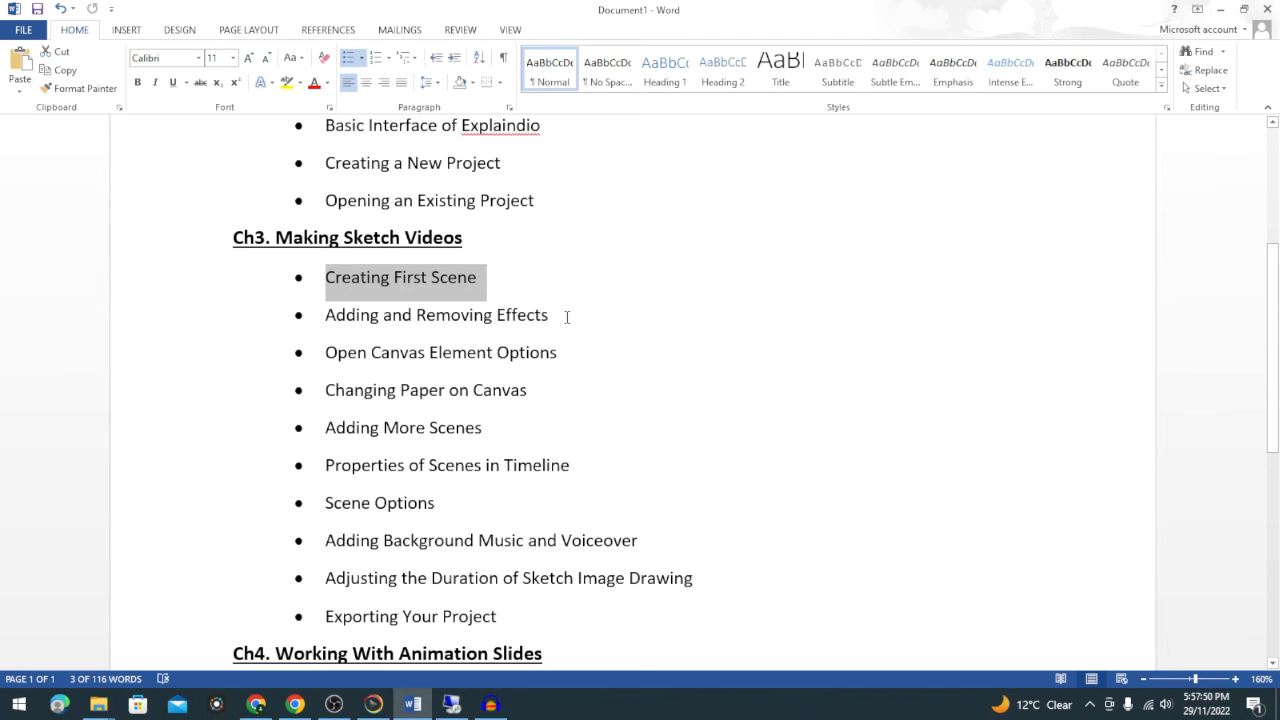
click(373, 704)
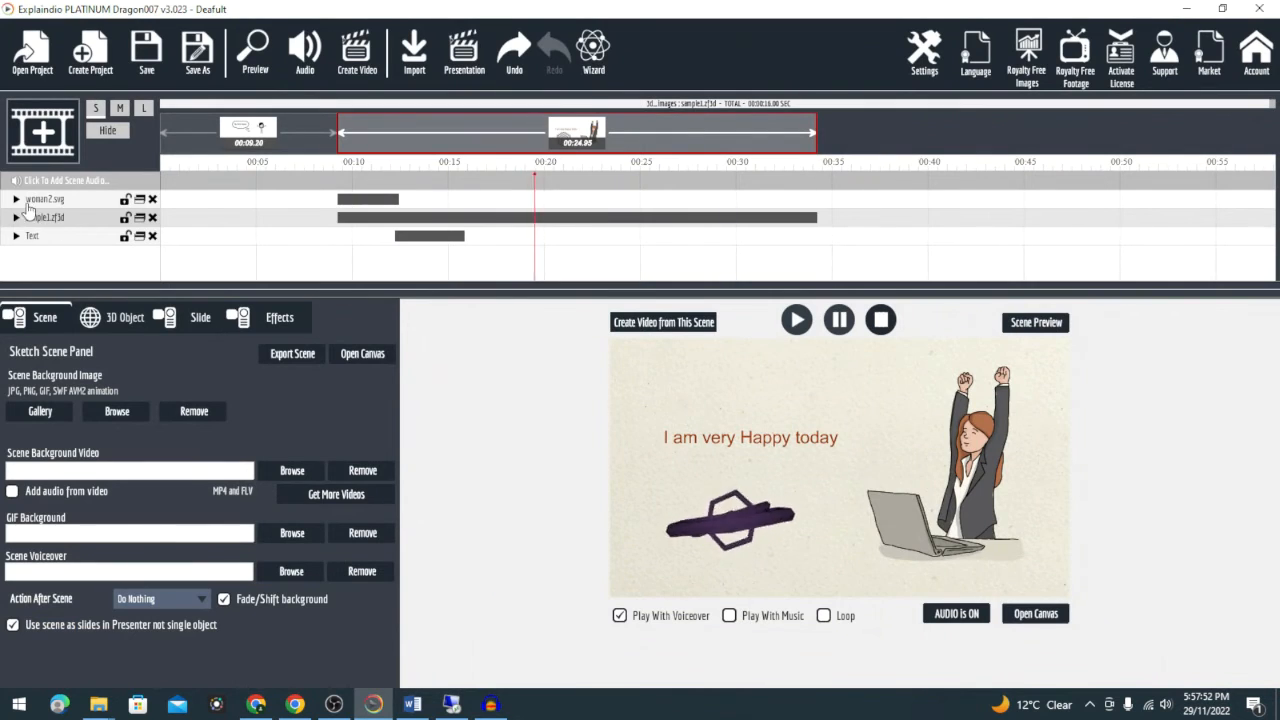
click(16, 199)
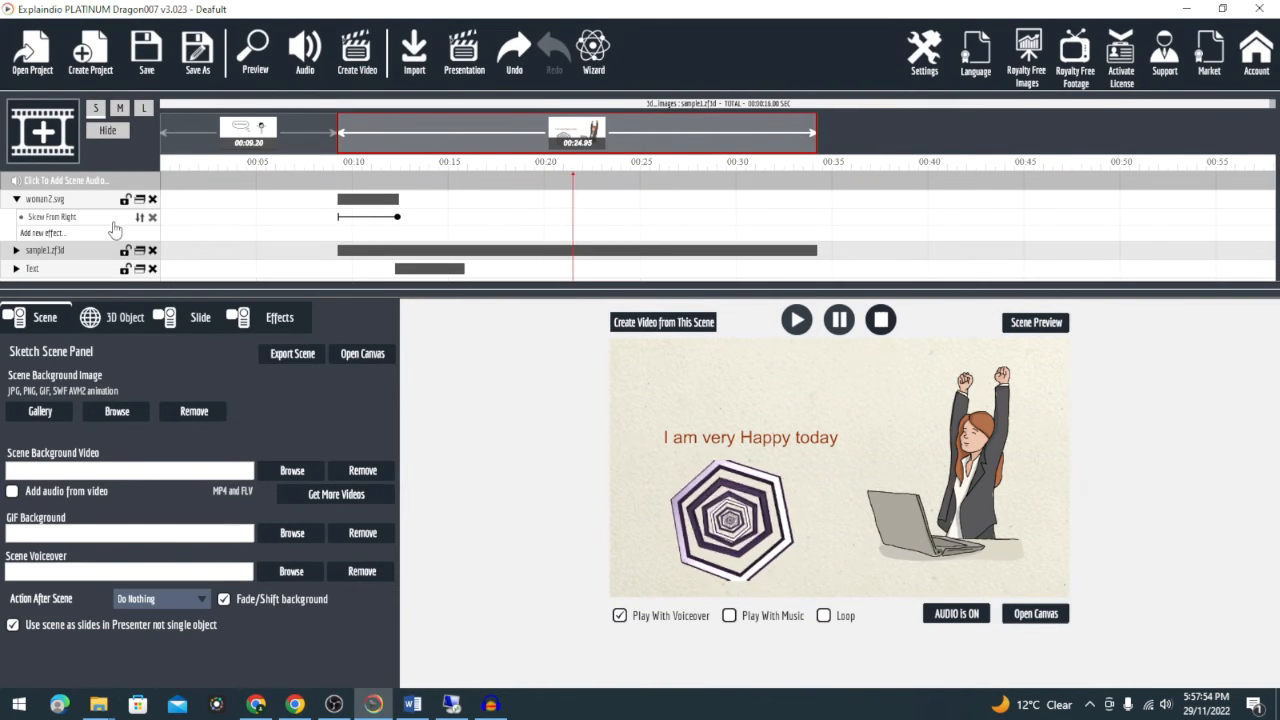
click(16, 199)
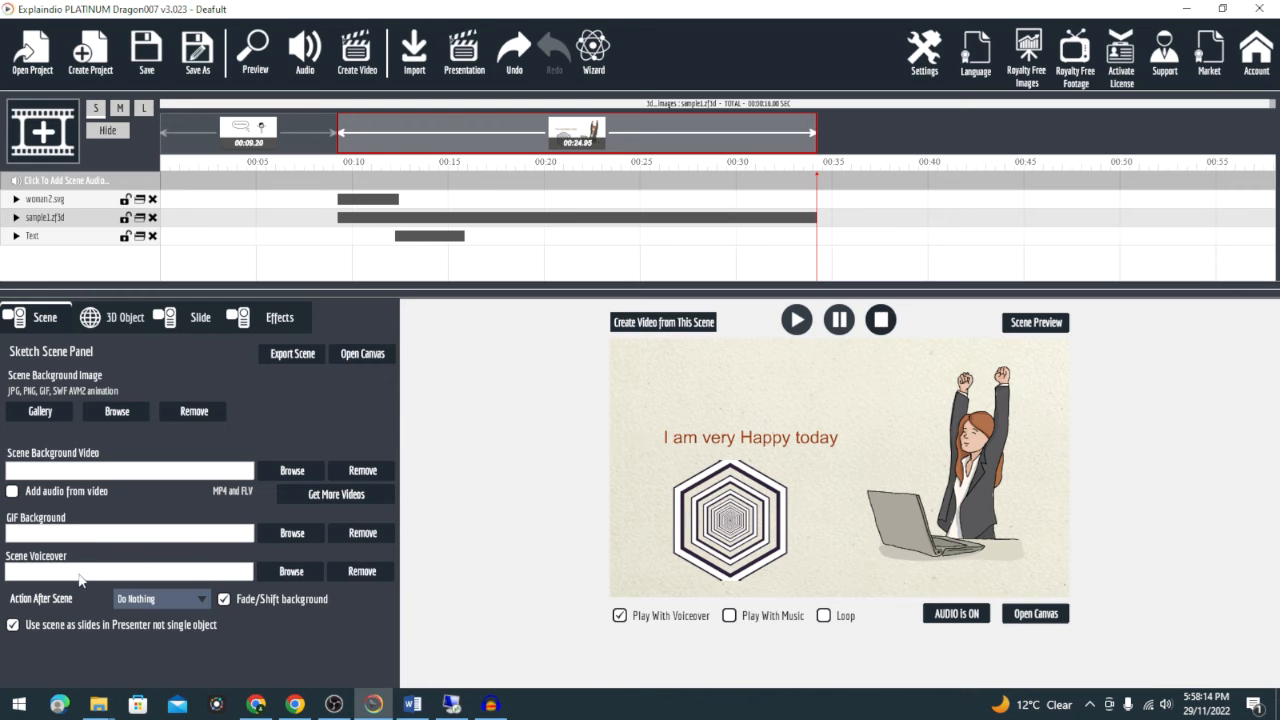
Examine the second scene's voiceover, 3D Object, Slide and Effects options and check them against the Word outline.
click(289, 571)
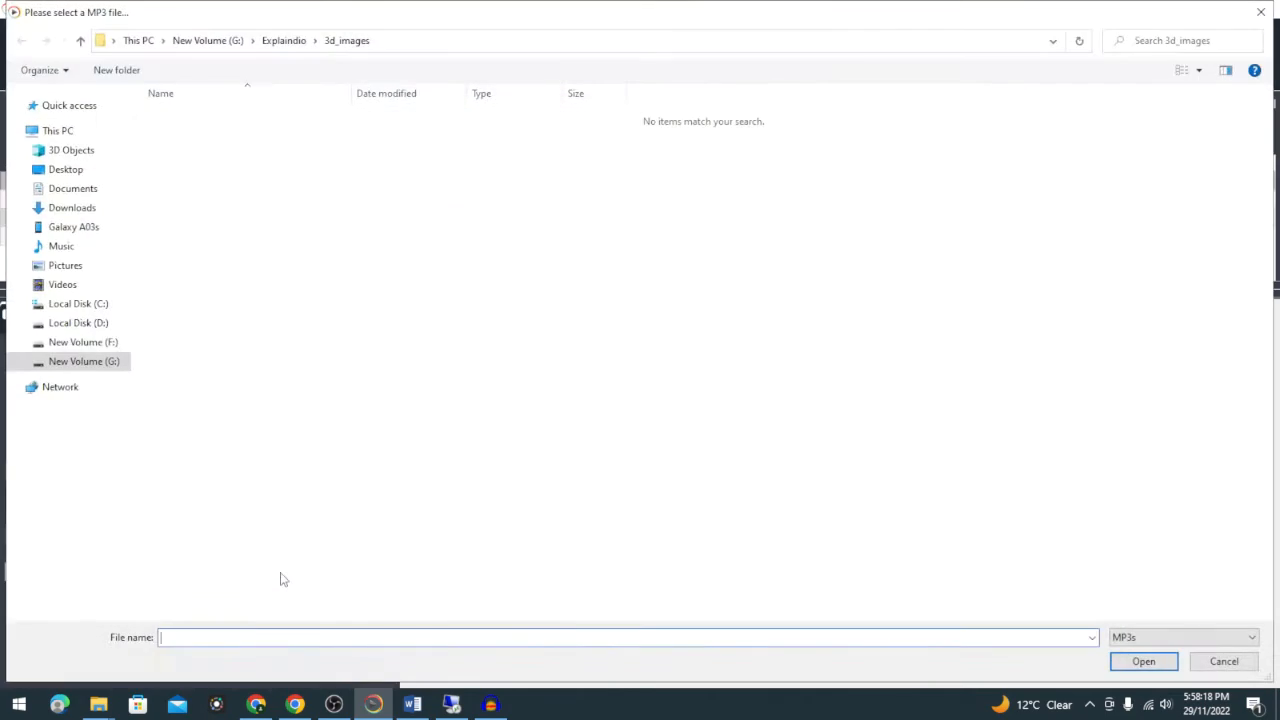
click(1233, 668)
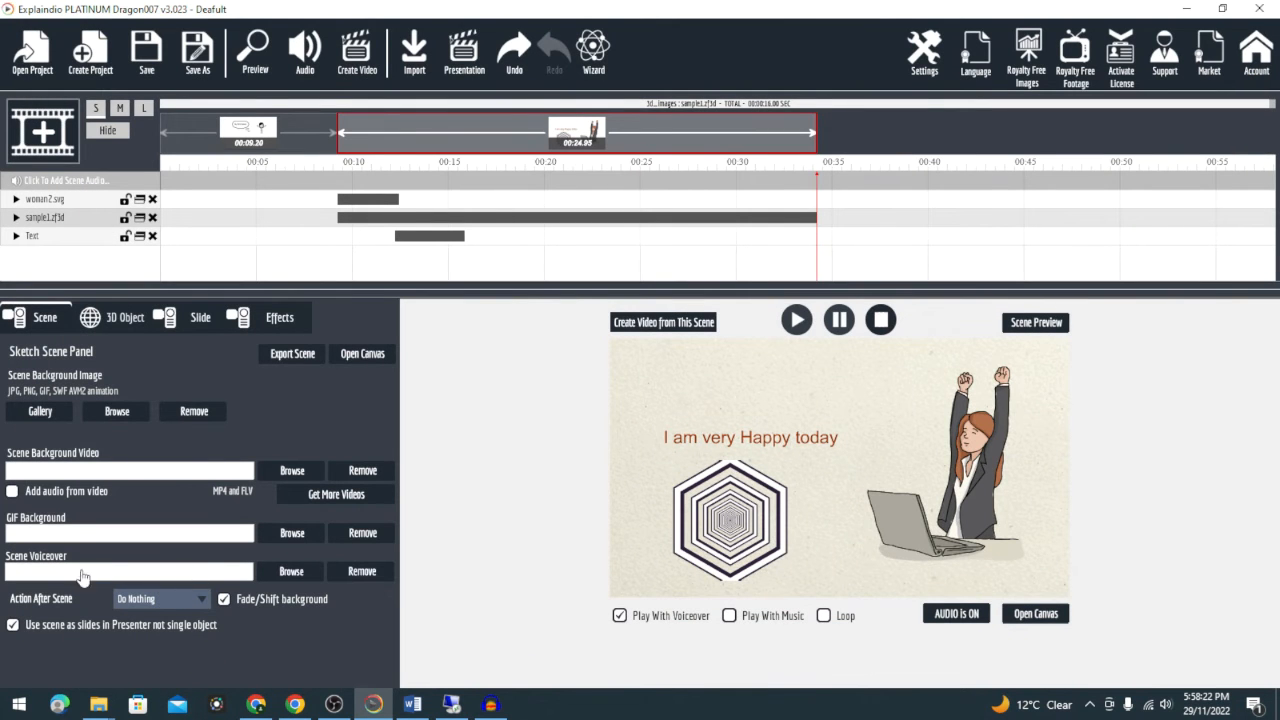
click(115, 326)
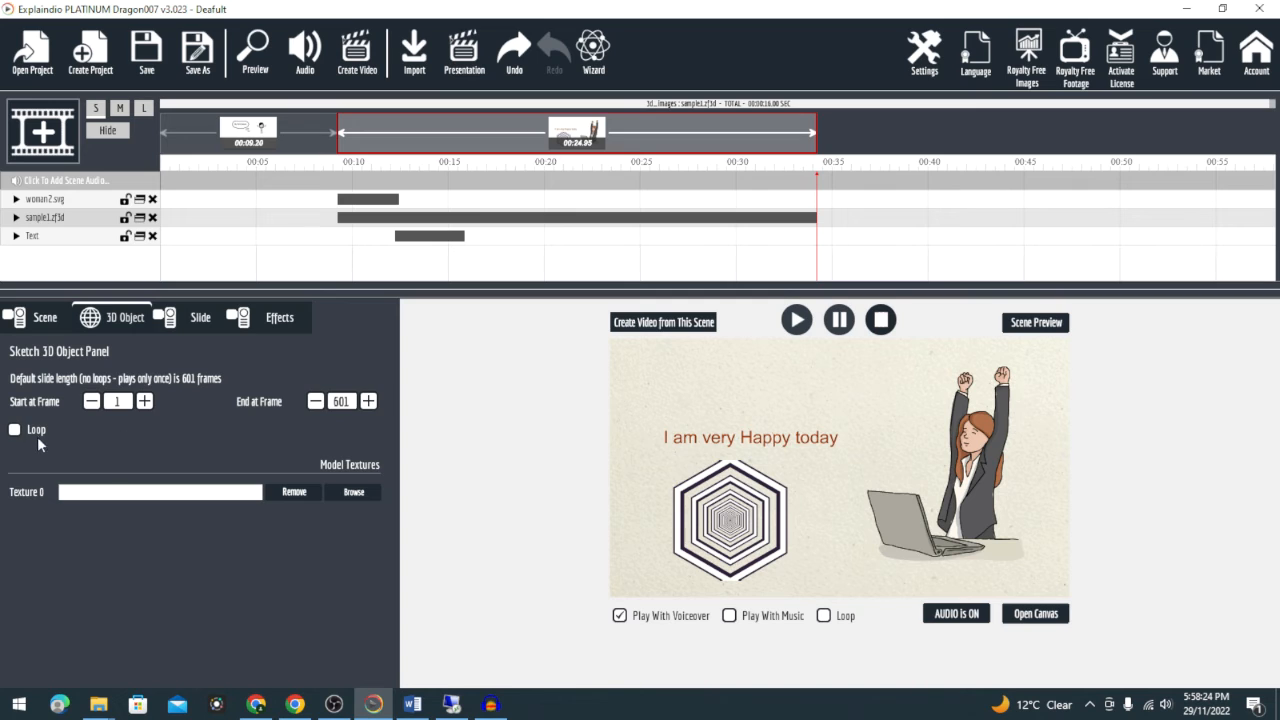
click(290, 492)
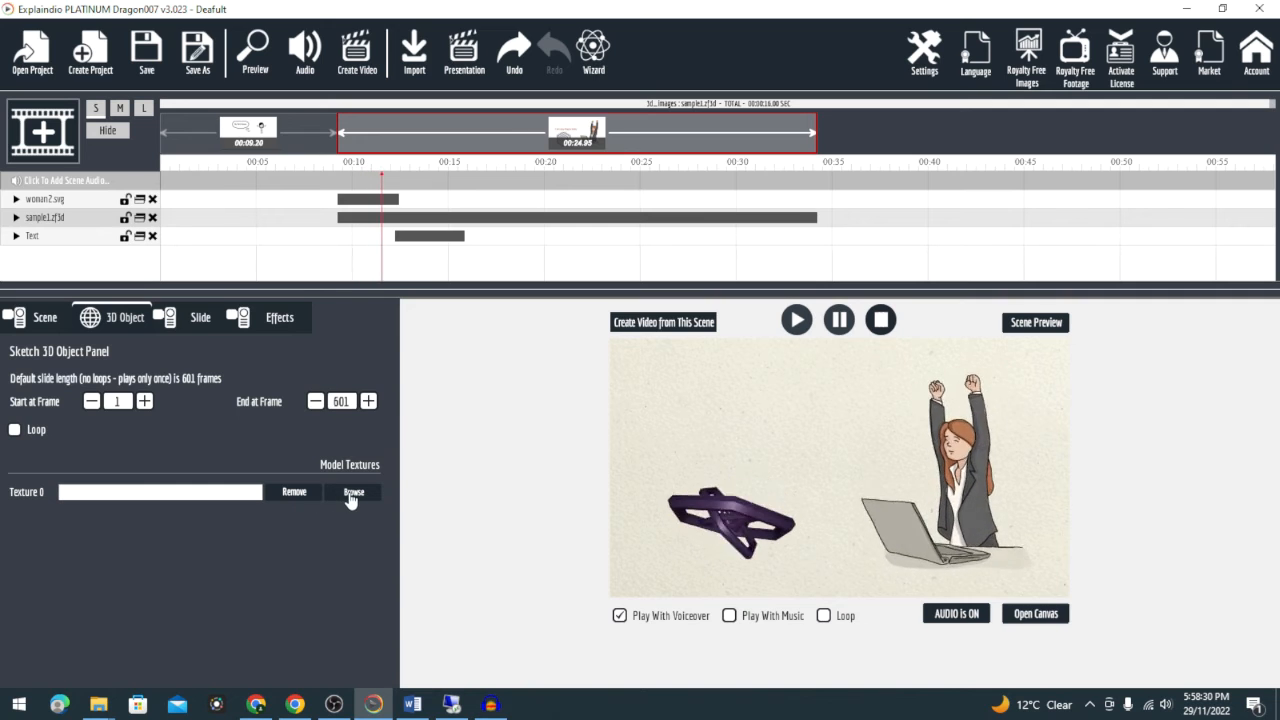
click(205, 318)
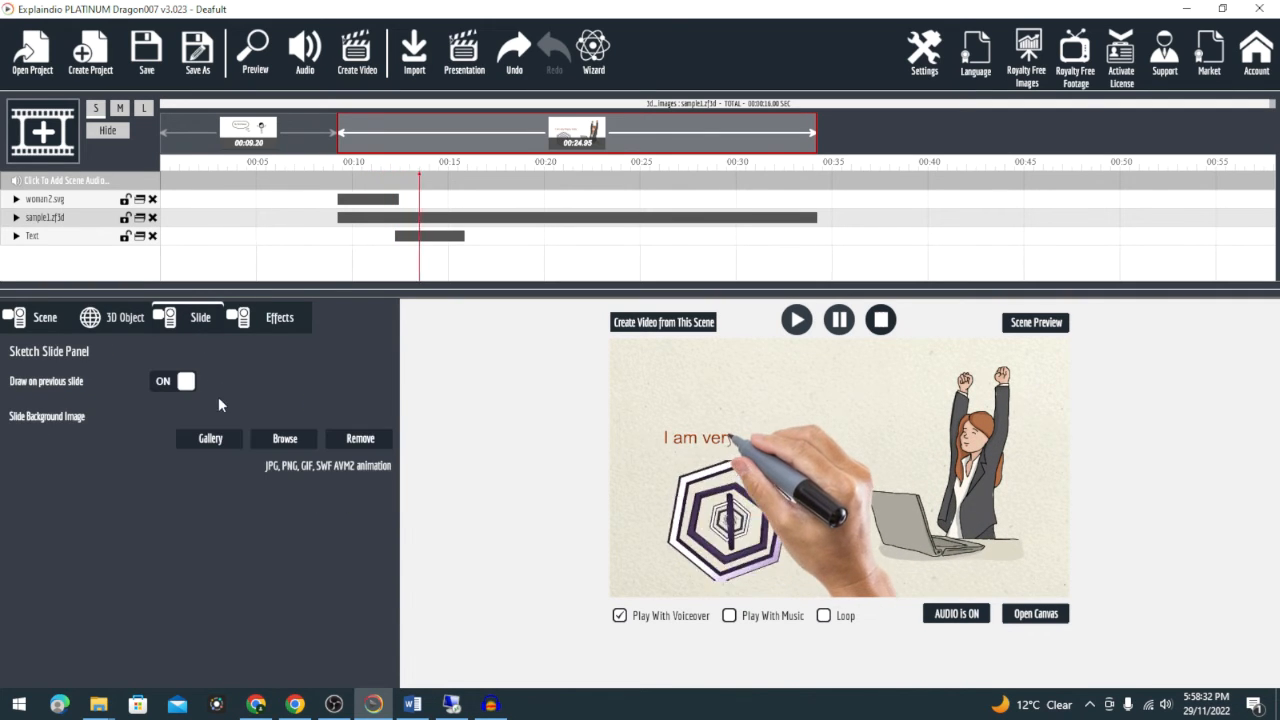
click(282, 320)
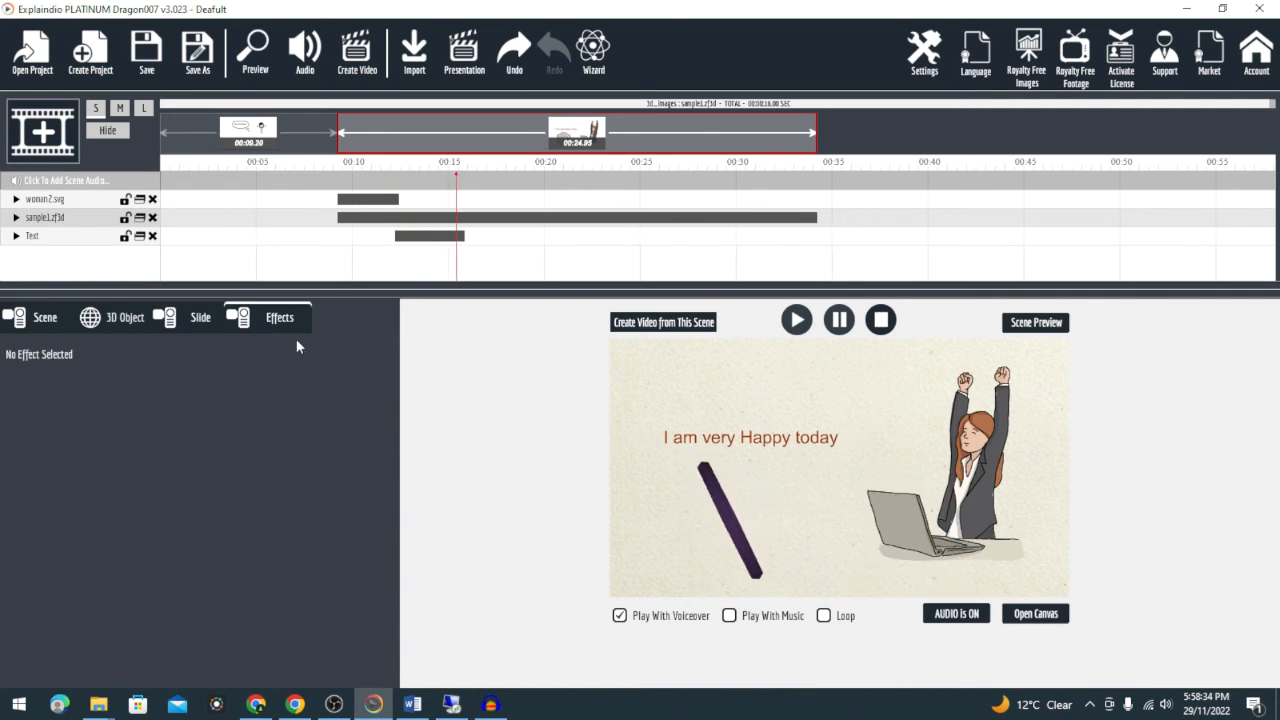
click(195, 320)
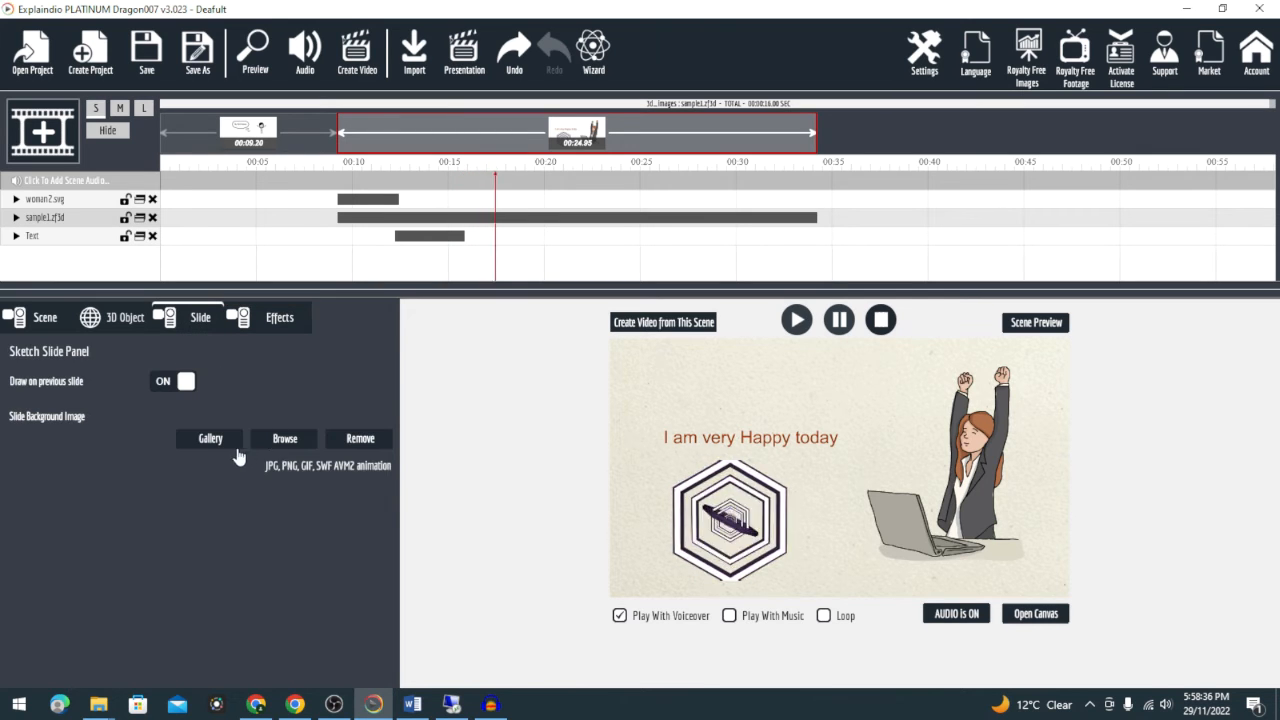
click(412, 704)
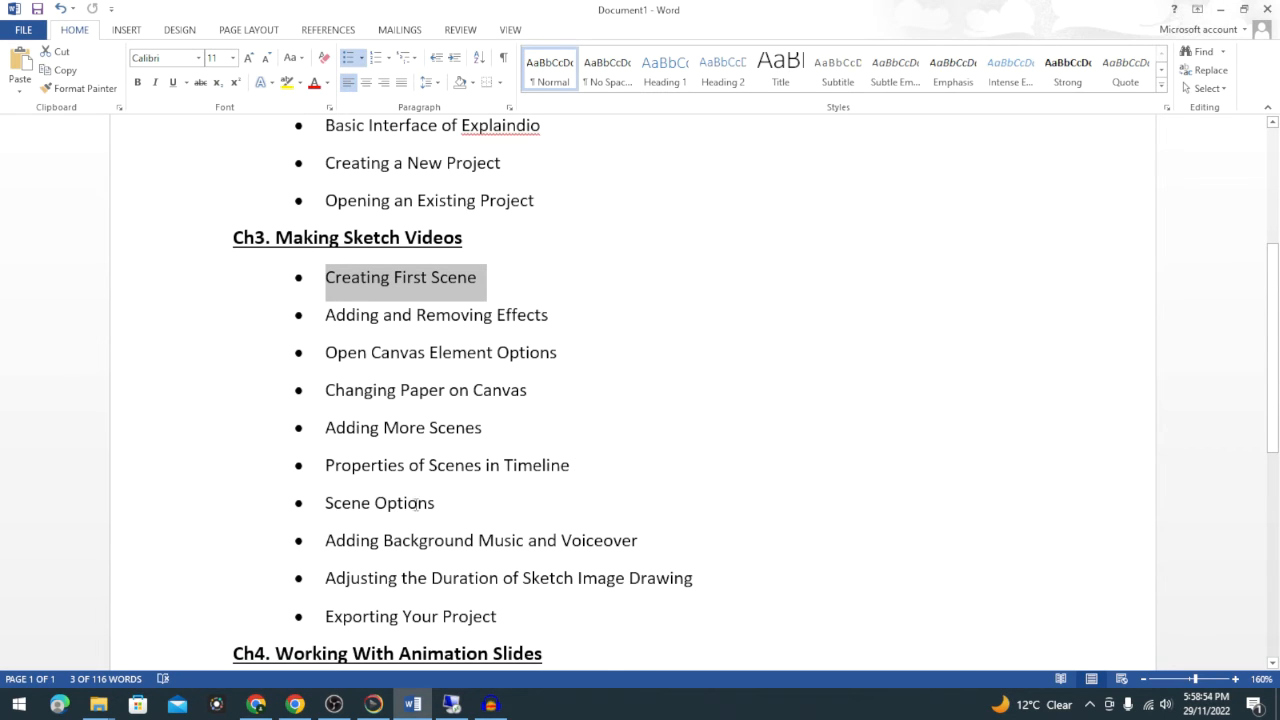
click(373, 704)
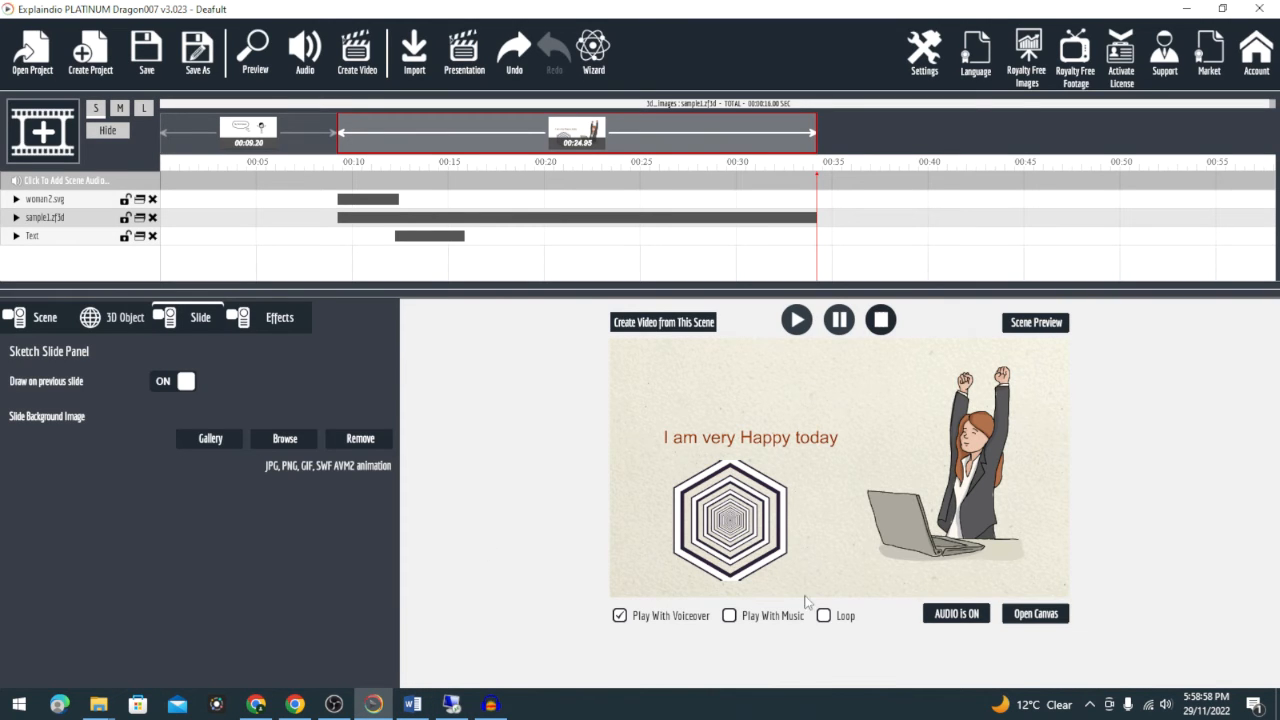
Flip the 3D object and move it on top of the other elements in the second scene's canvas, and close the canvas.
click(1014, 621)
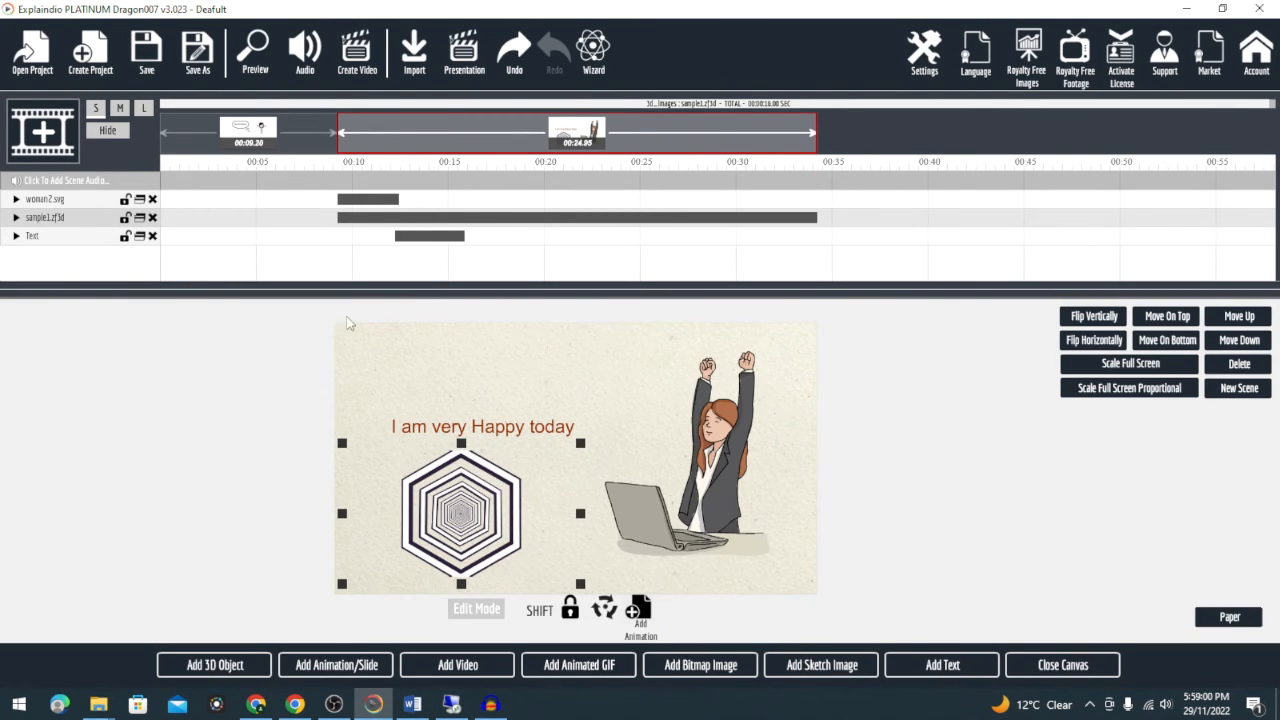
click(1090, 336)
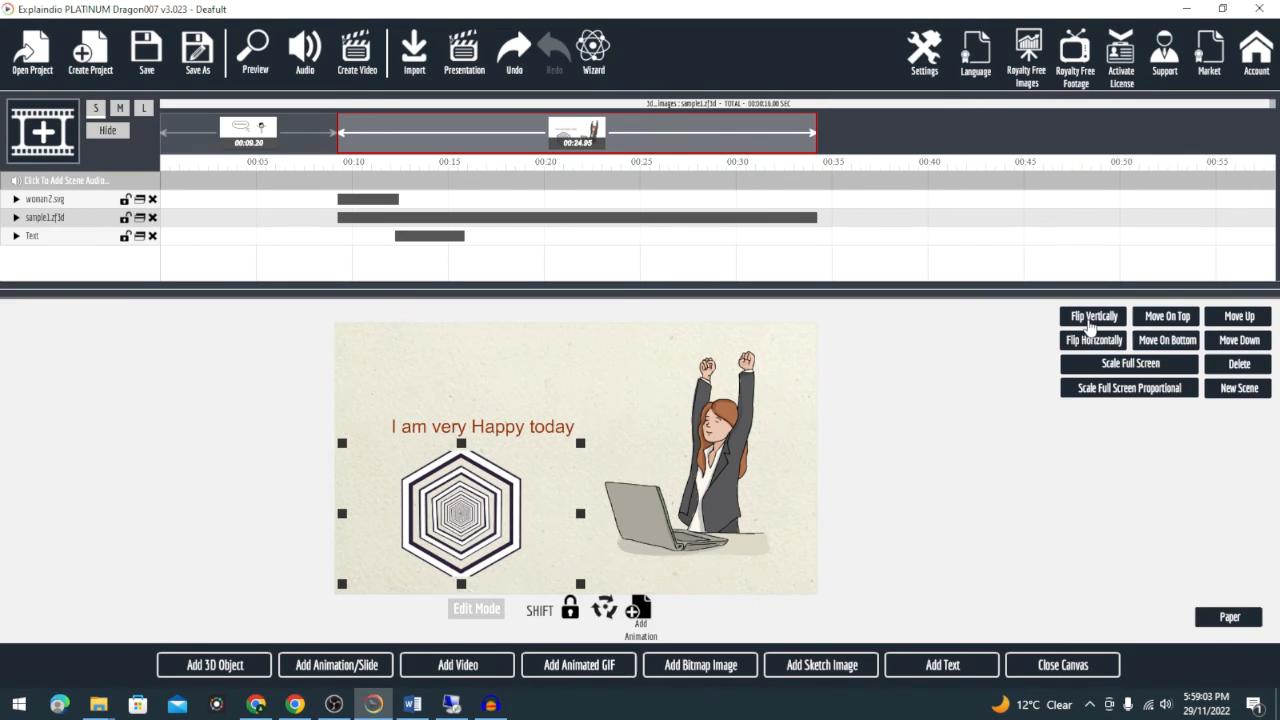
click(1172, 318)
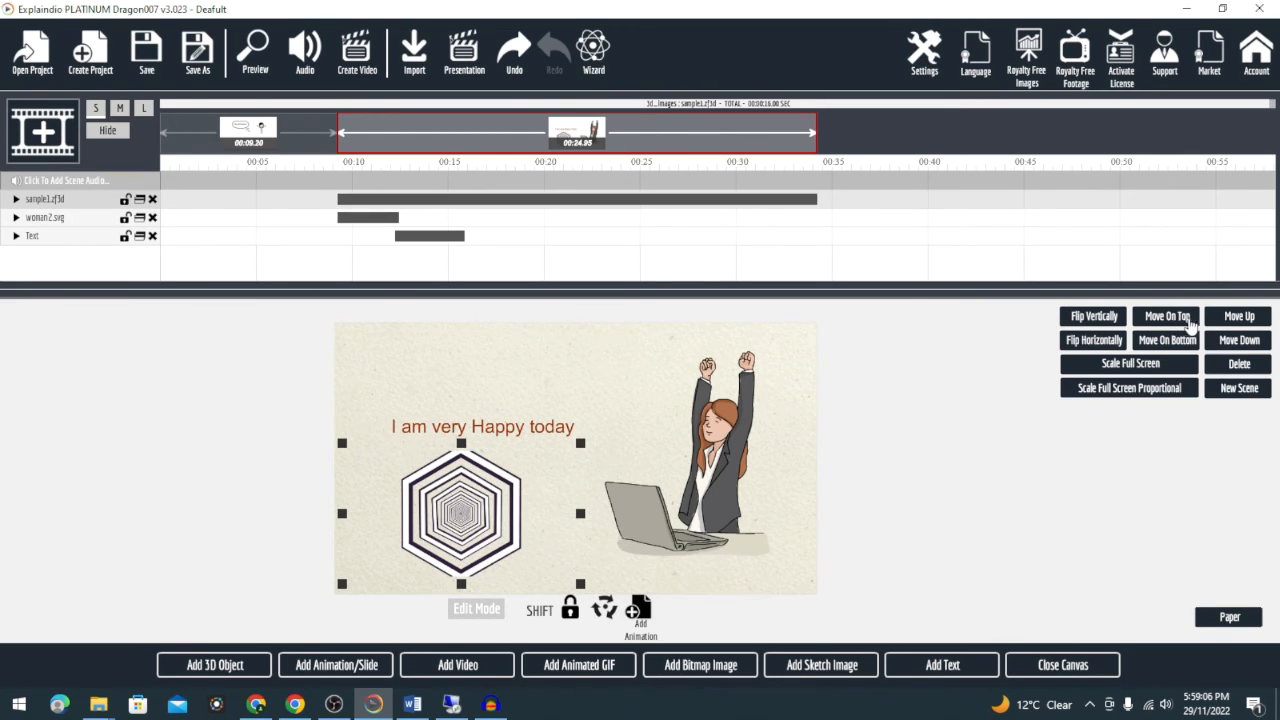
click(1097, 322)
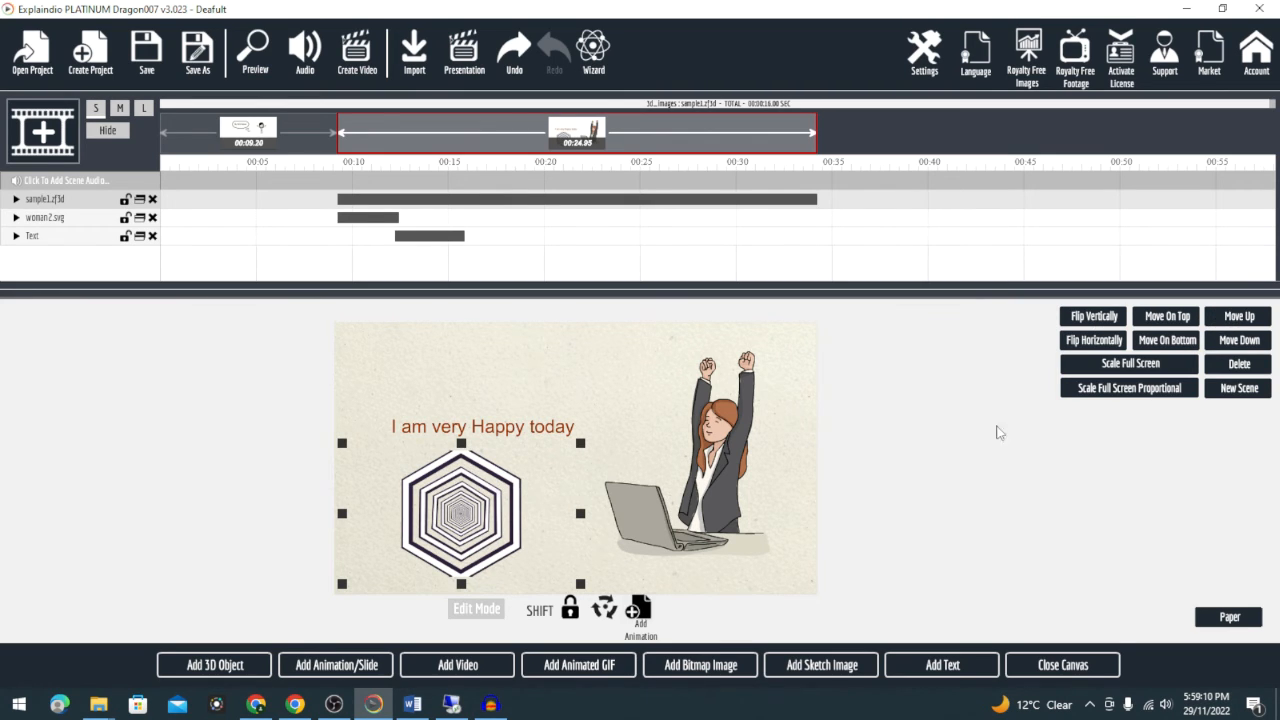
click(412, 704)
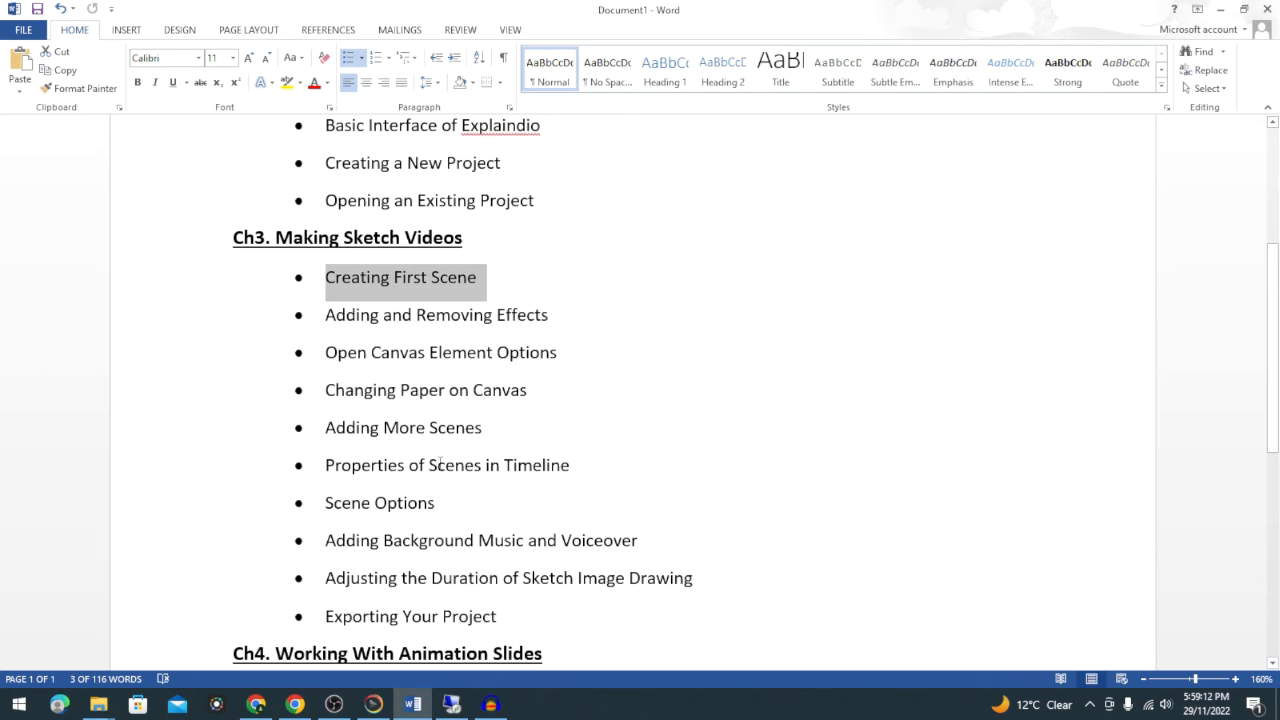
scroll(437, 463, down, 1)
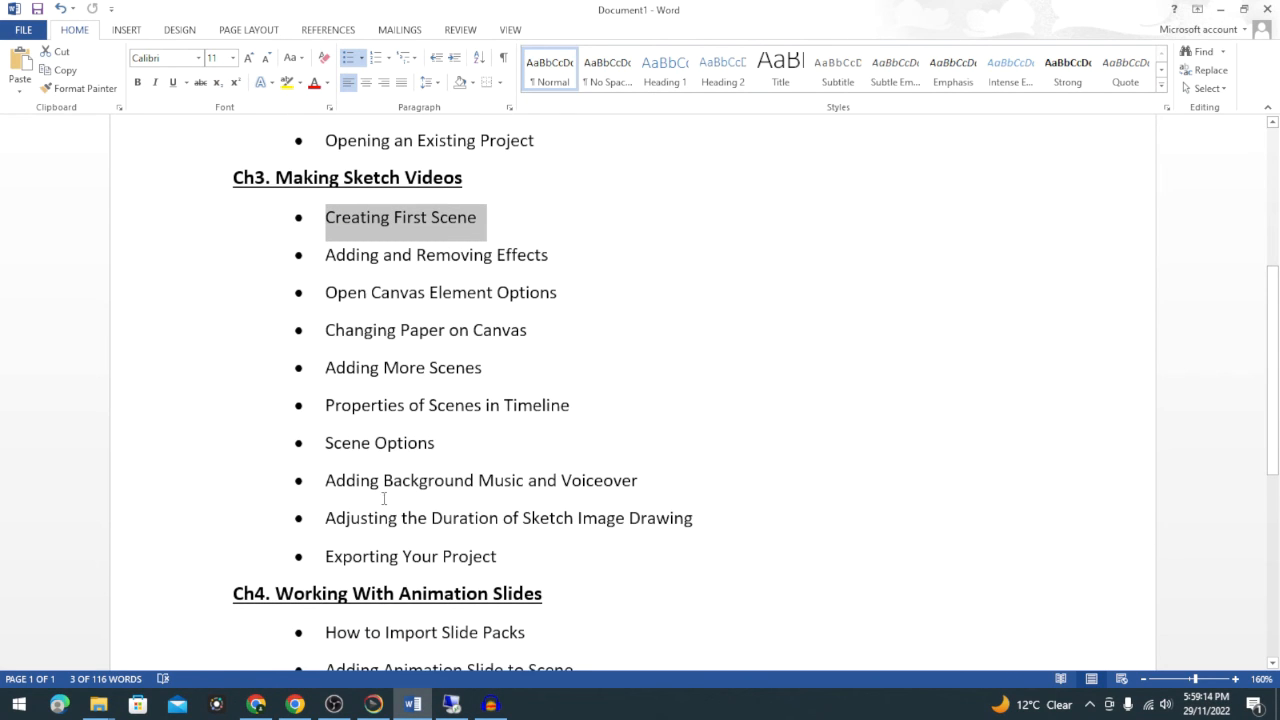
click(412, 704)
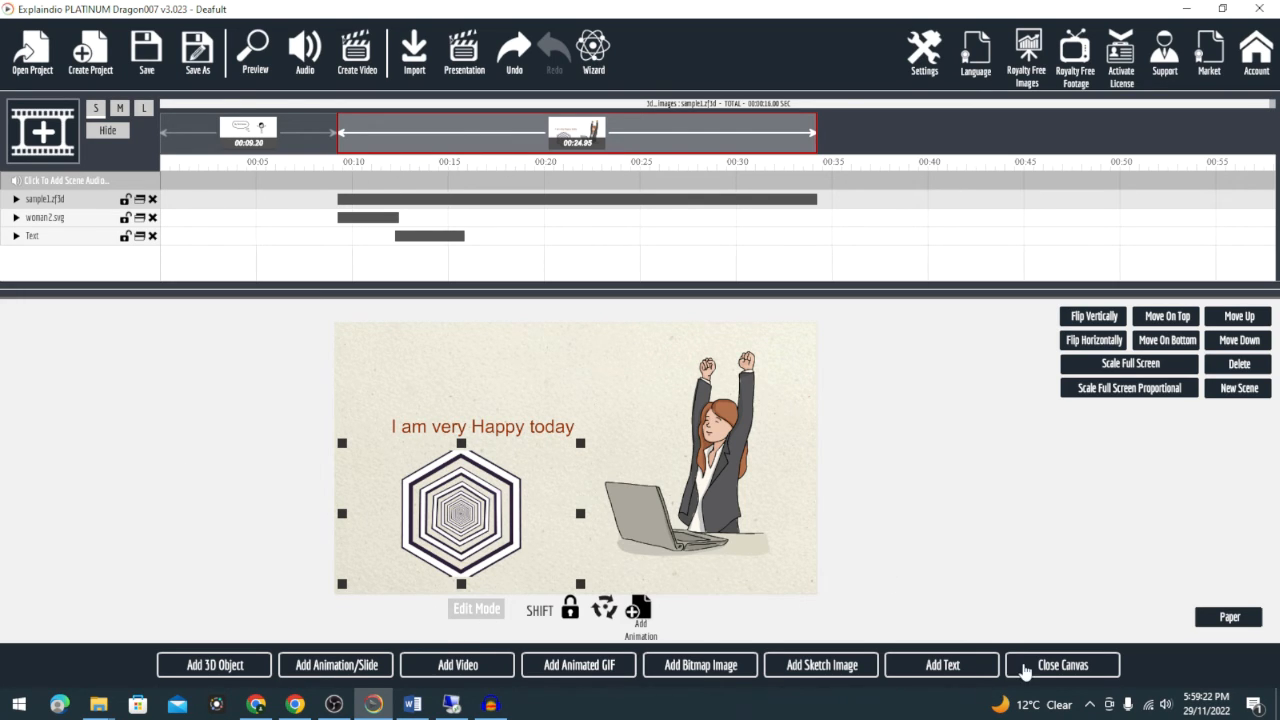
click(1022, 668)
click(48, 324)
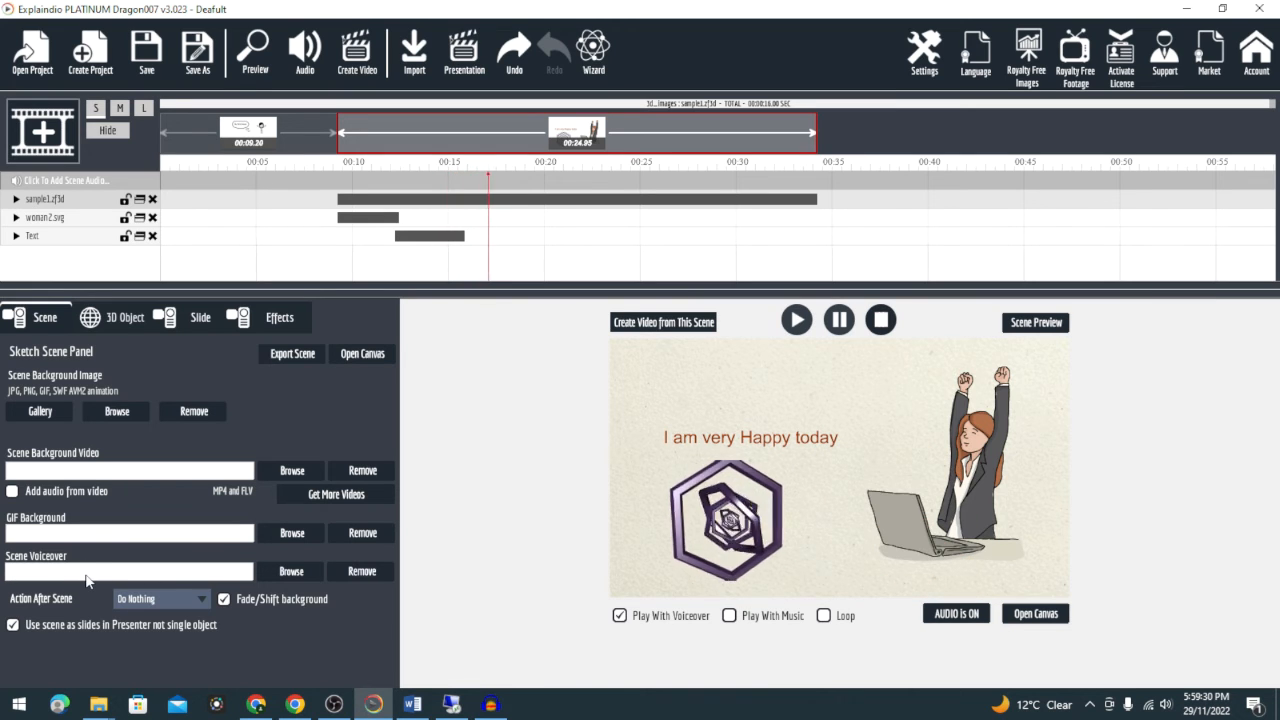
Enable the voice track in the project's sound settings, leaving the music track disabled.
click(302, 55)
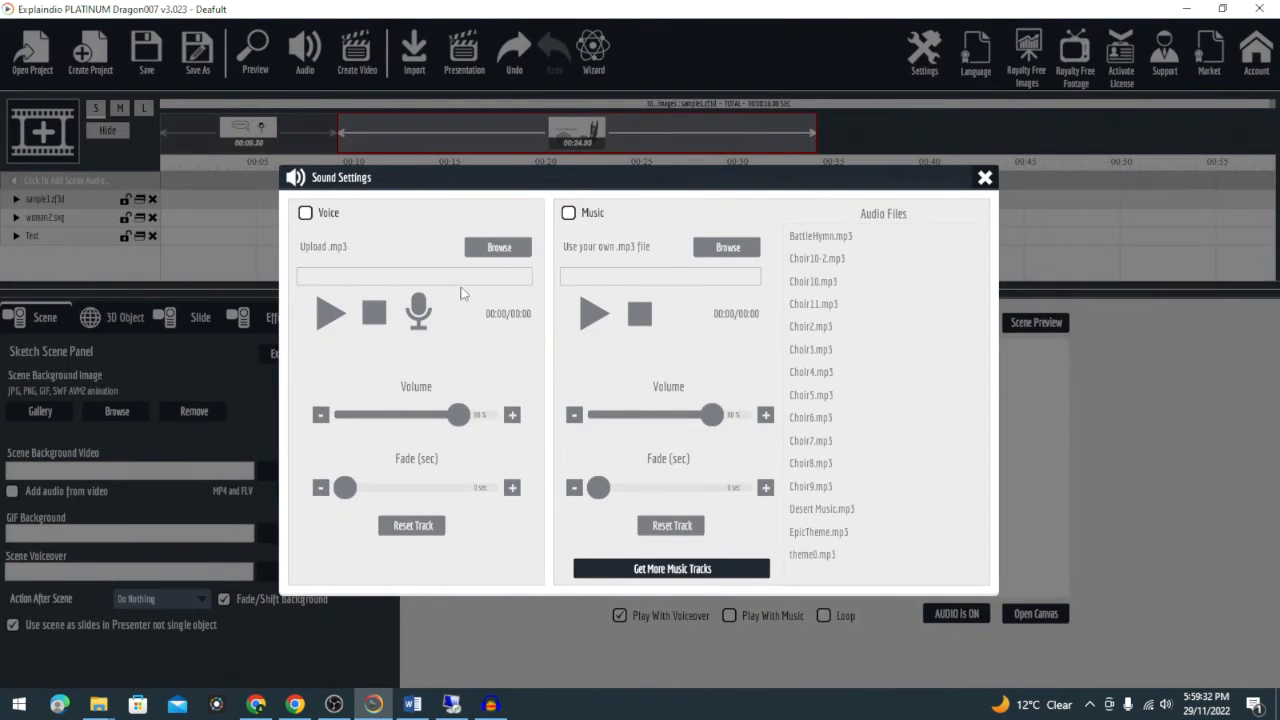
click(304, 215)
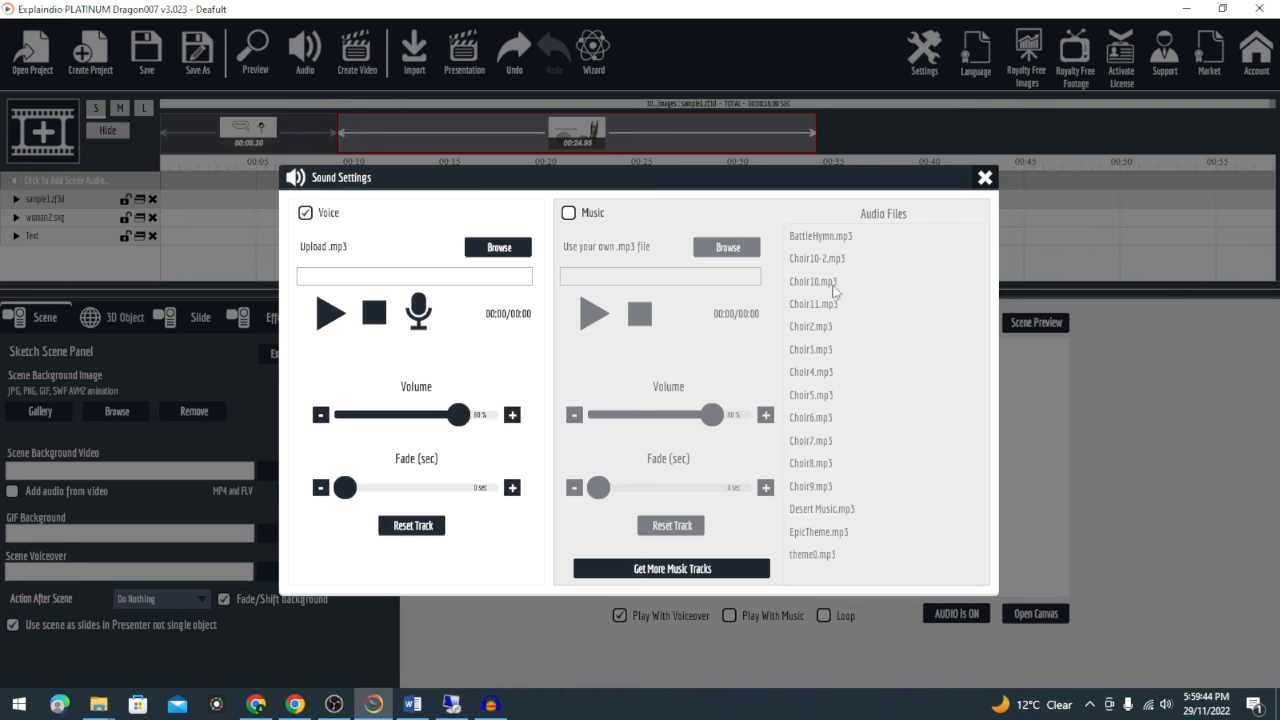
click(569, 213)
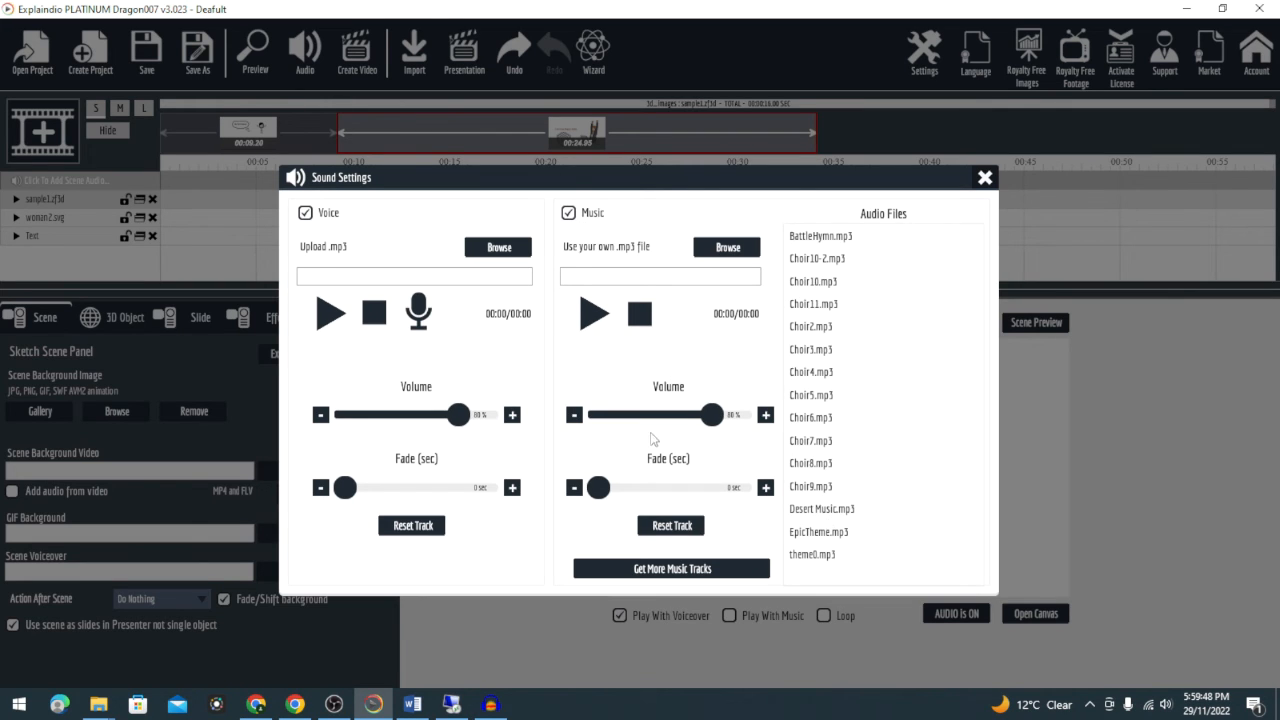
click(576, 214)
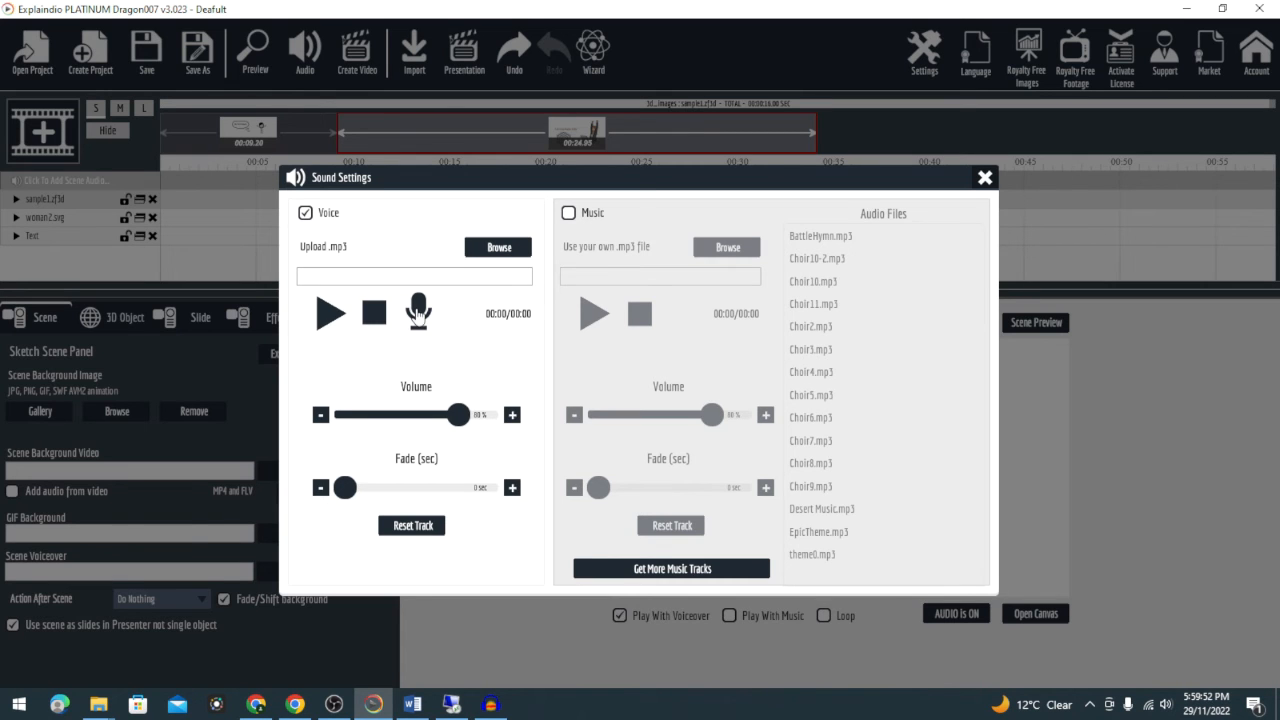
click(985, 177)
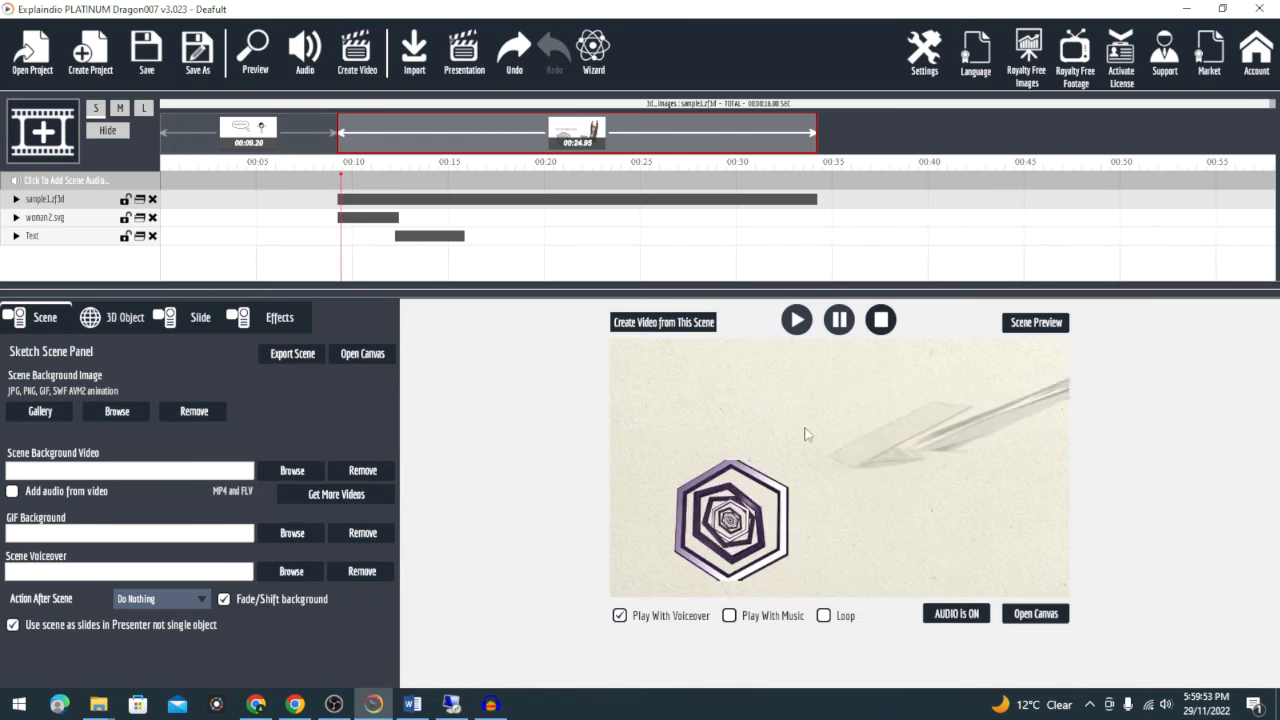
Check the outline in Word and delete the sample1.zf3d object from the second scene.
click(410, 705)
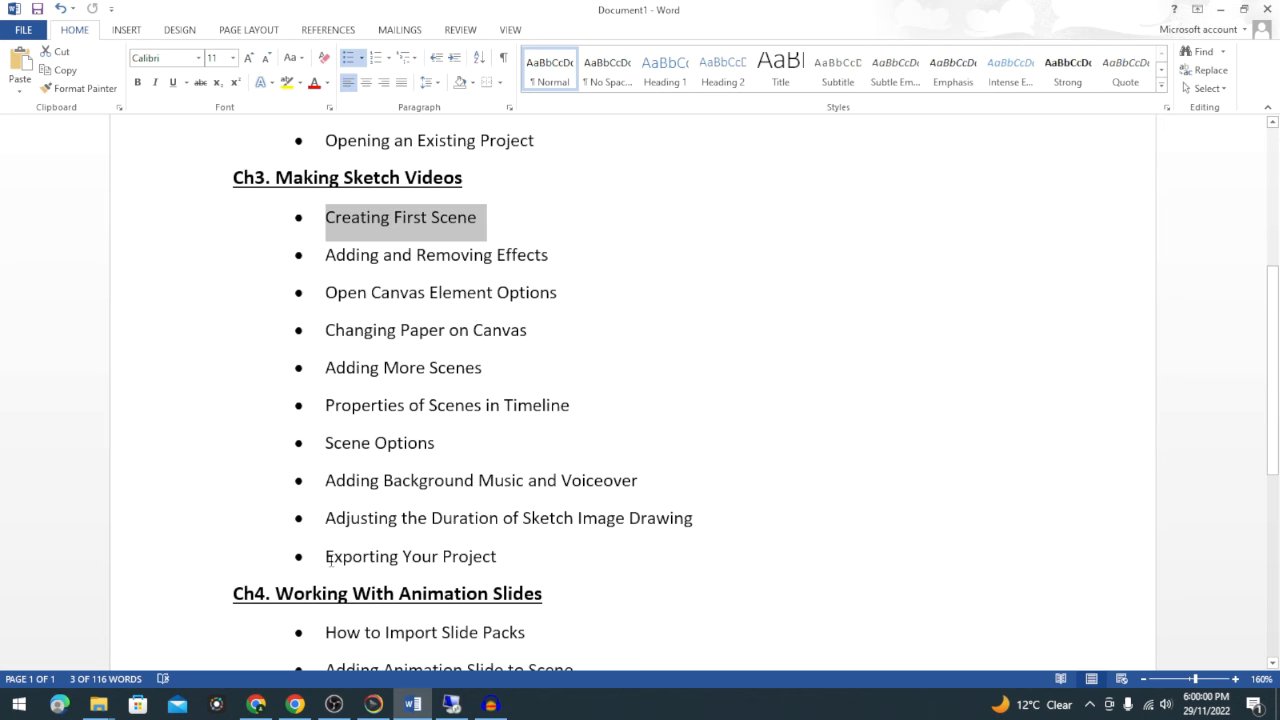
click(405, 705)
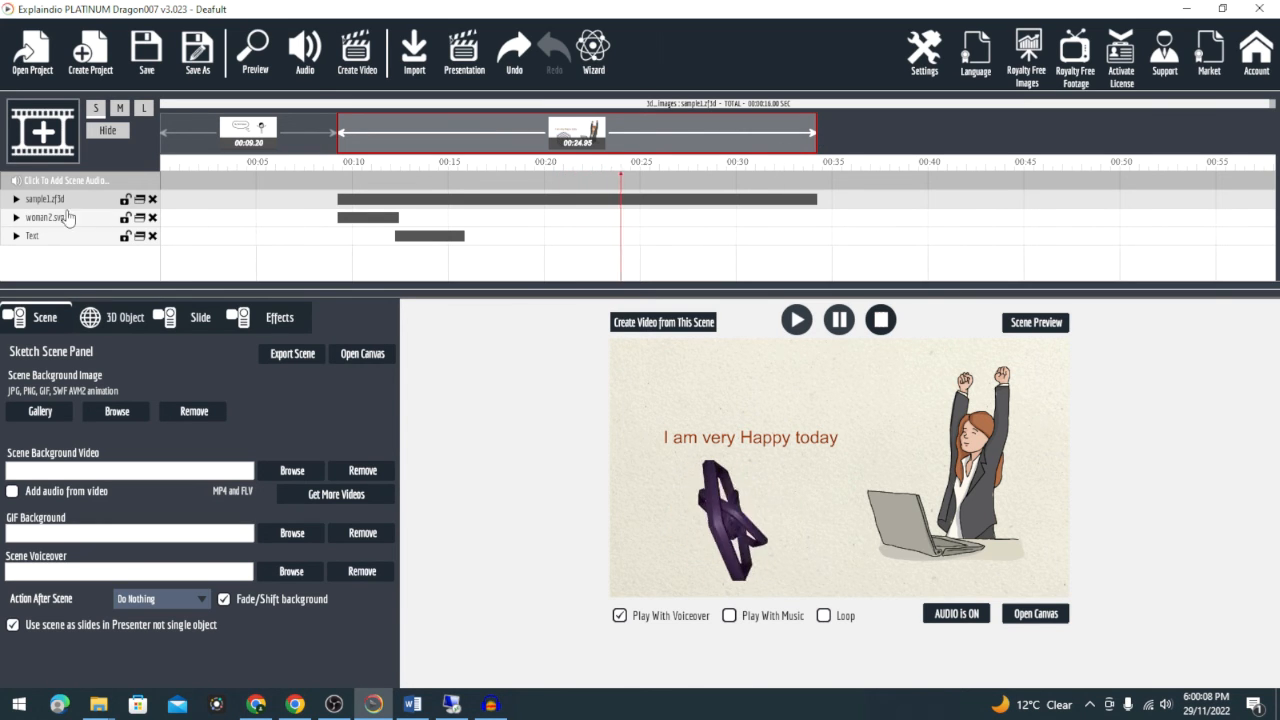
click(152, 199)
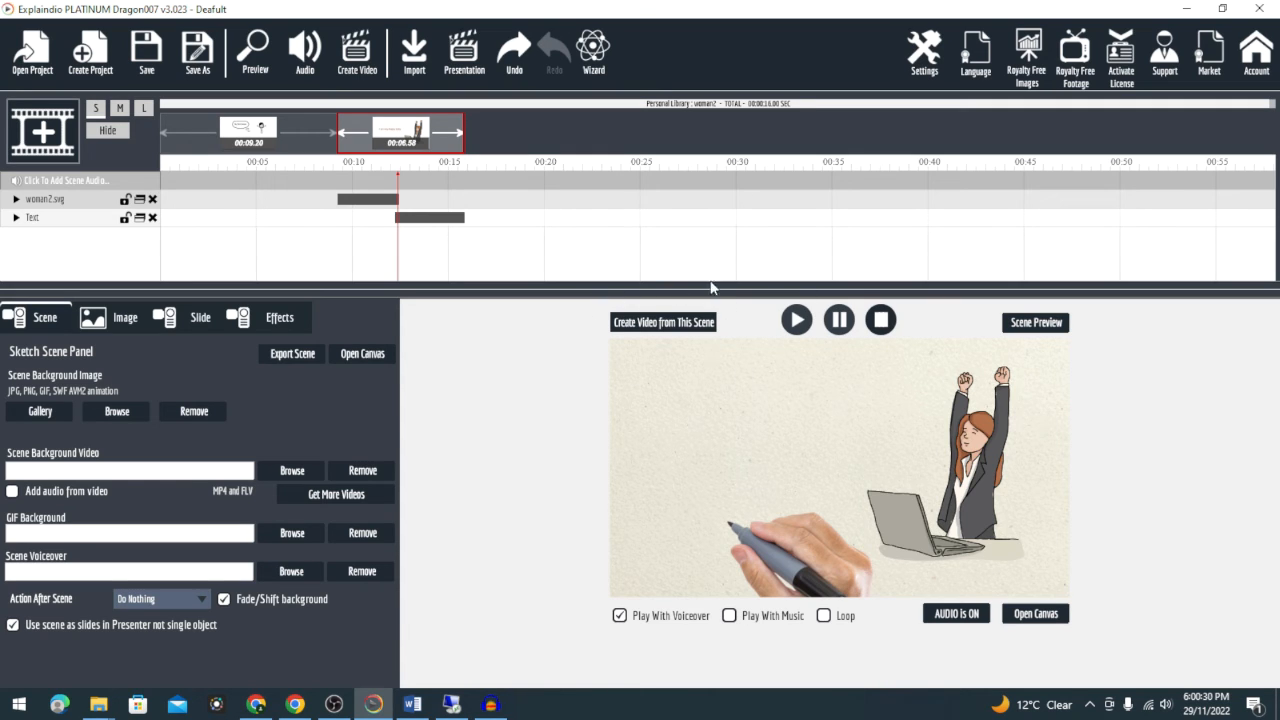
Review the video size, quality and speed options for exporting only the second scene, and leave without exporting.
click(645, 325)
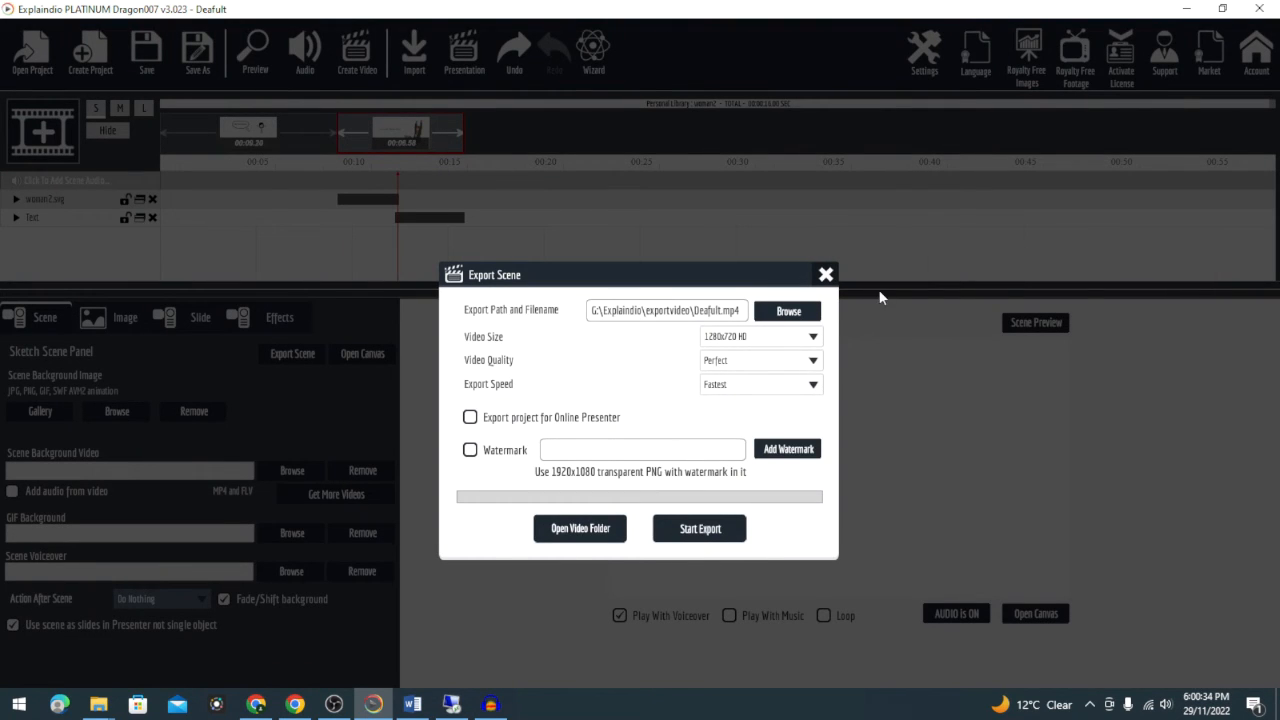
click(812, 337)
click(812, 337)
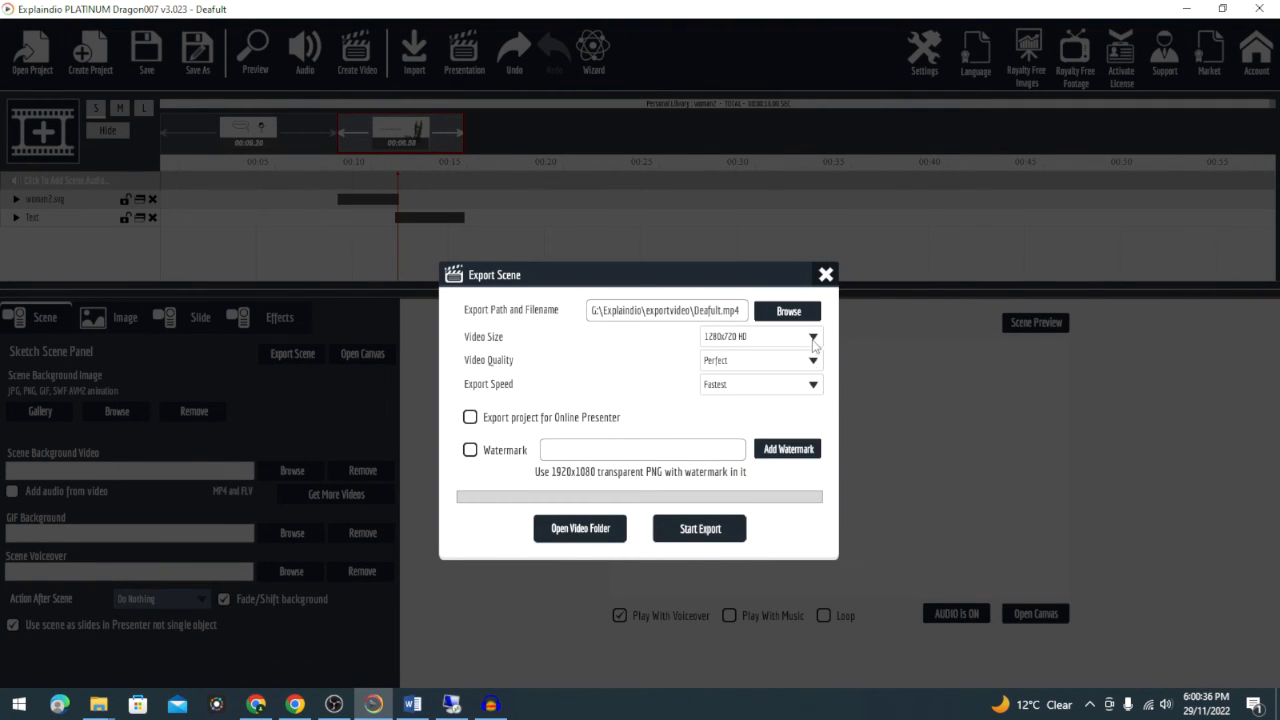
click(752, 369)
click(750, 365)
click(733, 392)
click(737, 387)
click(825, 274)
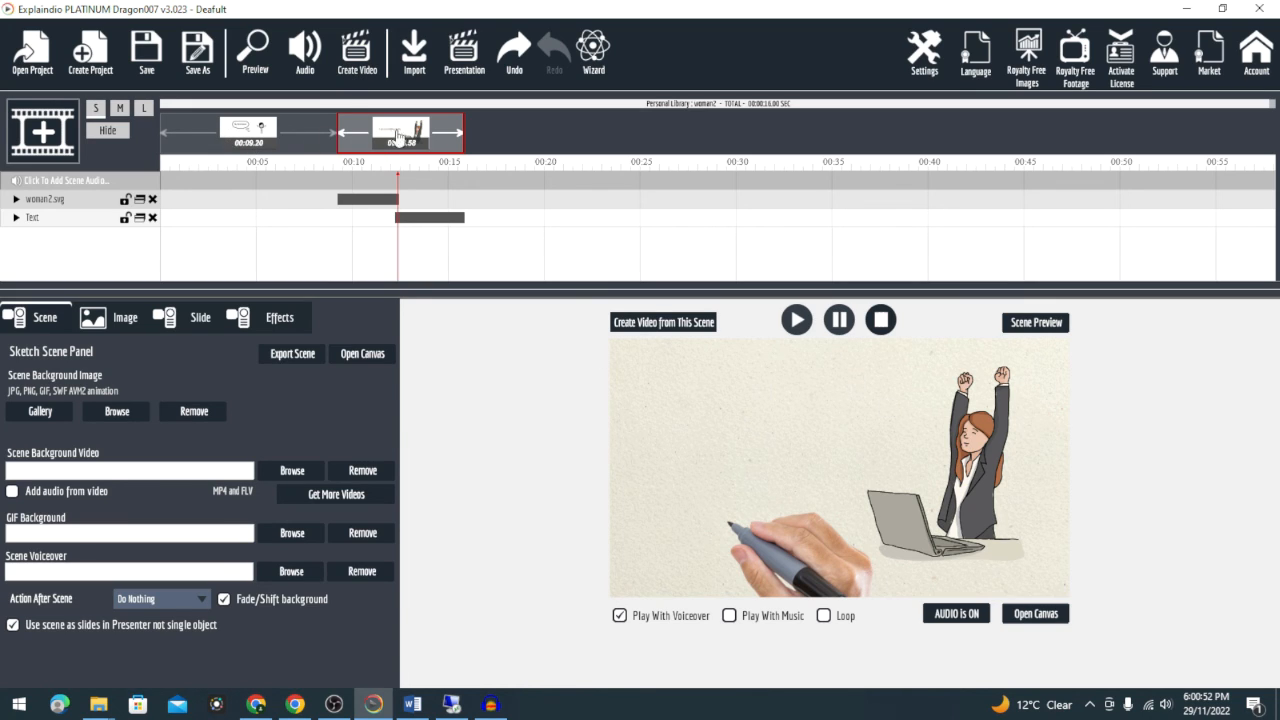
Export the whole project as a video named Deafult in the exportvideo folder.
click(362, 70)
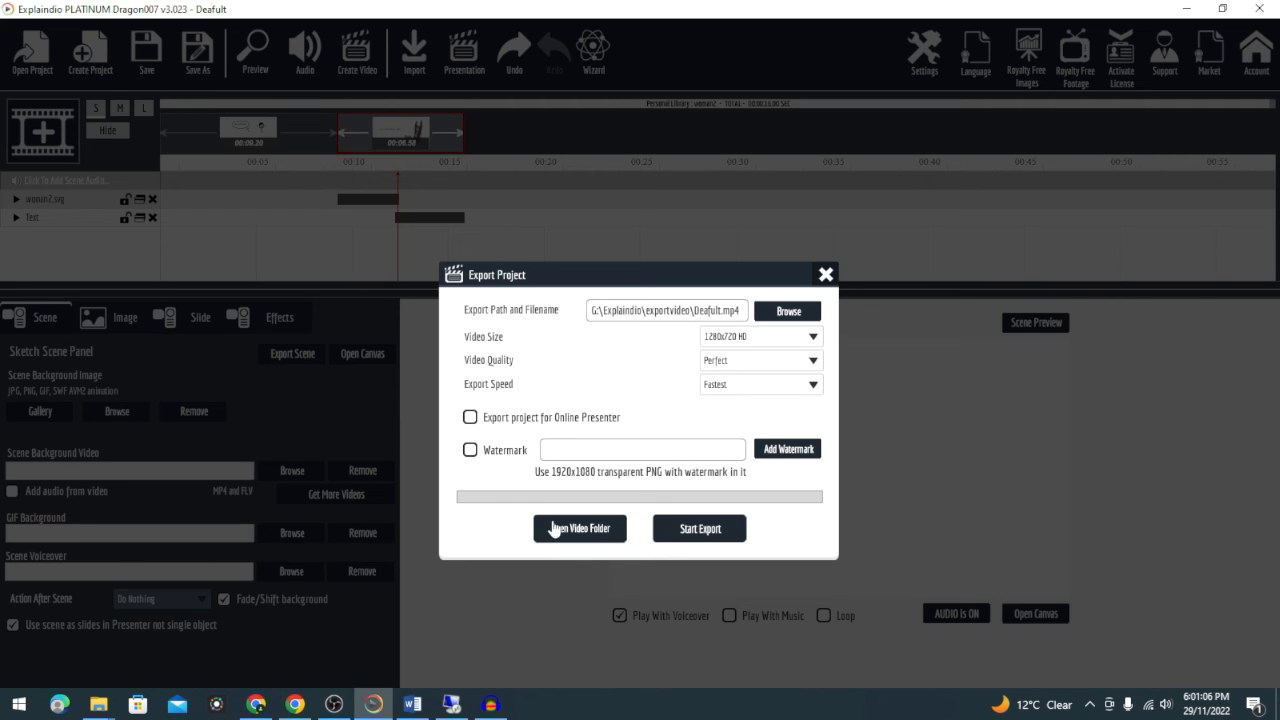
click(695, 530)
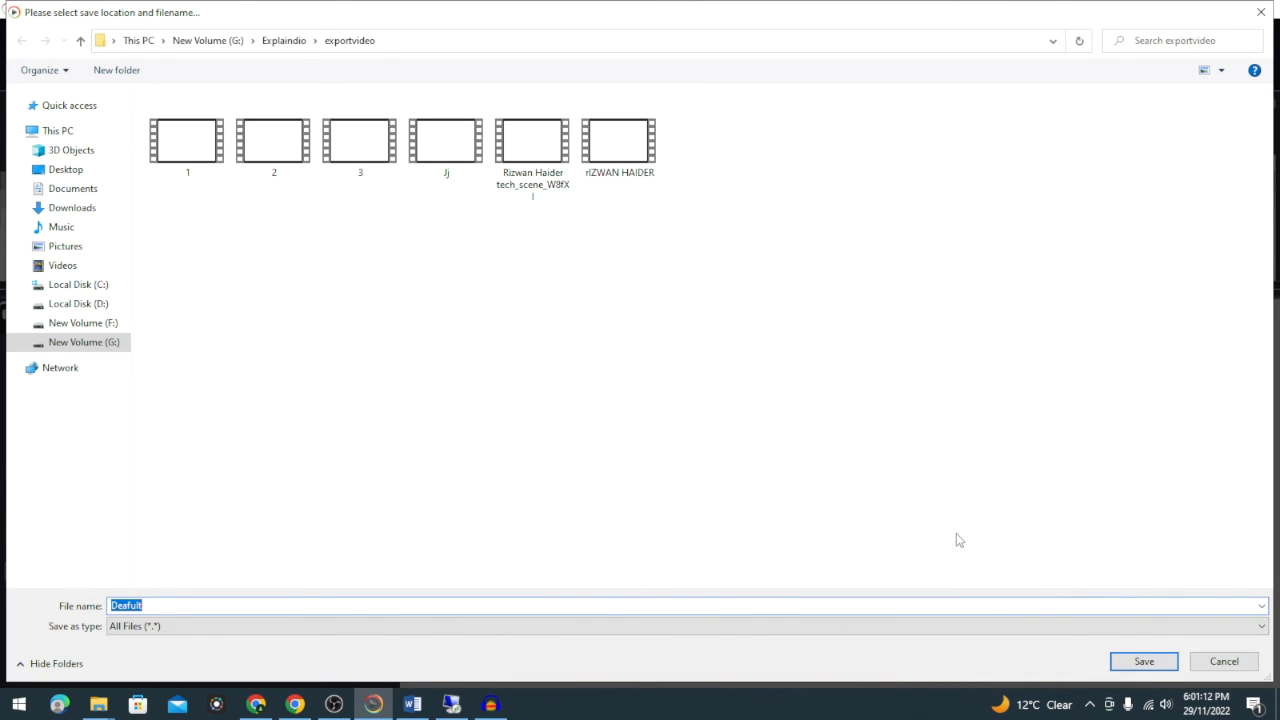
click(1145, 662)
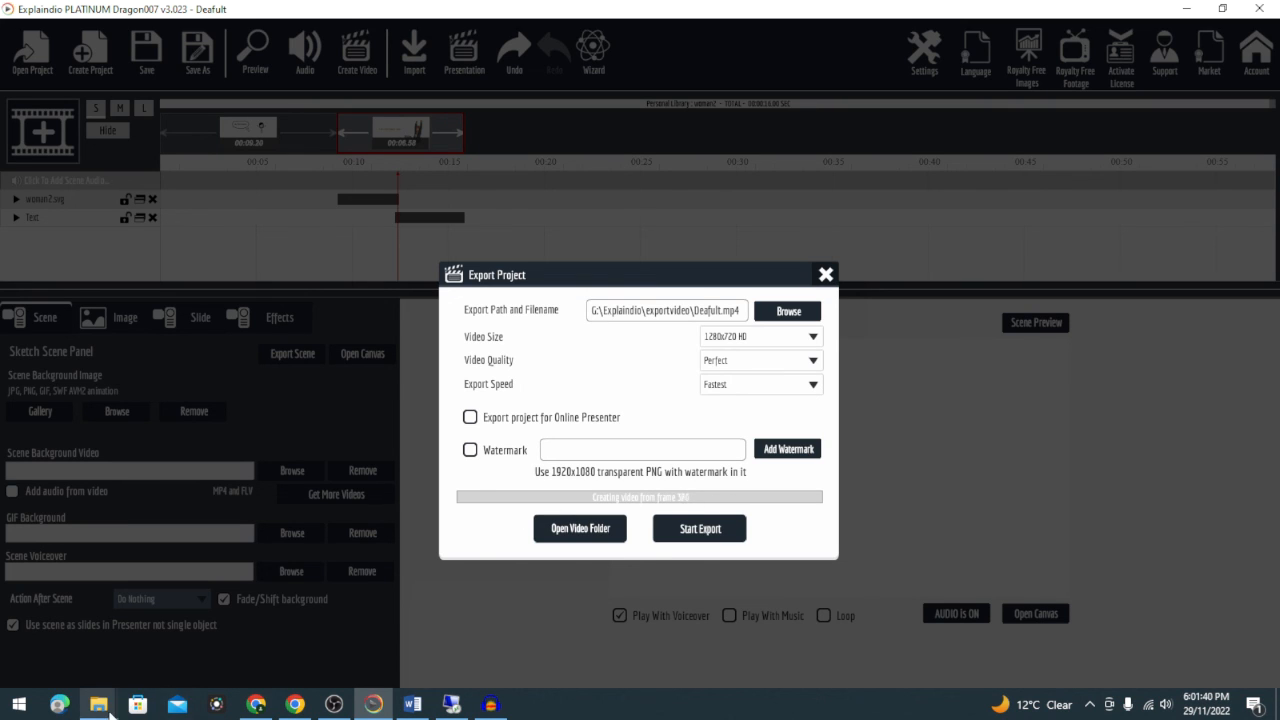
Open the exportvideo folder inside G:\Explaindio in File Explorer and check the export progress in Explaindio.
mouse_move(98, 704)
click(132, 645)
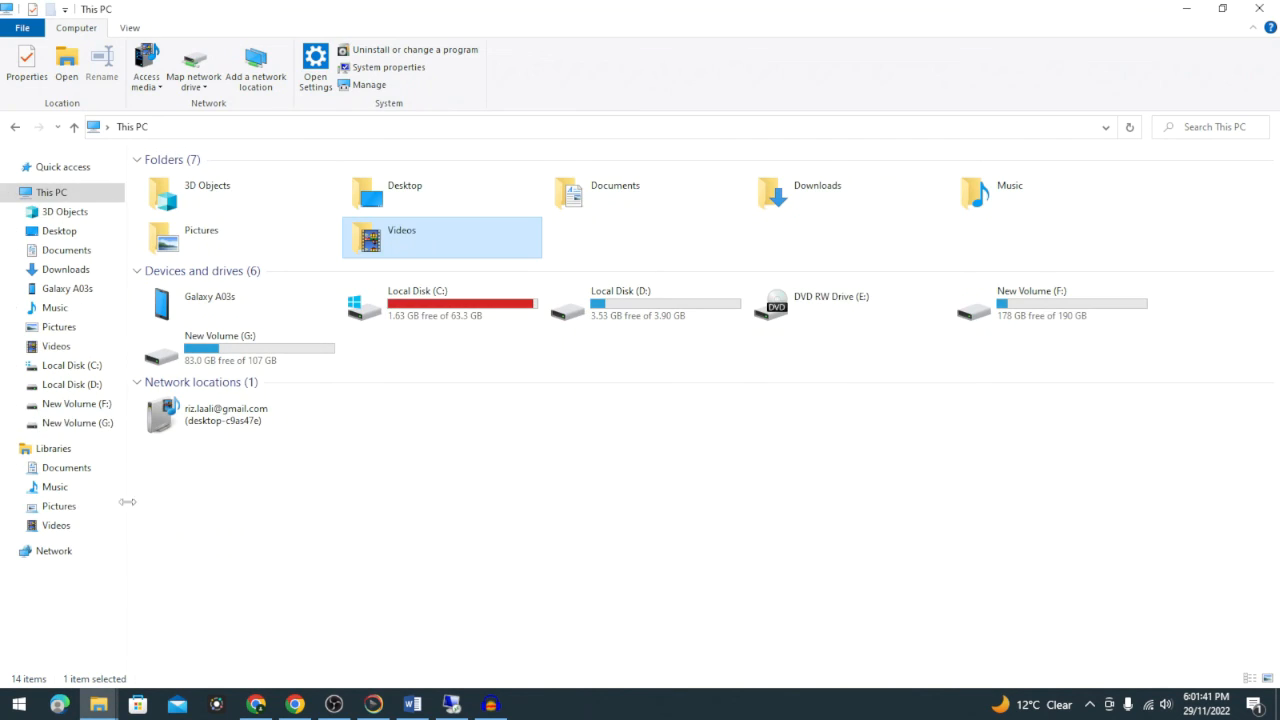
click(88, 424)
scroll(853, 385, down, 3)
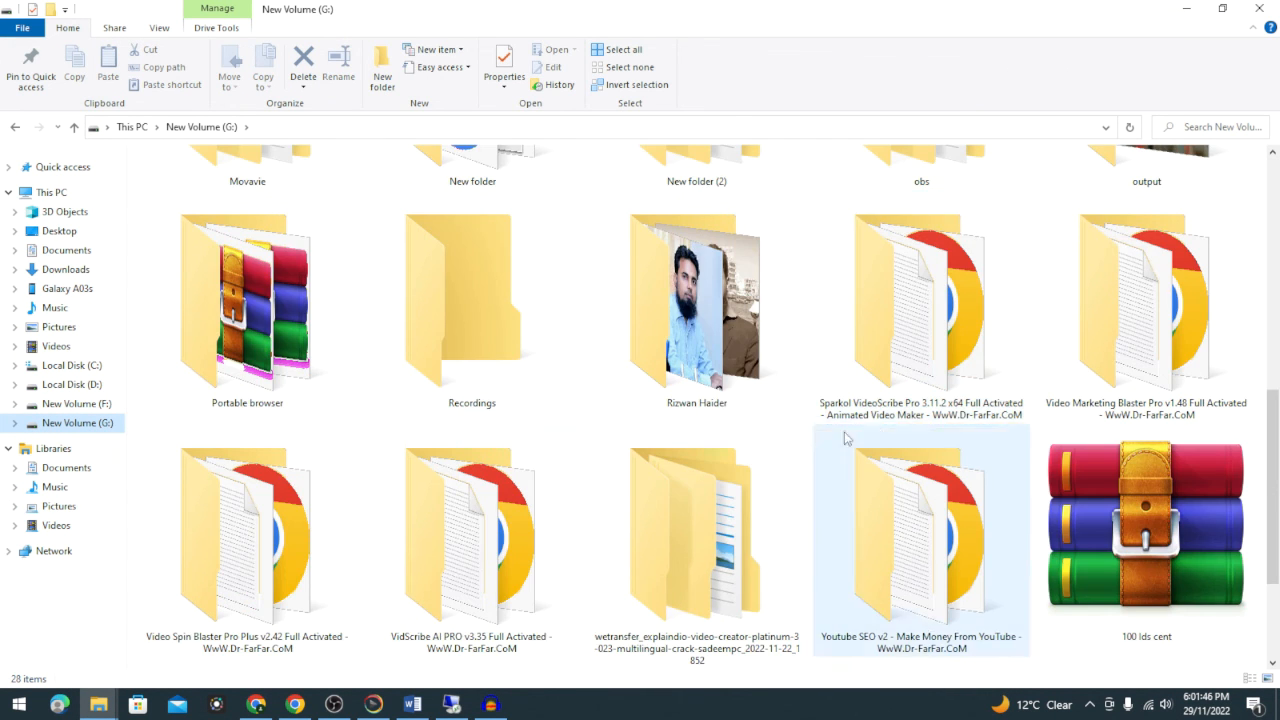
scroll(634, 500, up, 5)
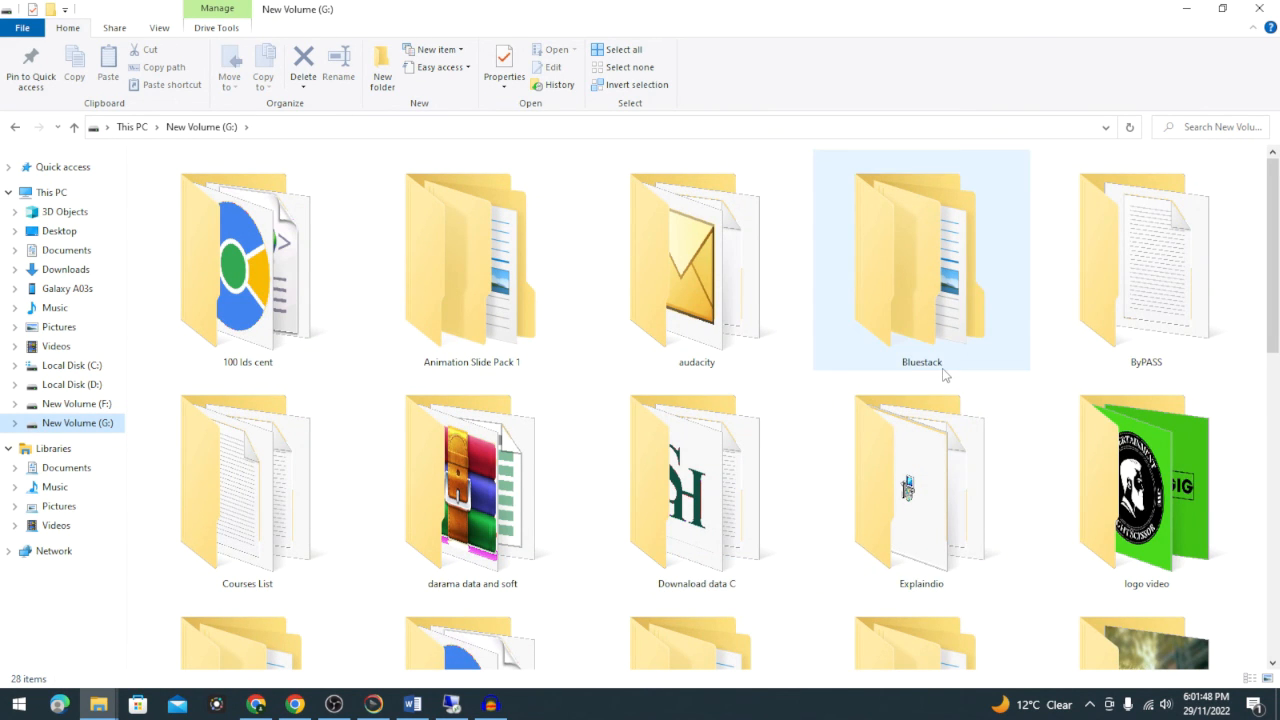
double_click(850, 450)
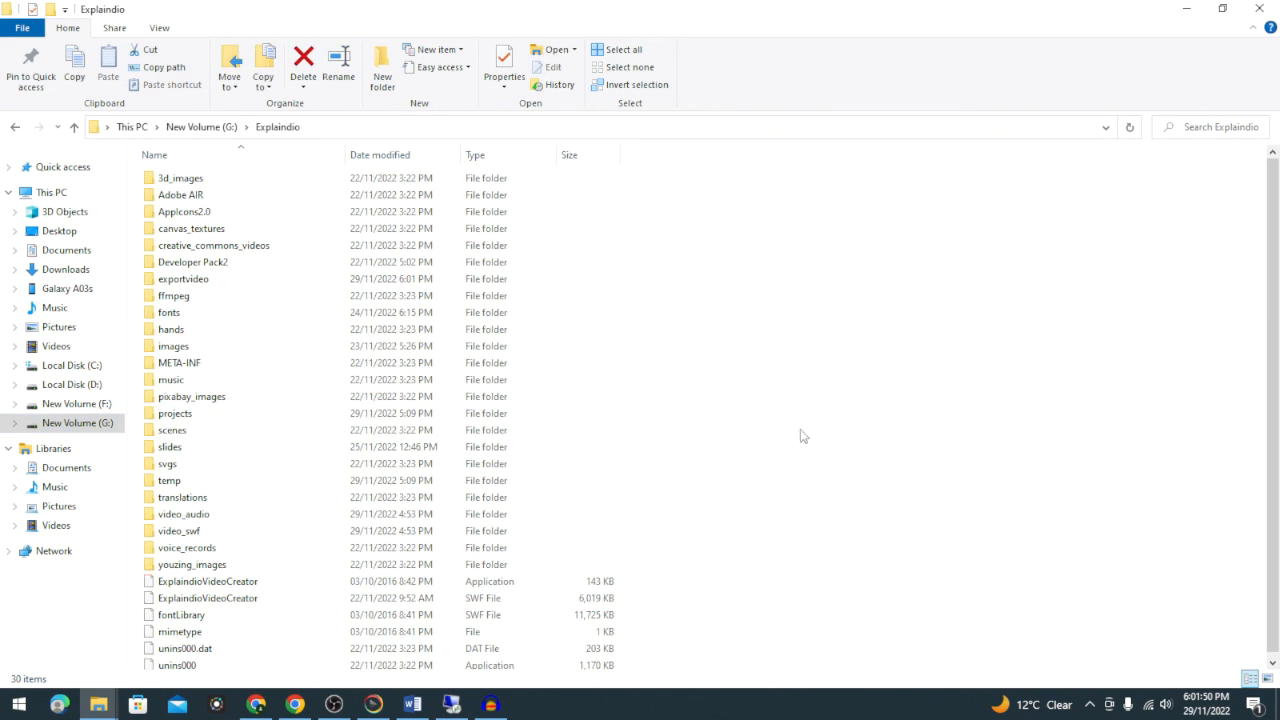
double_click(181, 279)
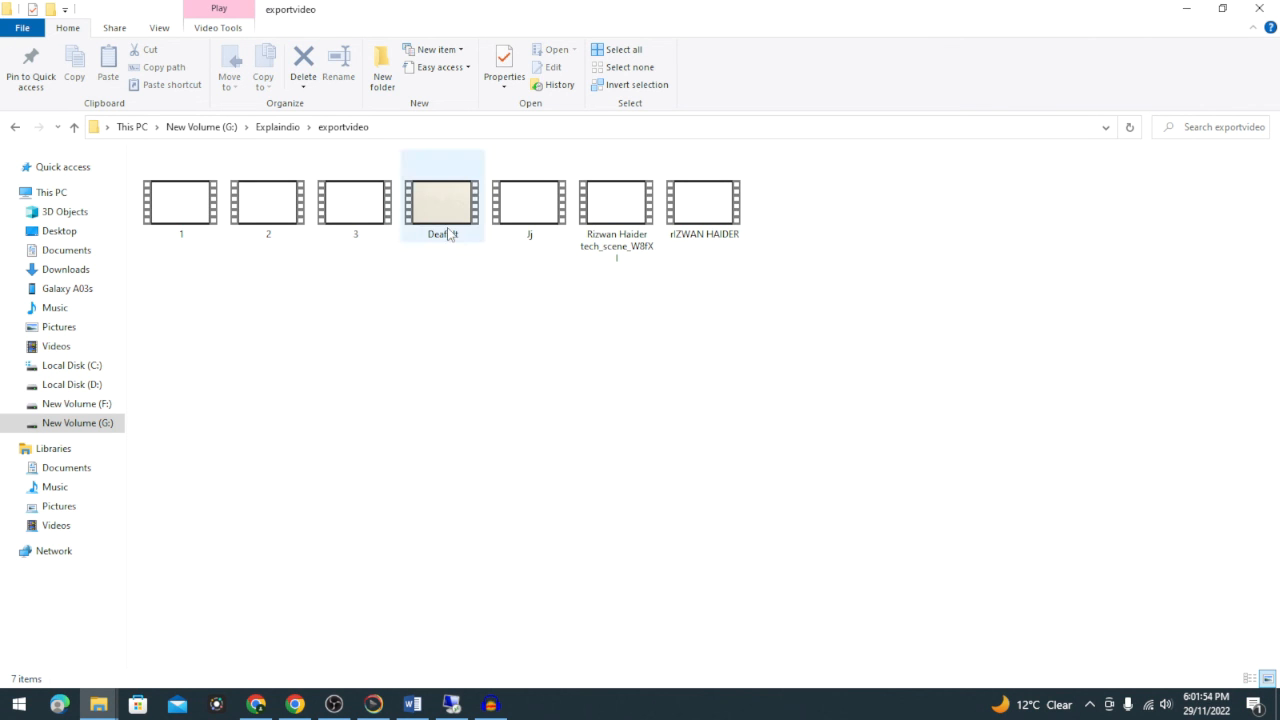
click(373, 704)
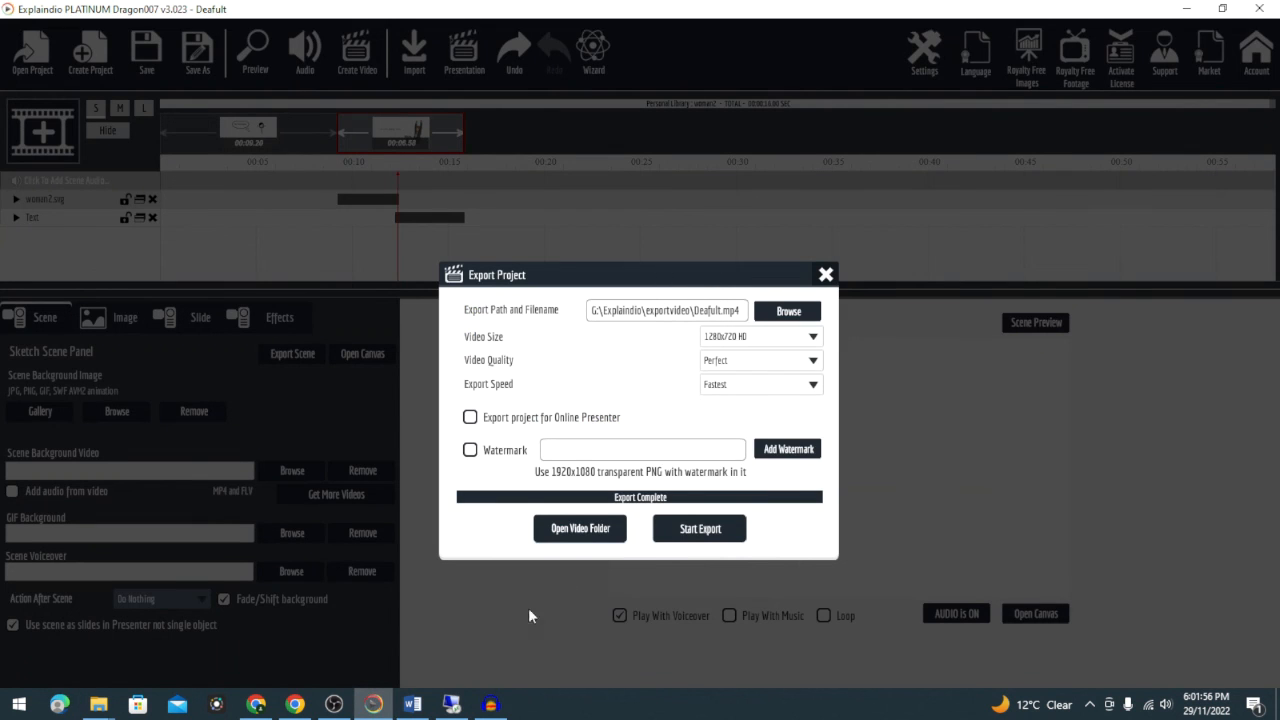
click(372, 704)
Play the exported Deafult video through, close the player, and close the Export Project dialog in Explaindio.
double_click(440, 222)
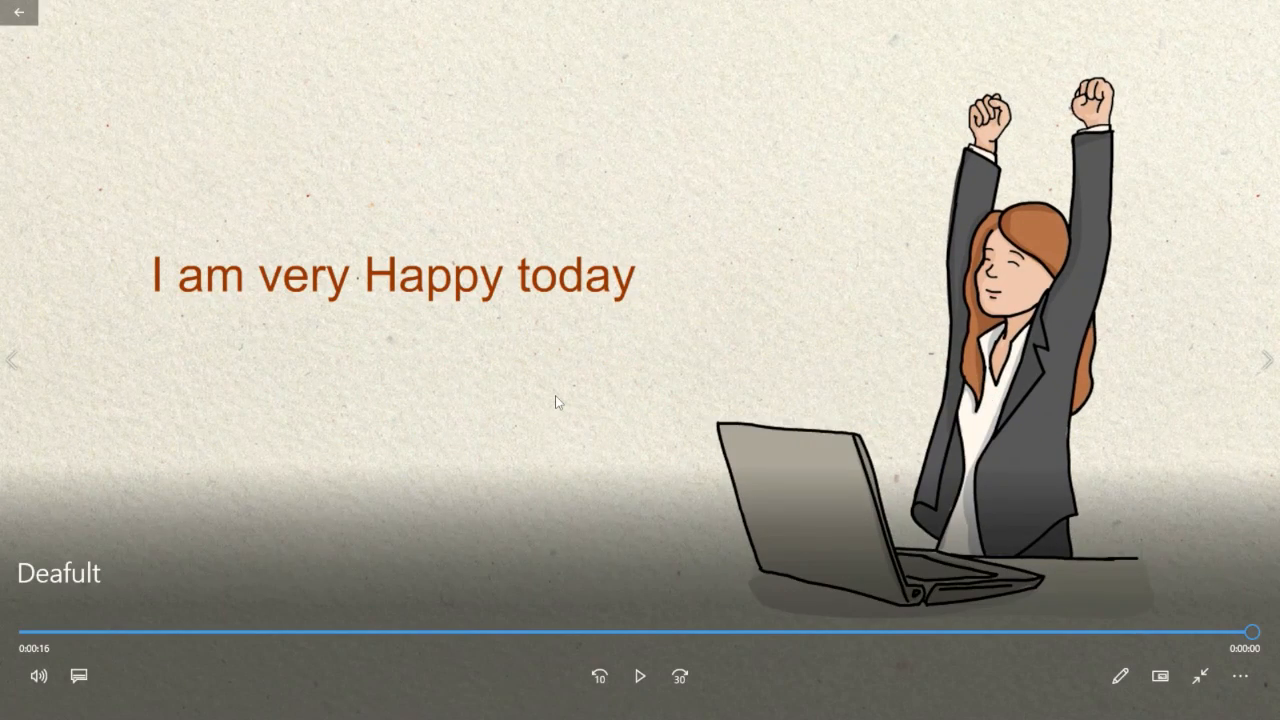
click(1200, 676)
click(1258, 13)
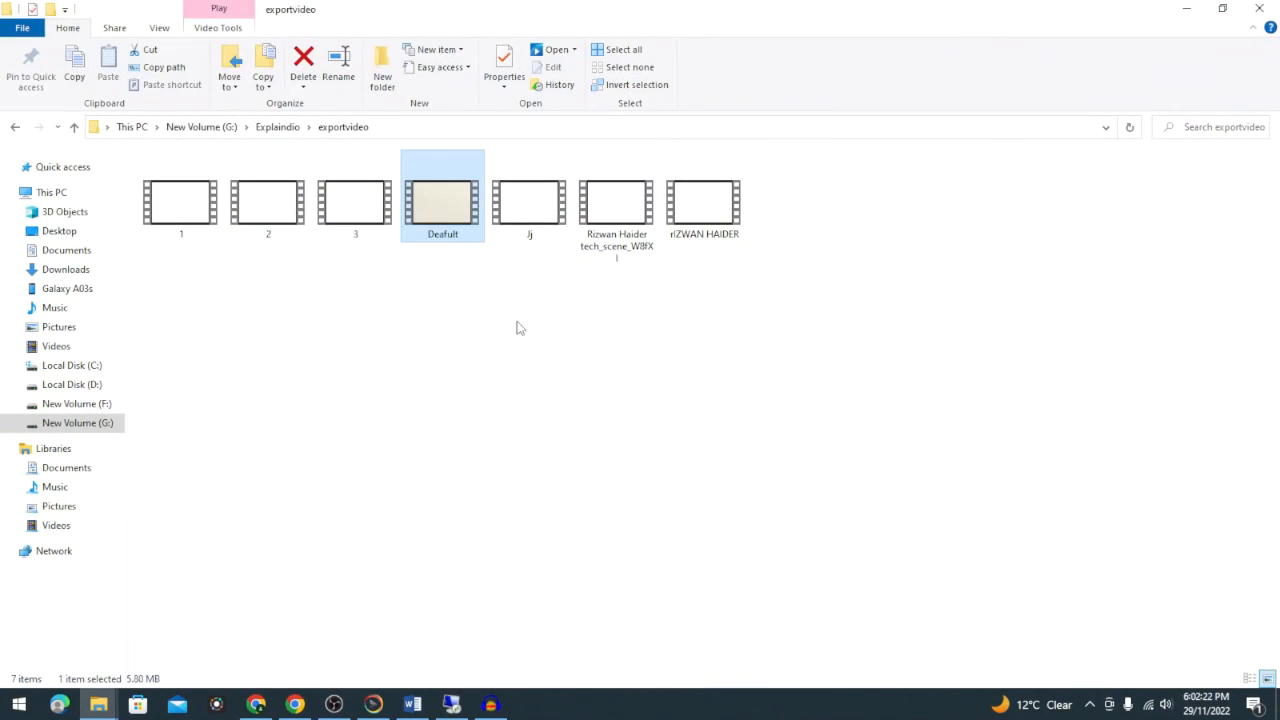
click(373, 704)
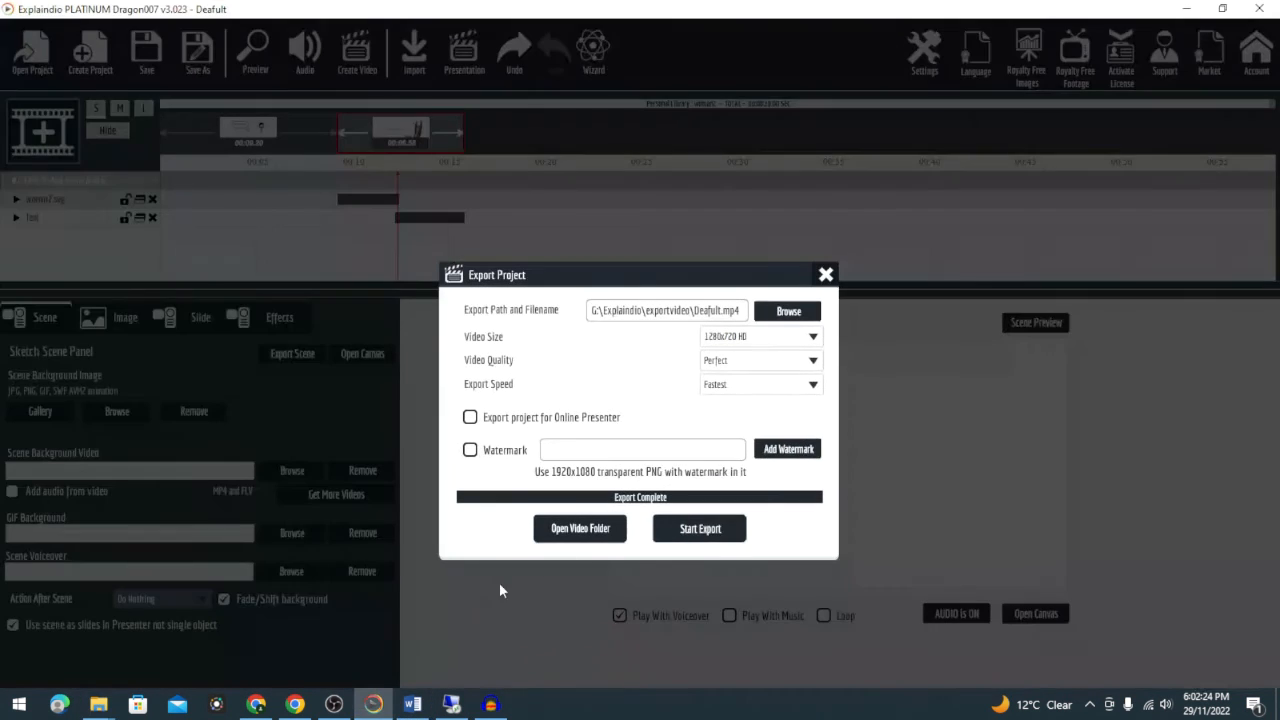
click(826, 276)
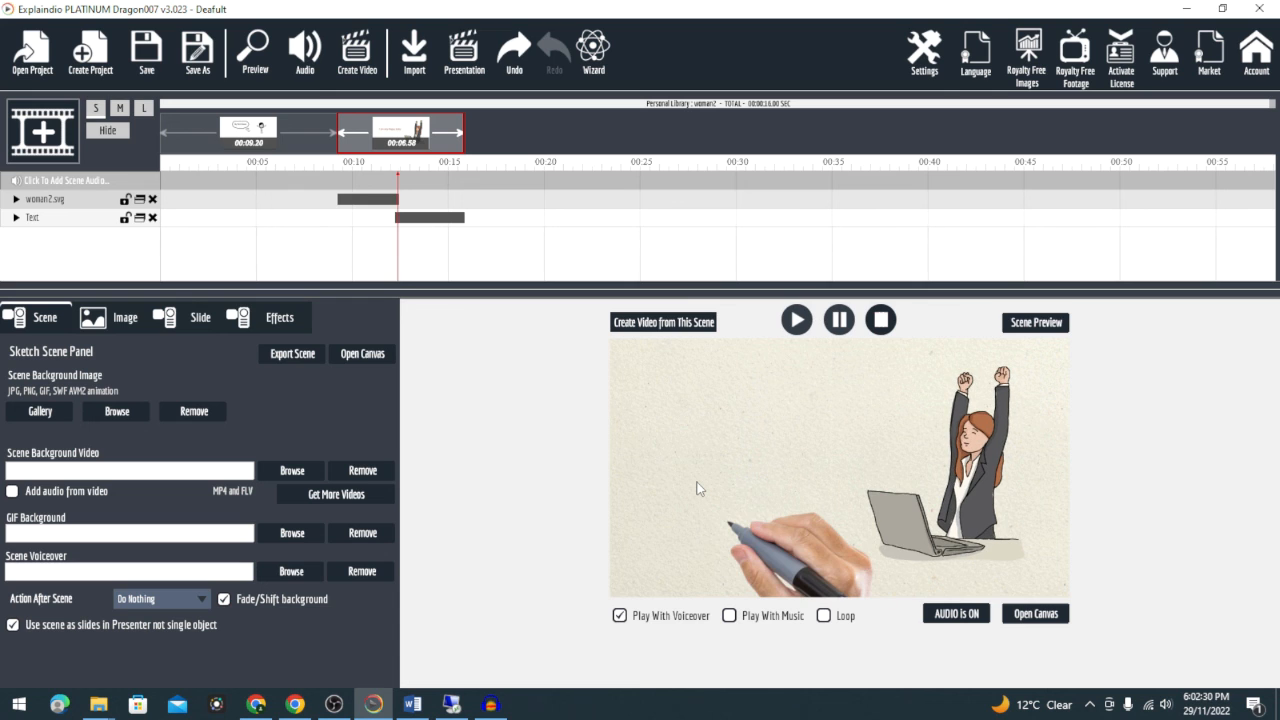
Review the Ch4. Working With Animation Slides heading and its topics in the Word outline.
click(413, 705)
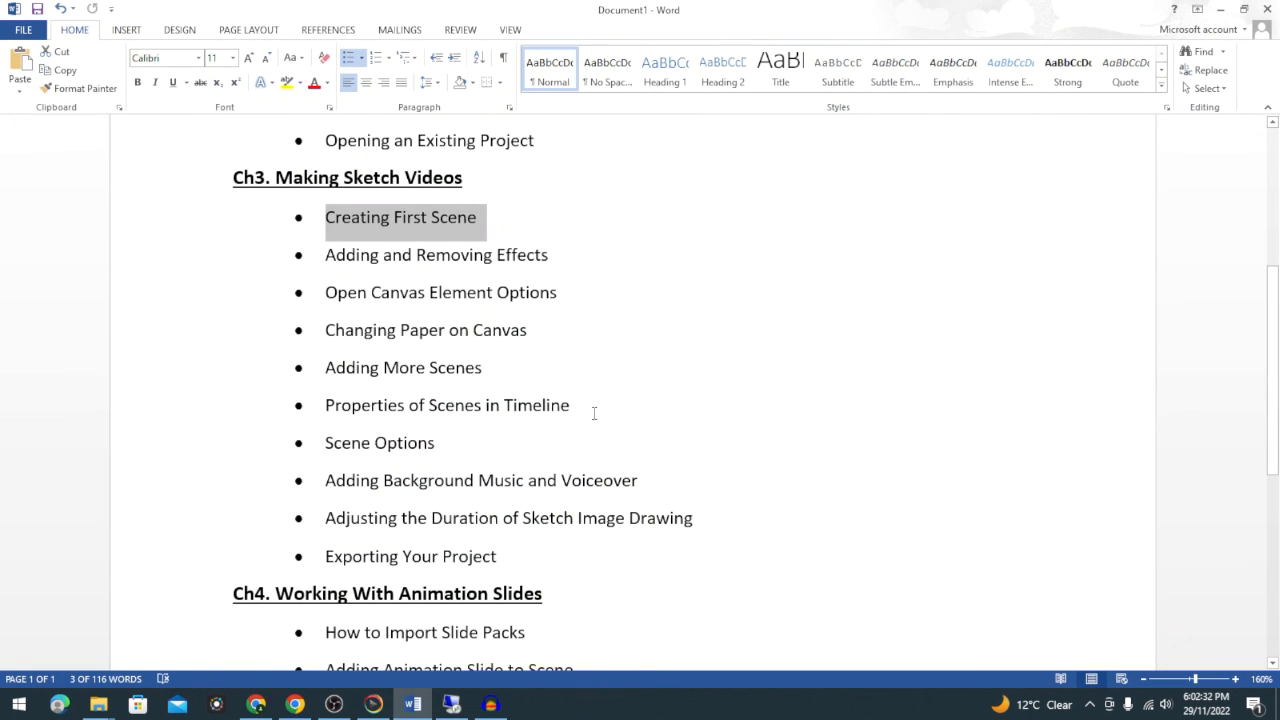
scroll(594, 413, down, 3)
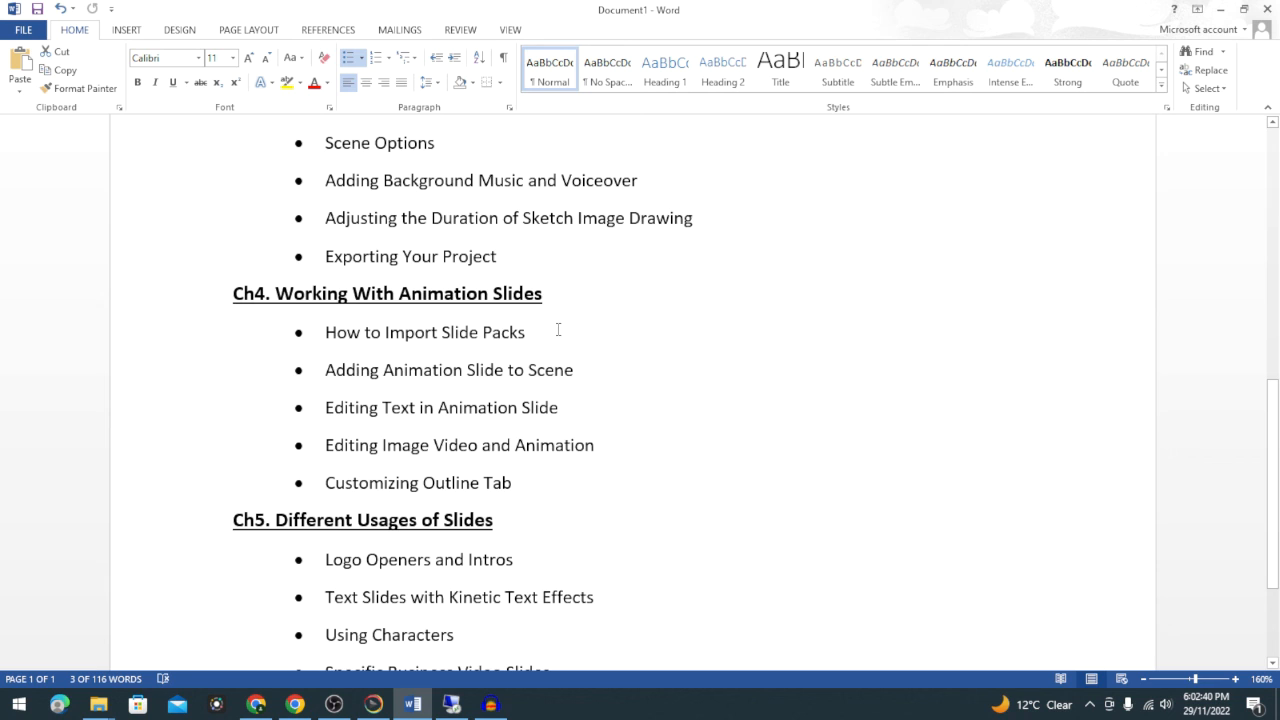
drag(326, 332, 579, 471)
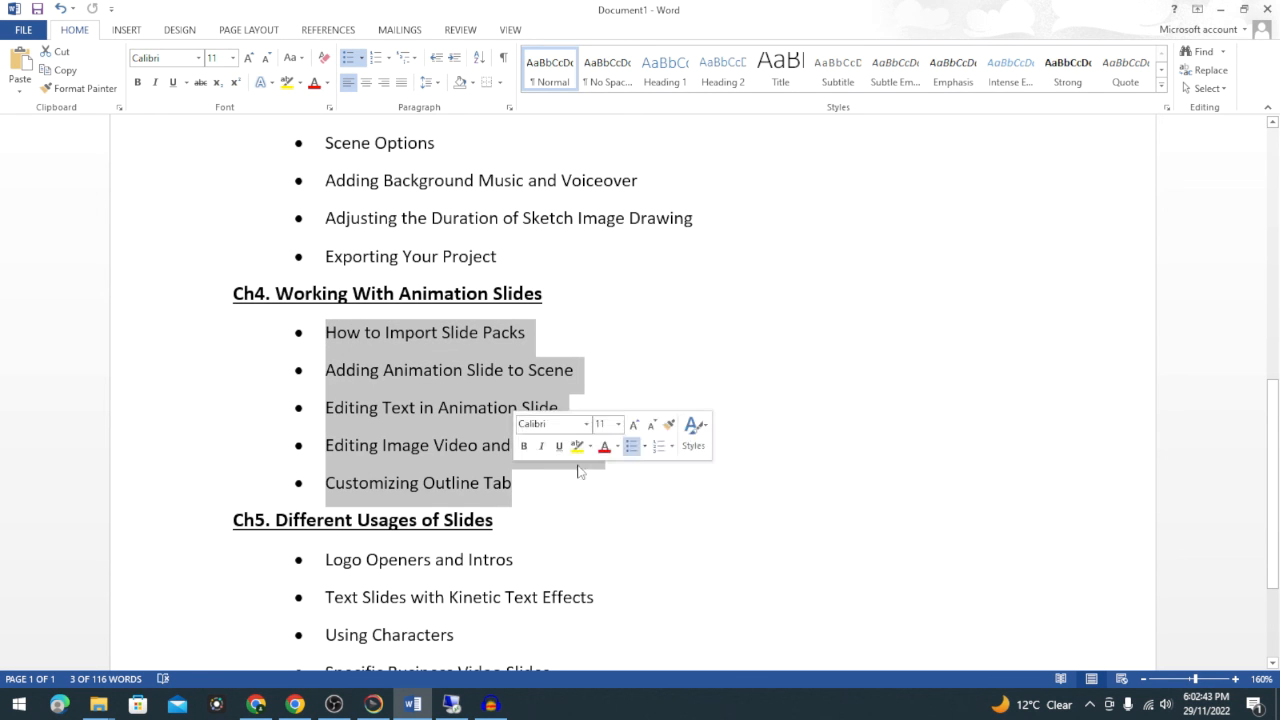
click(660, 483)
mouse_move(276, 291)
mouse_down()
mouse_move(542, 293)
mouse_move(278, 293)
mouse_up()
click(609, 354)
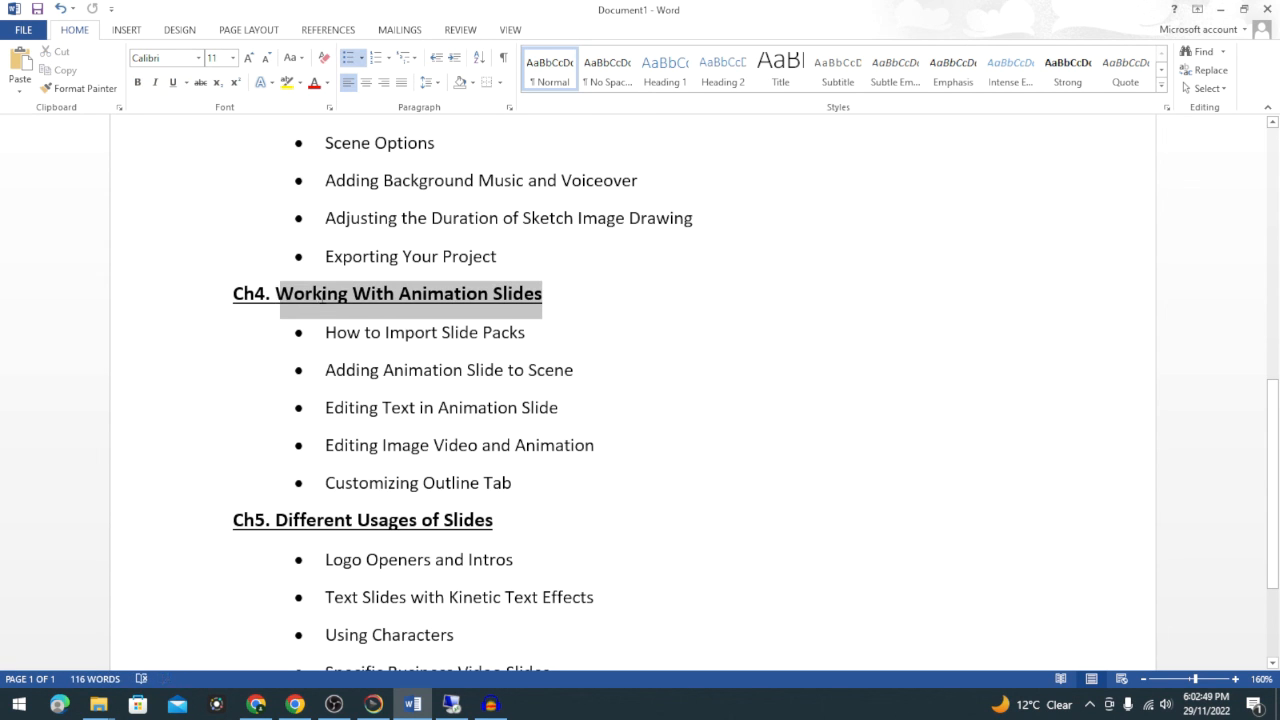
click(595, 405)
drag(497, 293, 277, 293)
click(612, 371)
drag(531, 484, 323, 331)
click(614, 397)
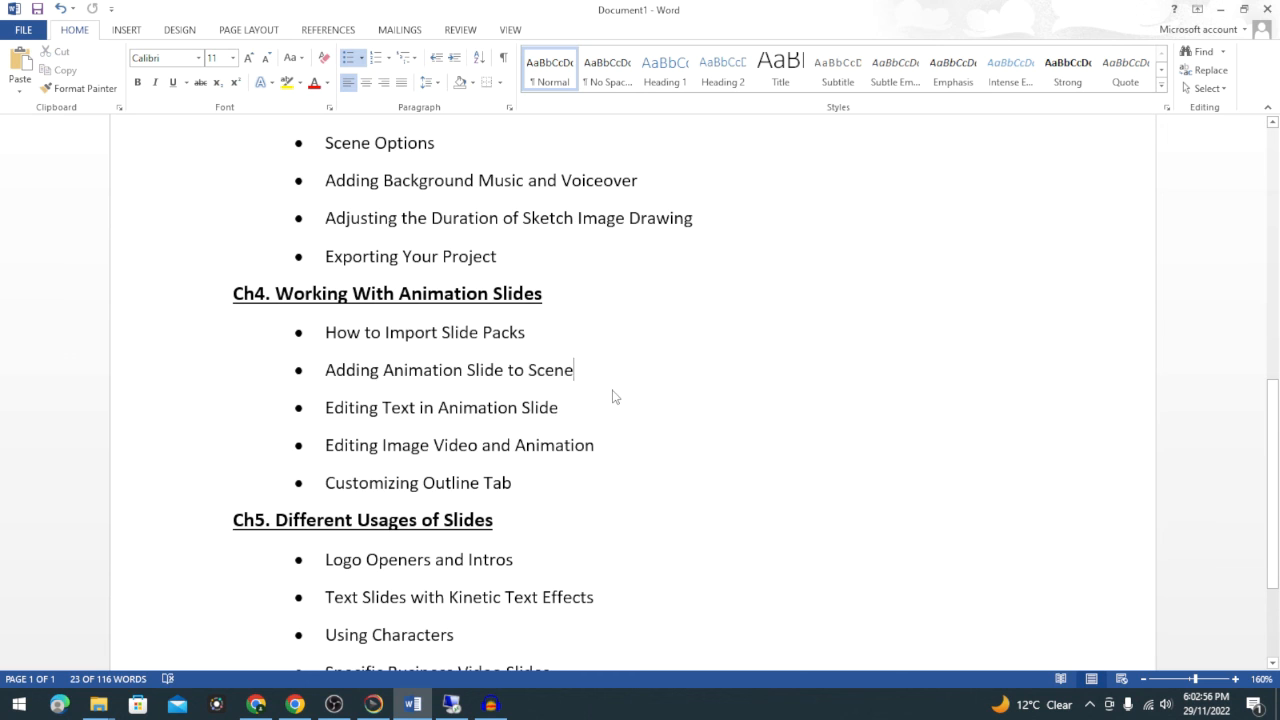